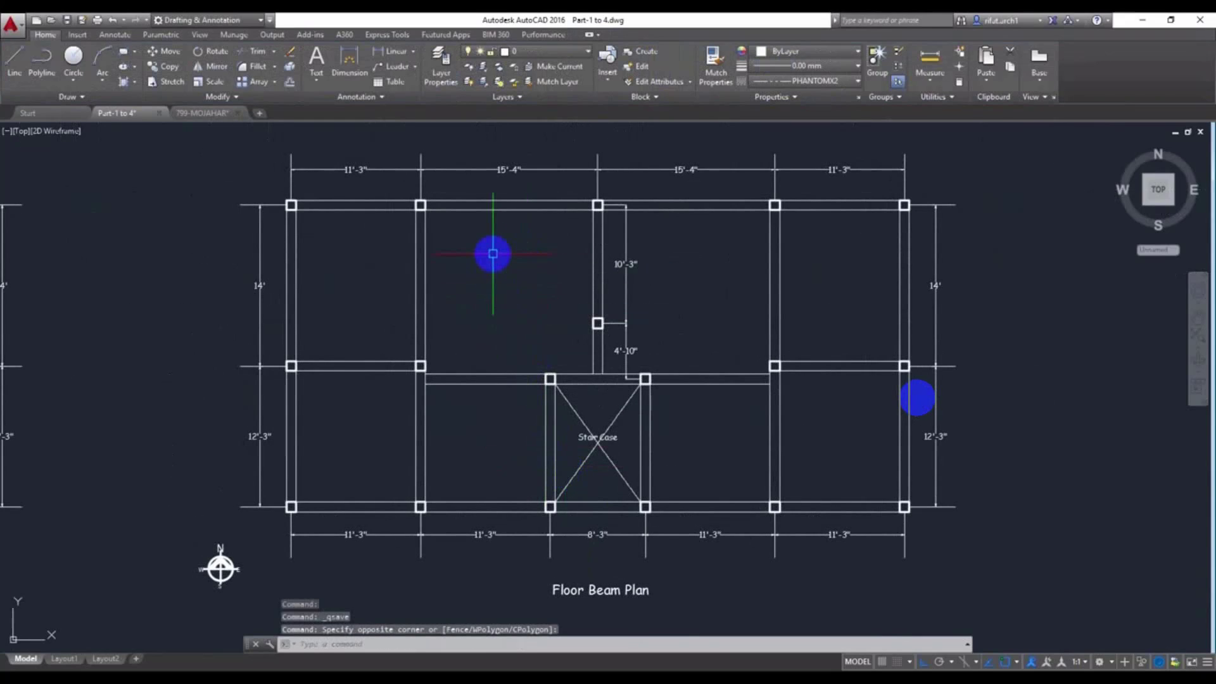
Pan the Floor Beam Plan view slightly upward
middle_click_drag(391, 314, 394, 300)
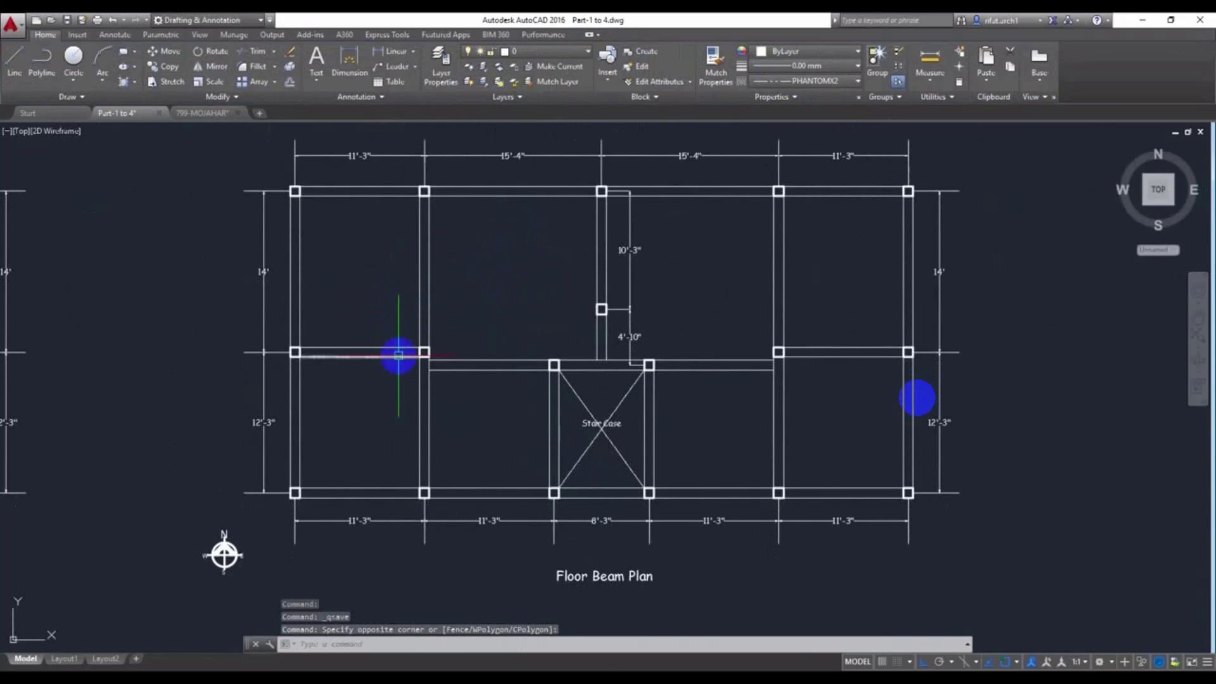
Pick the corner of the Column Planning balcony segment as the copy base point
scroll(478, 480, "down", 5)
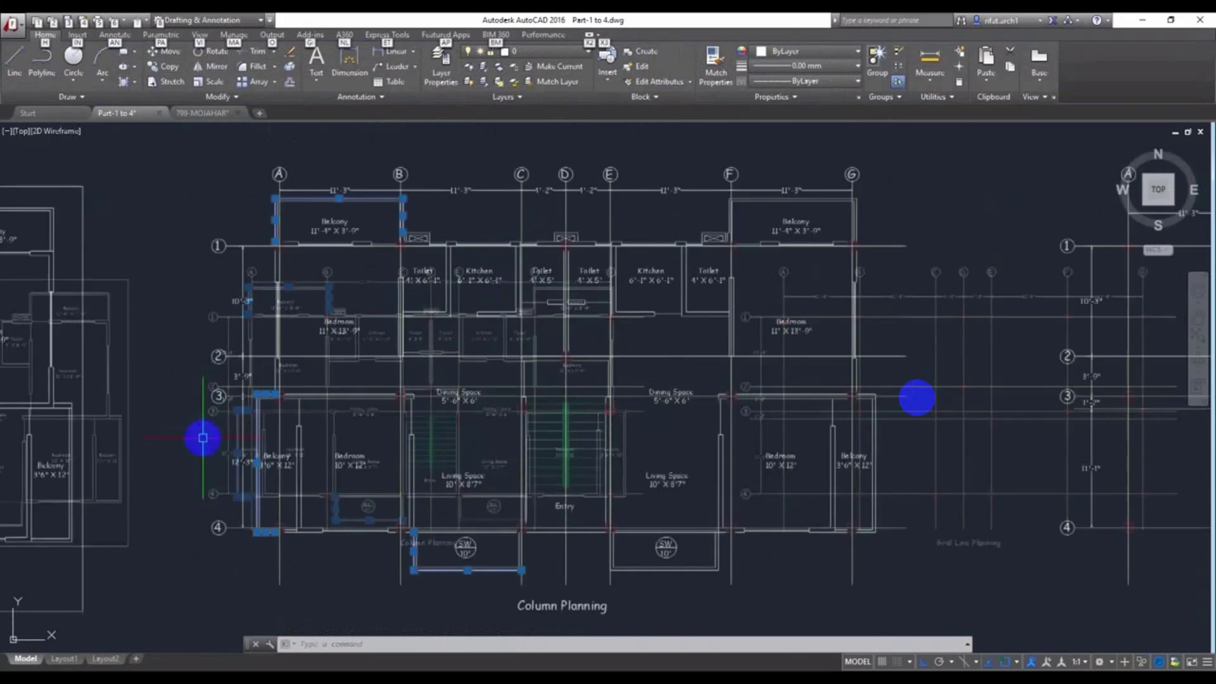
scroll(203, 444, "up", 5)
mouse_move(204, 448)
middle_mouse_down()
mouse_move(272, 421)
mouse_move(307, 472)
middle_mouse_up()
scroll(306, 472, "up", 5)
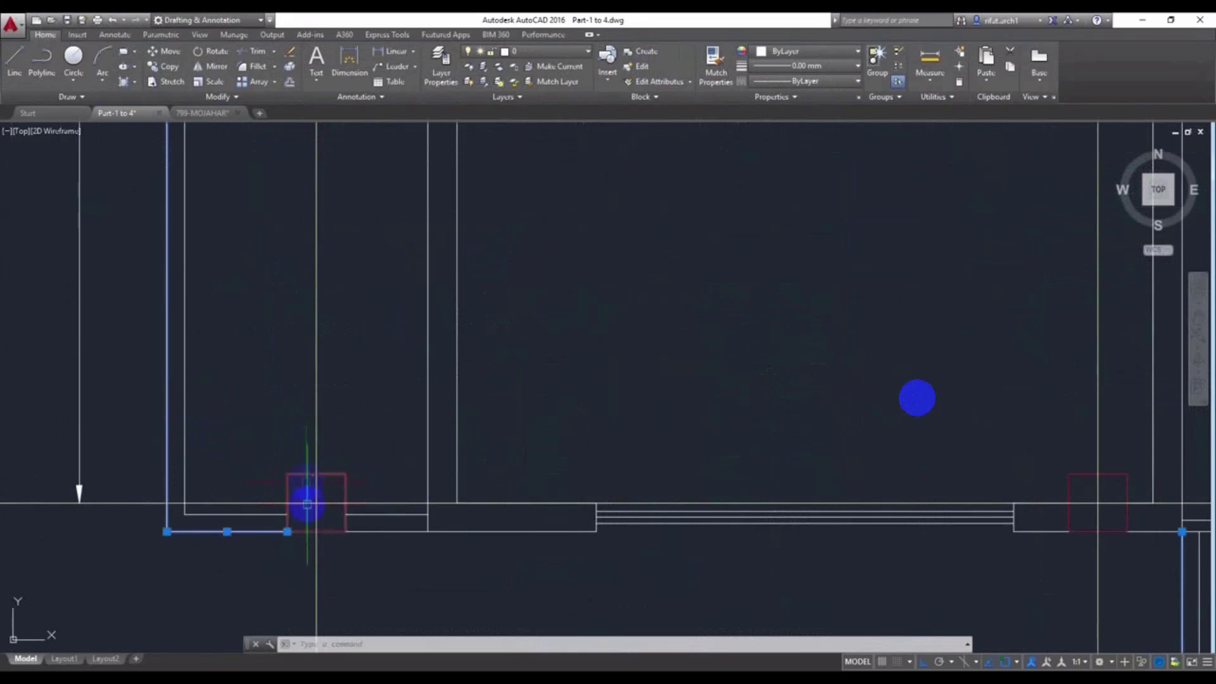
left_click(168, 74)
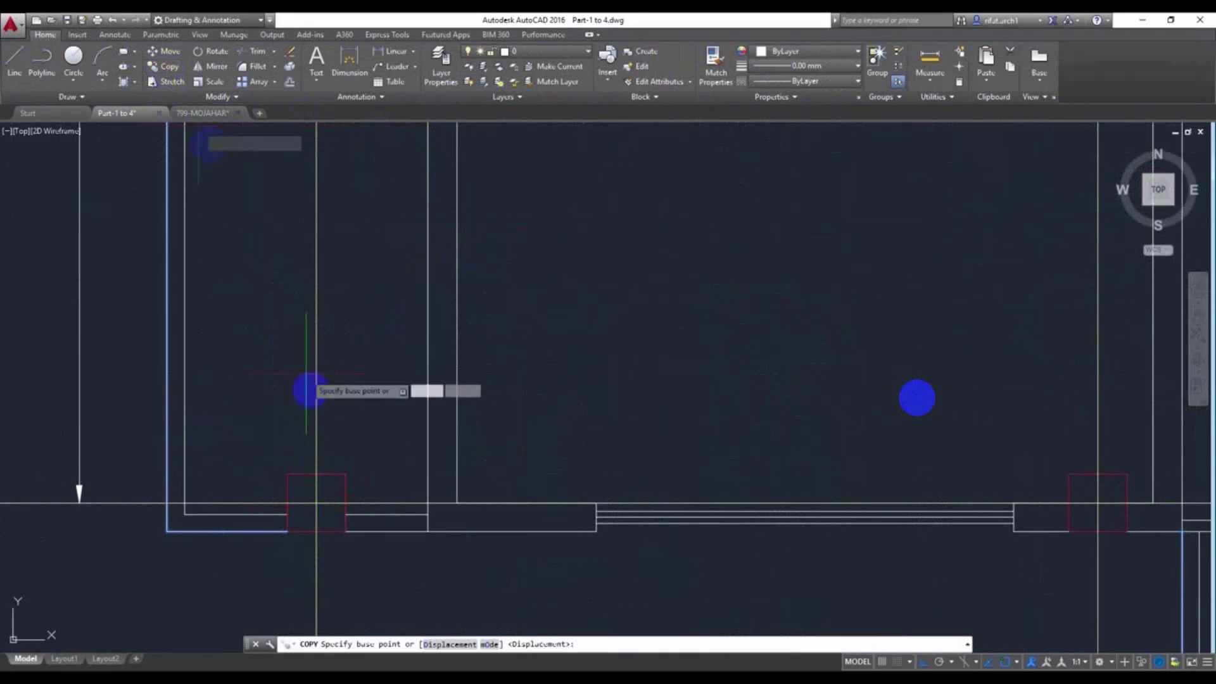
left_click(290, 533)
Place the copied segment at the column box on the Floor Beam Plan
scroll(287, 535, "down", 2)
scroll(360, 500, "down", 5)
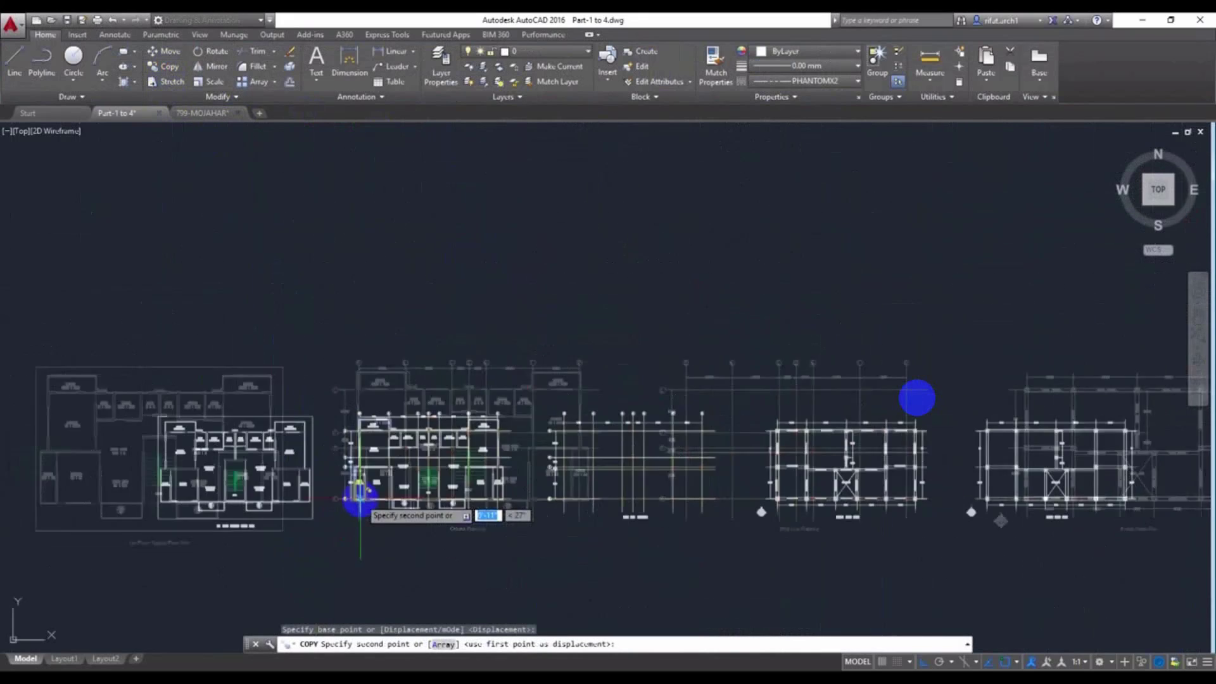
middle_click_drag(735, 536, 178, 462)
scroll(291, 453, "up", 5)
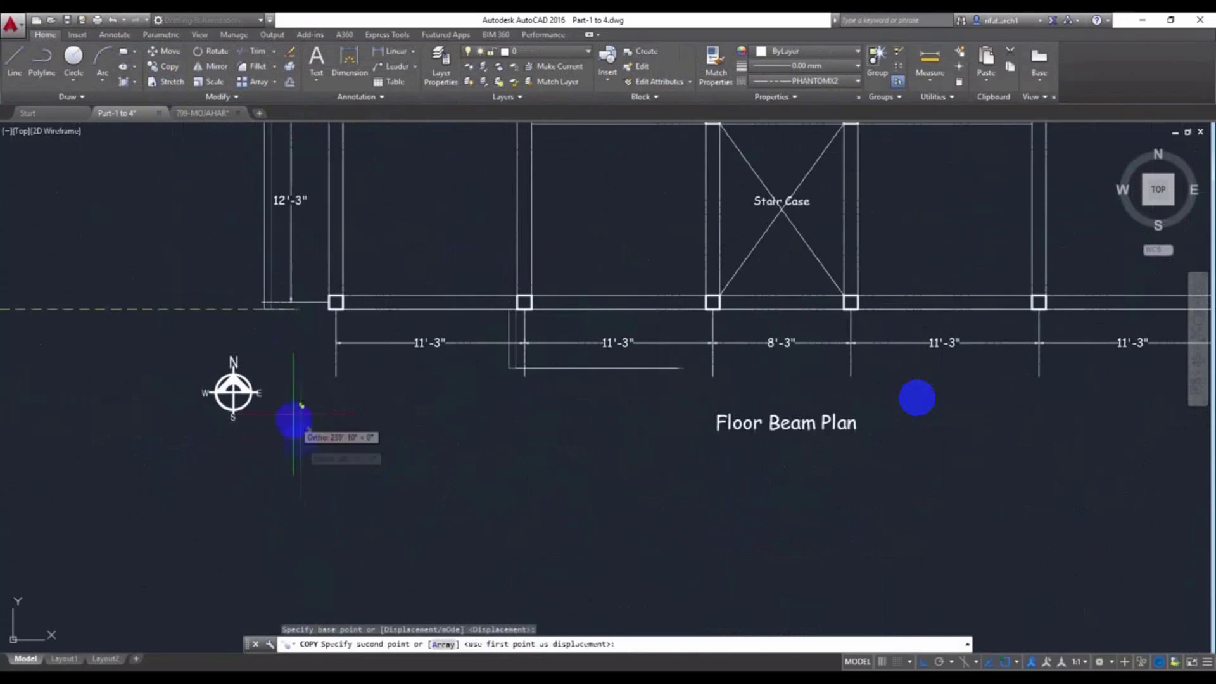
scroll(294, 421, "up", 4)
left_click(320, 232)
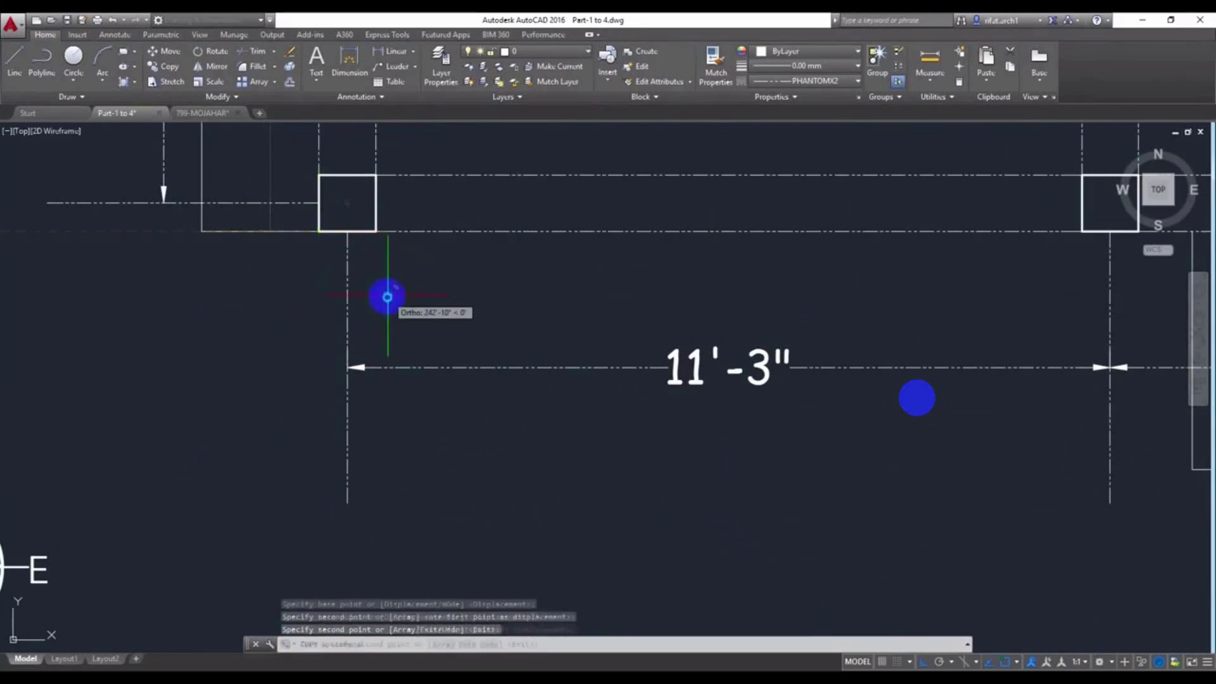
Bring the 11'-3" and 8'-3" dimensions of the Floor Beam Plan into view
middle_click_drag(459, 283, 510, 562)
scroll(512, 557, "down", 3)
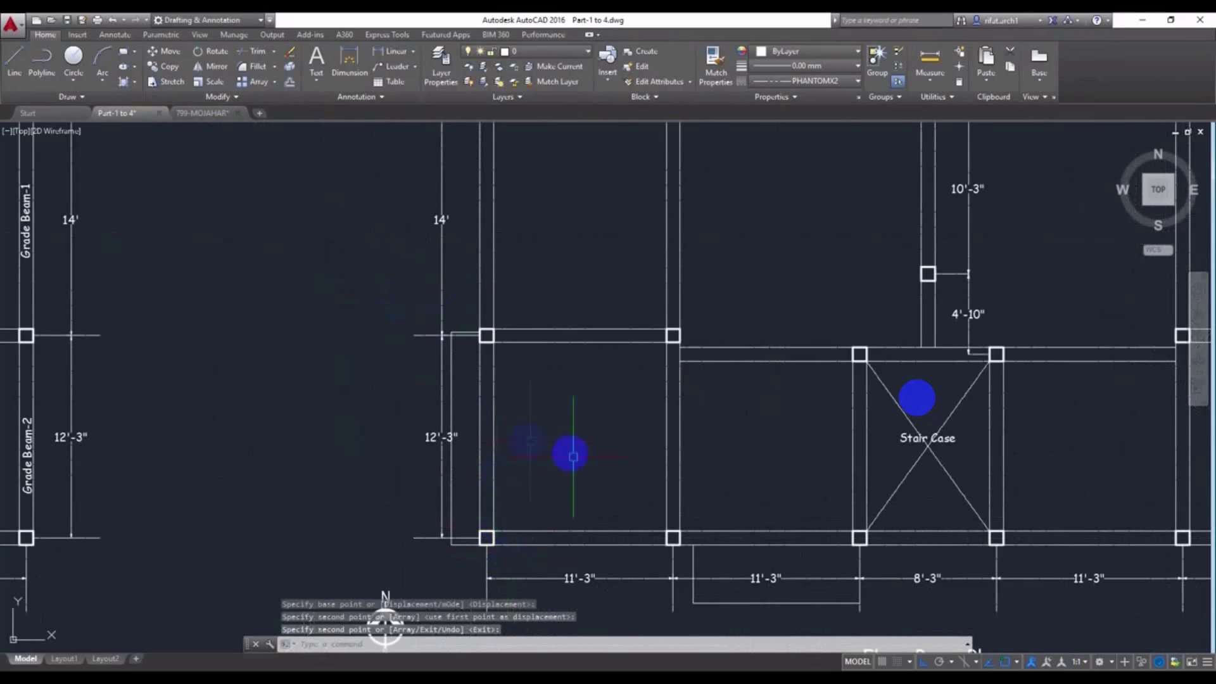
middle_click_drag(568, 453, 513, 361)
scroll(861, 513, "up", 5)
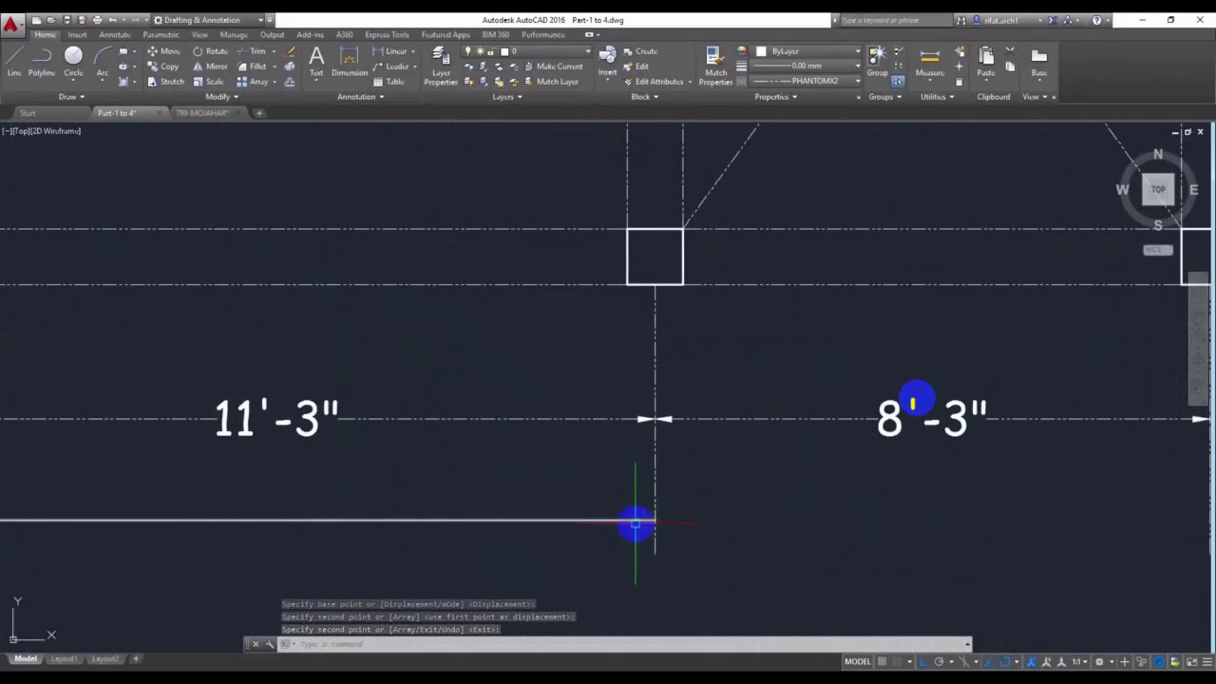
scroll(668, 529, "down", 2)
scroll(668, 530, "down", 2)
scroll(669, 530, "down", 1)
scroll(669, 530, "down", 2)
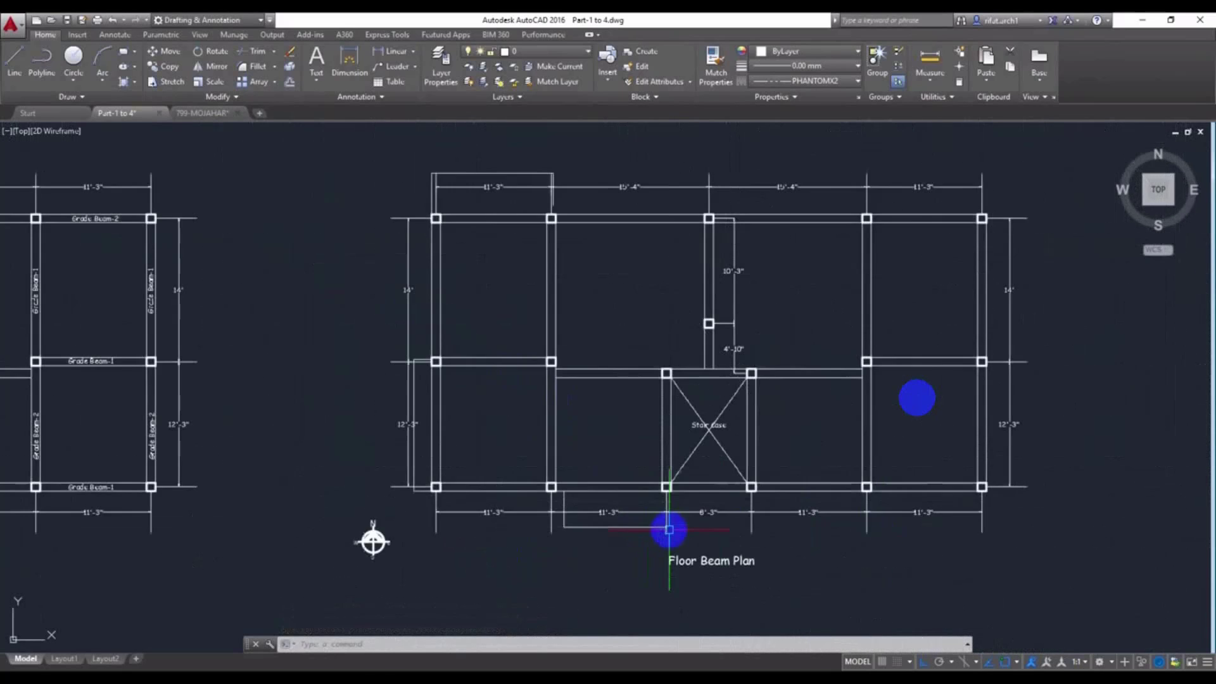
middle_click_drag(607, 410, 605, 437)
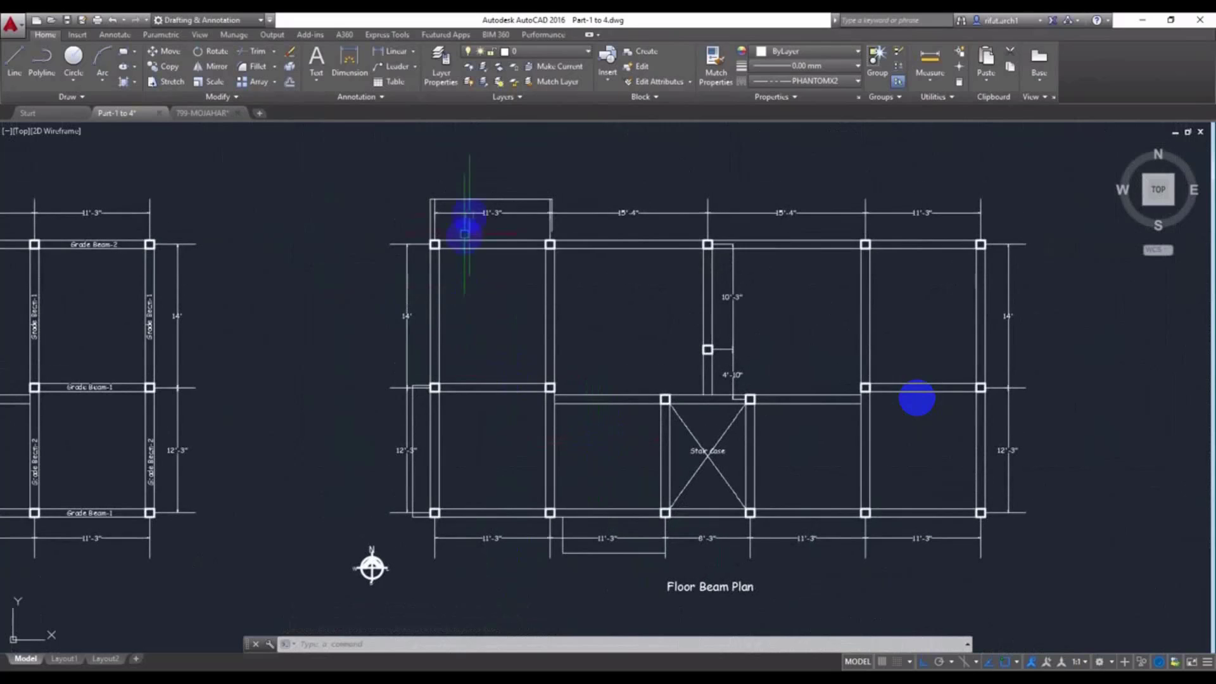
scroll(488, 190, "up", 4)
Stretch the copied line's end to the column box, then cancel the grip selection
scroll(637, 244, "up", 3)
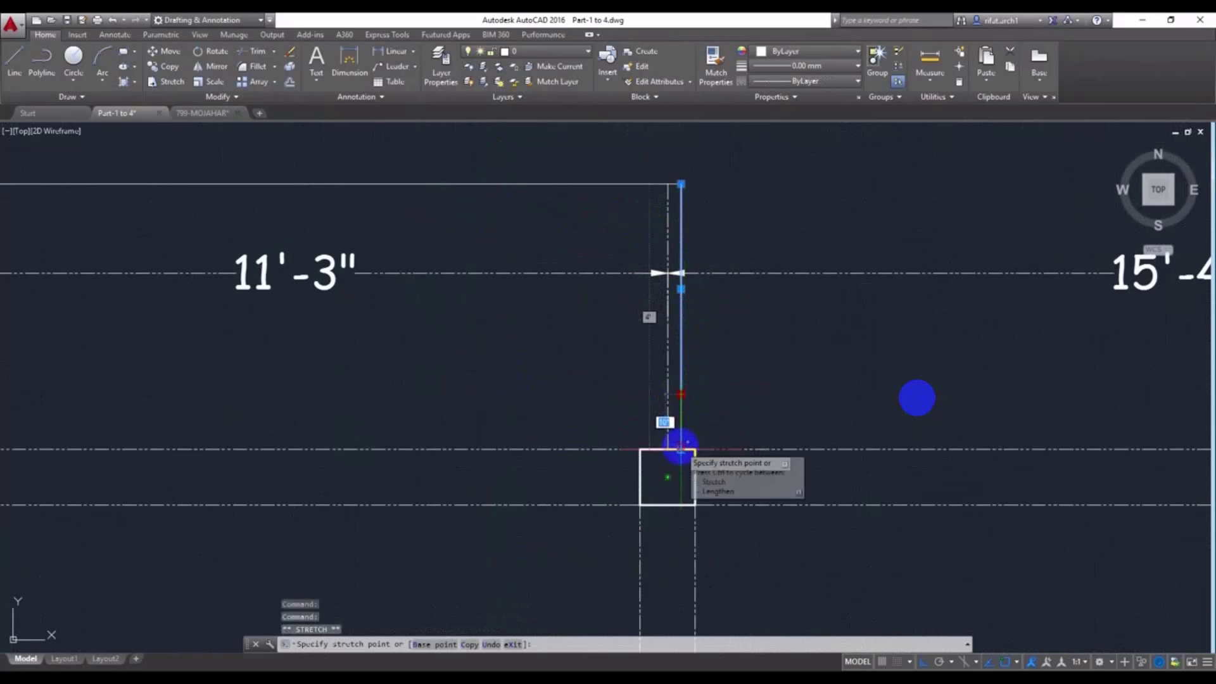
left_click(680, 450)
scroll(740, 394, "down", 5)
key("Escape")
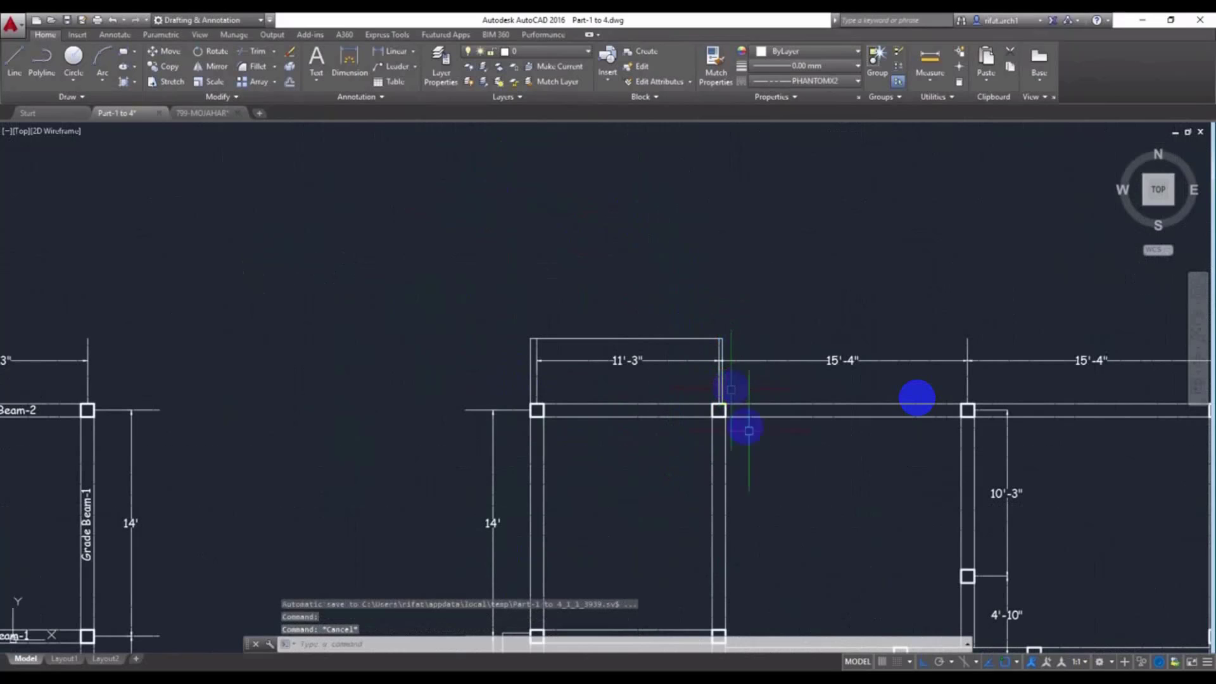
middle_click_drag(732, 384, 591, 249)
Undo the stretch and the copied line, recentre the plan, and save the drawing
key("ctrl+z")
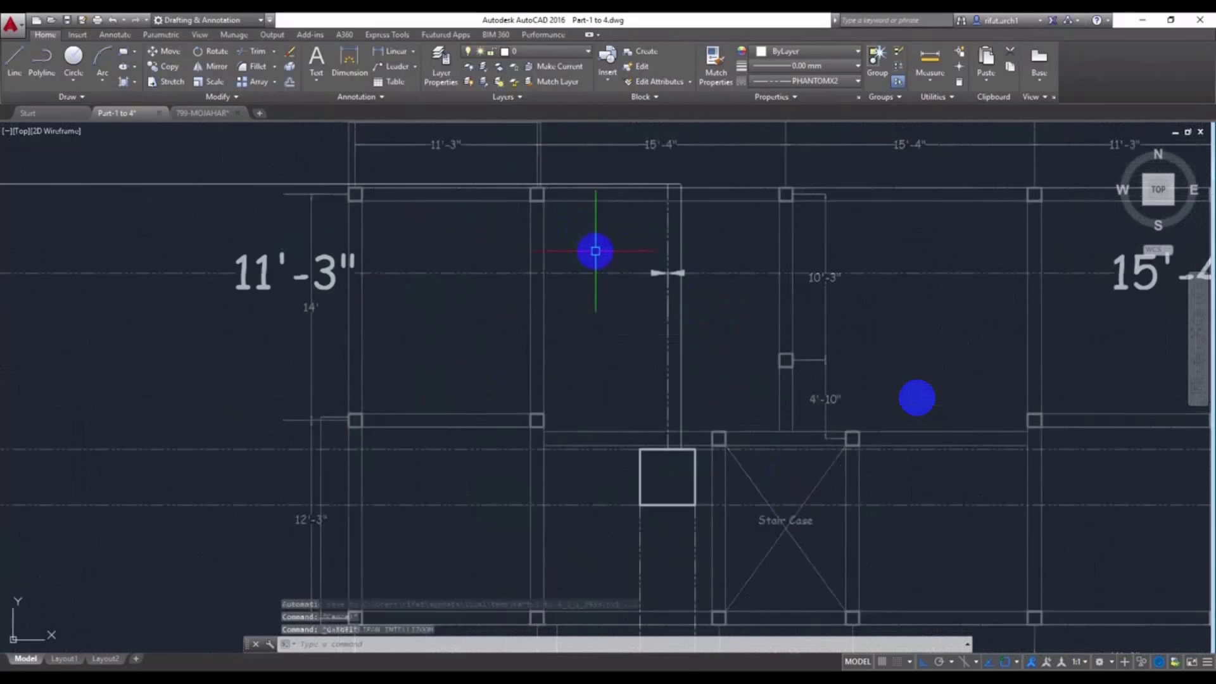
key("ctrl+z")
key("ctrl+z")
key("ctrl+z")
key("ctrl+z")
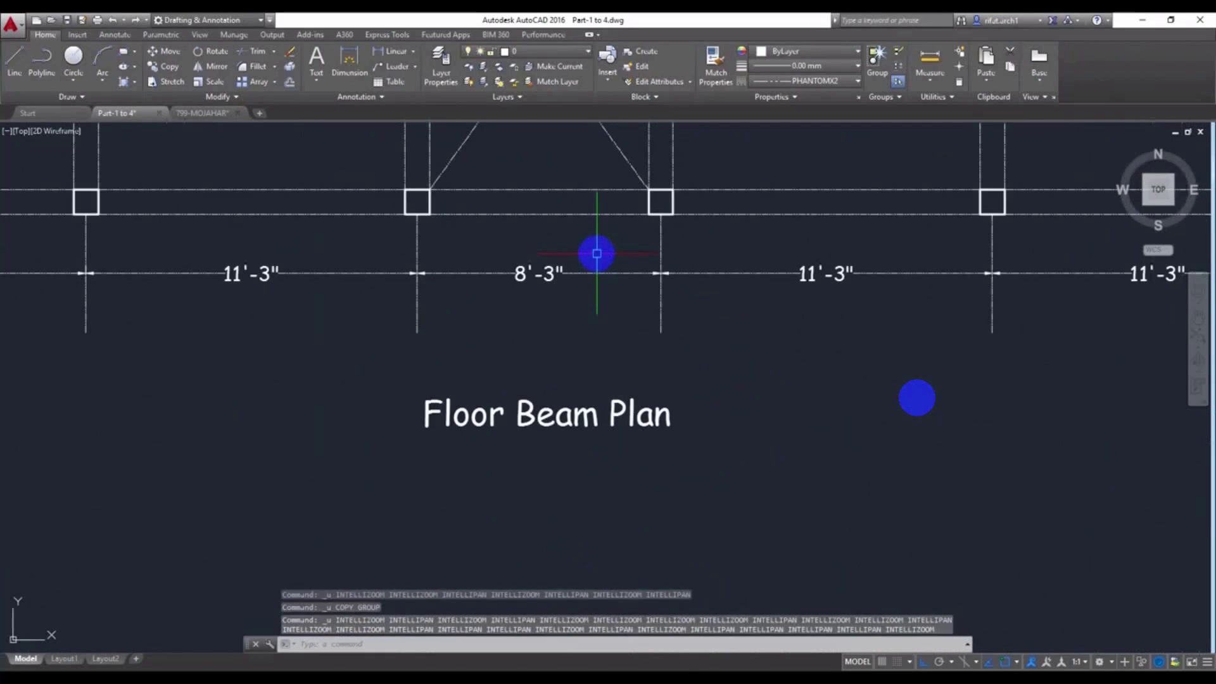
scroll(605, 277, "down", 8)
scroll(608, 291, "up", 1)
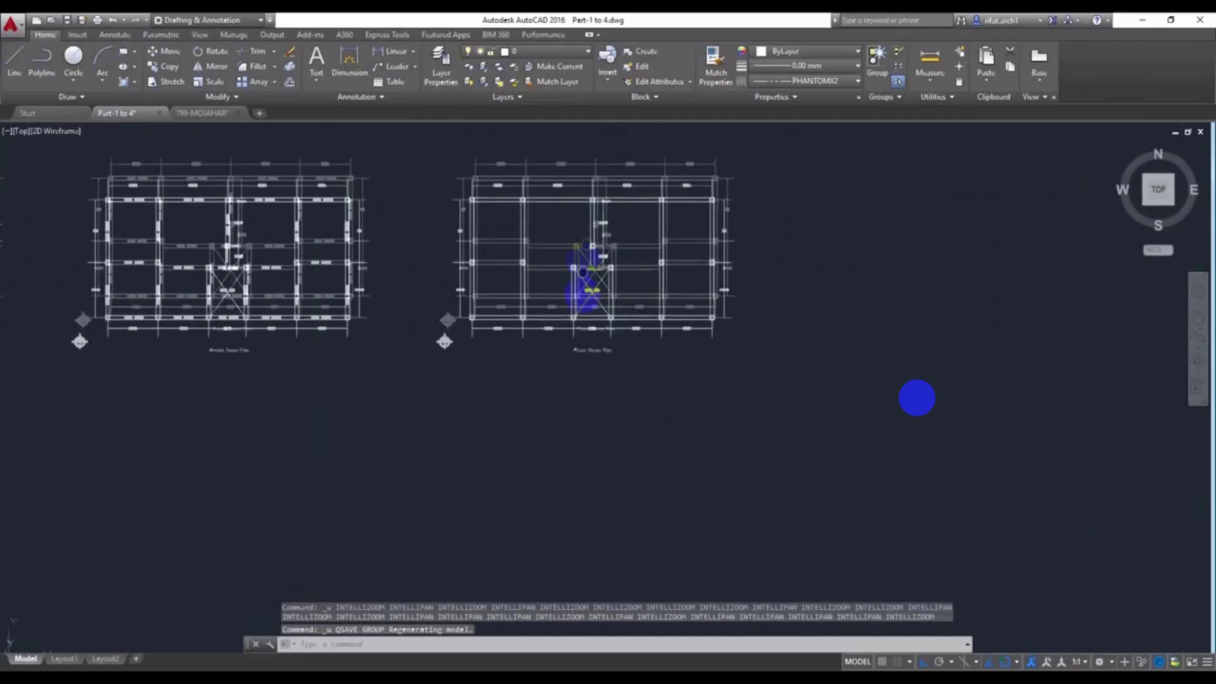
scroll(570, 273, "up", 4)
middle_click_drag(564, 277, 542, 271)
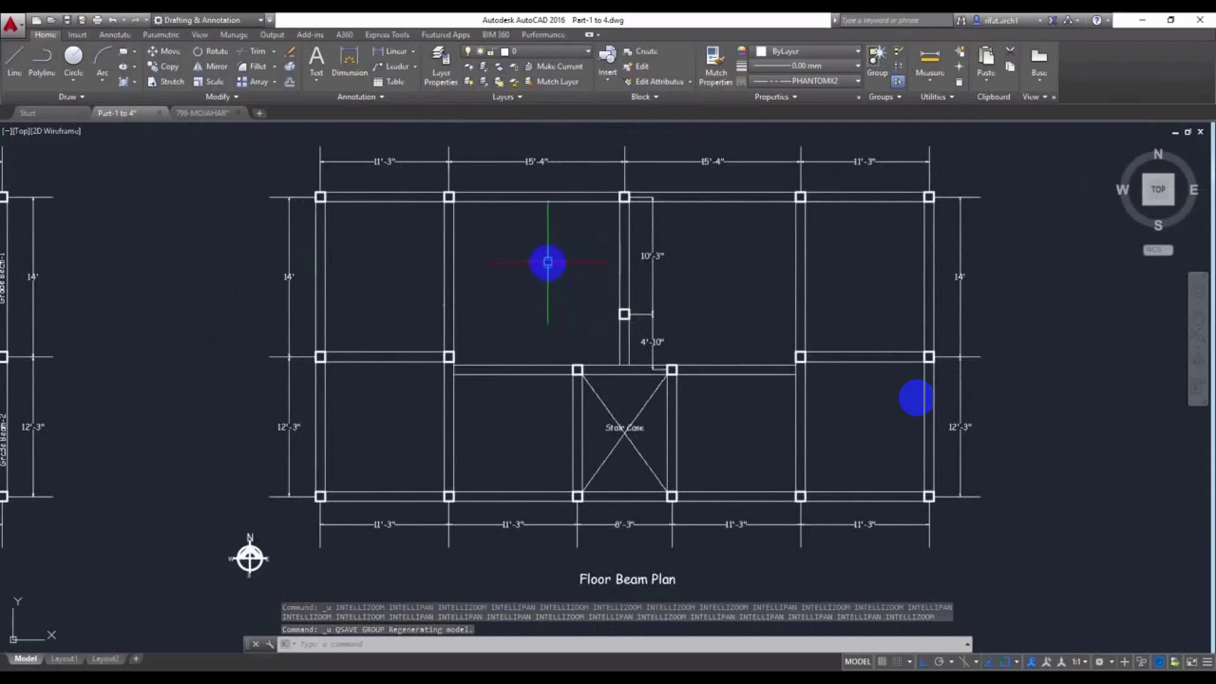
key("ctrl+s")
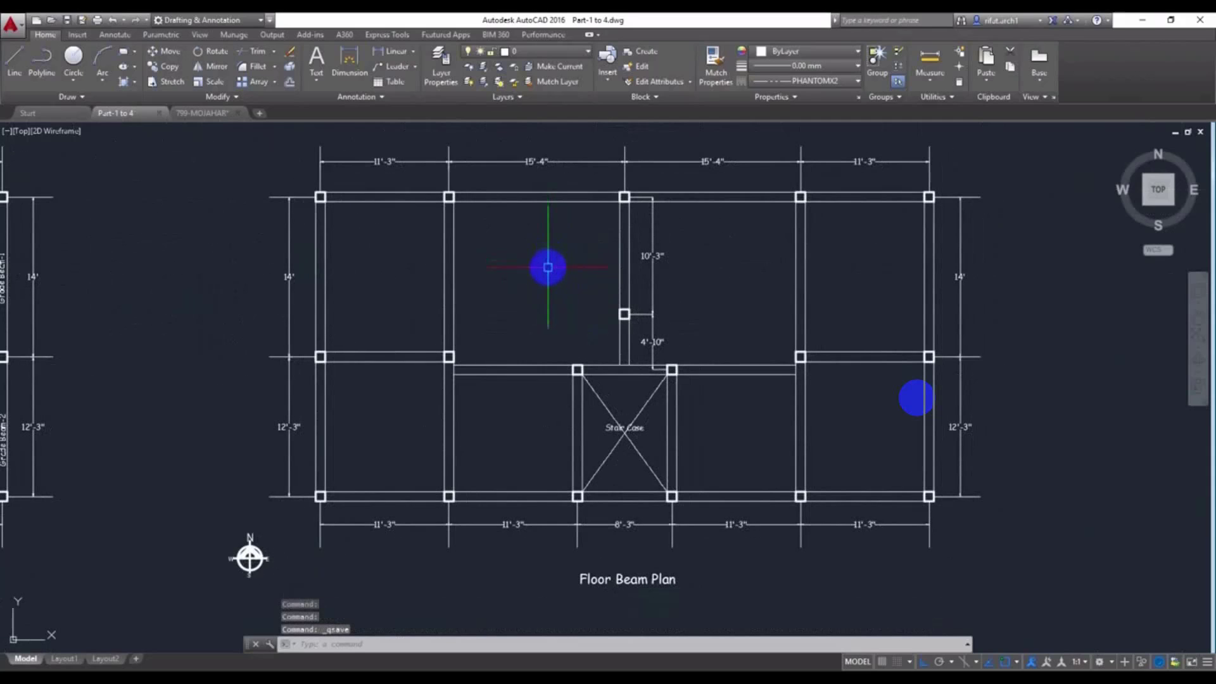
scroll(542, 240, "up", 2)
key("alt")
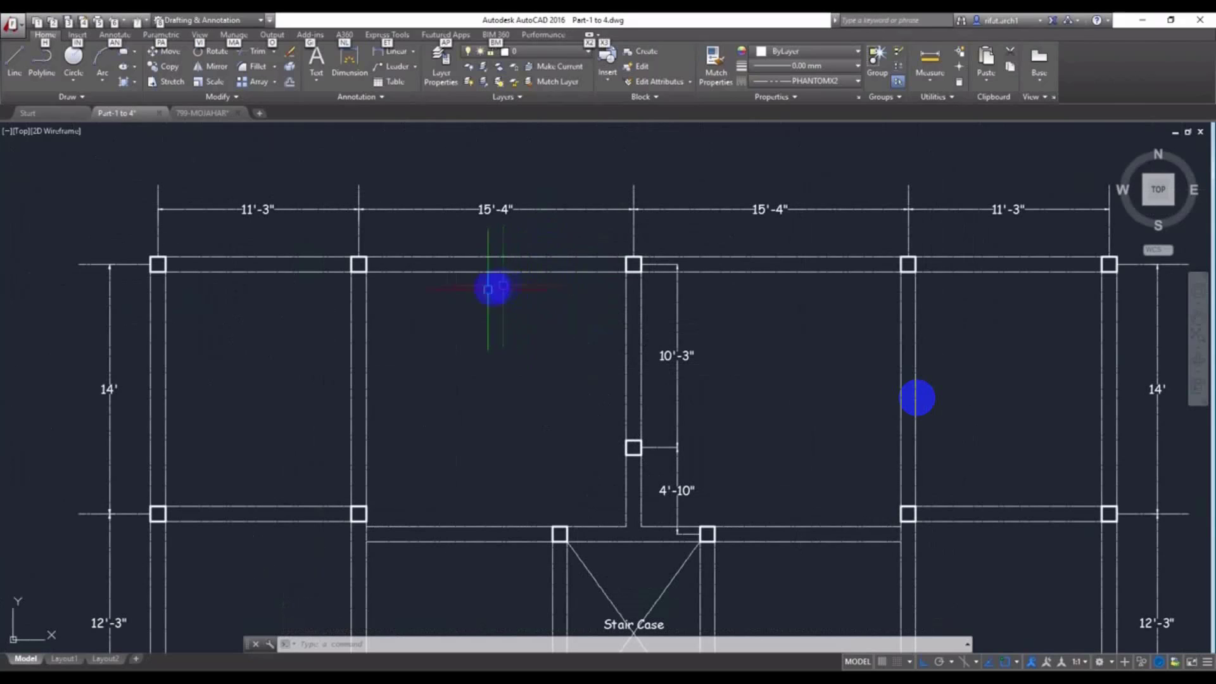
Place a 'B-1' multiline text label under the top beam and reopen it for editing
left_click(479, 289)
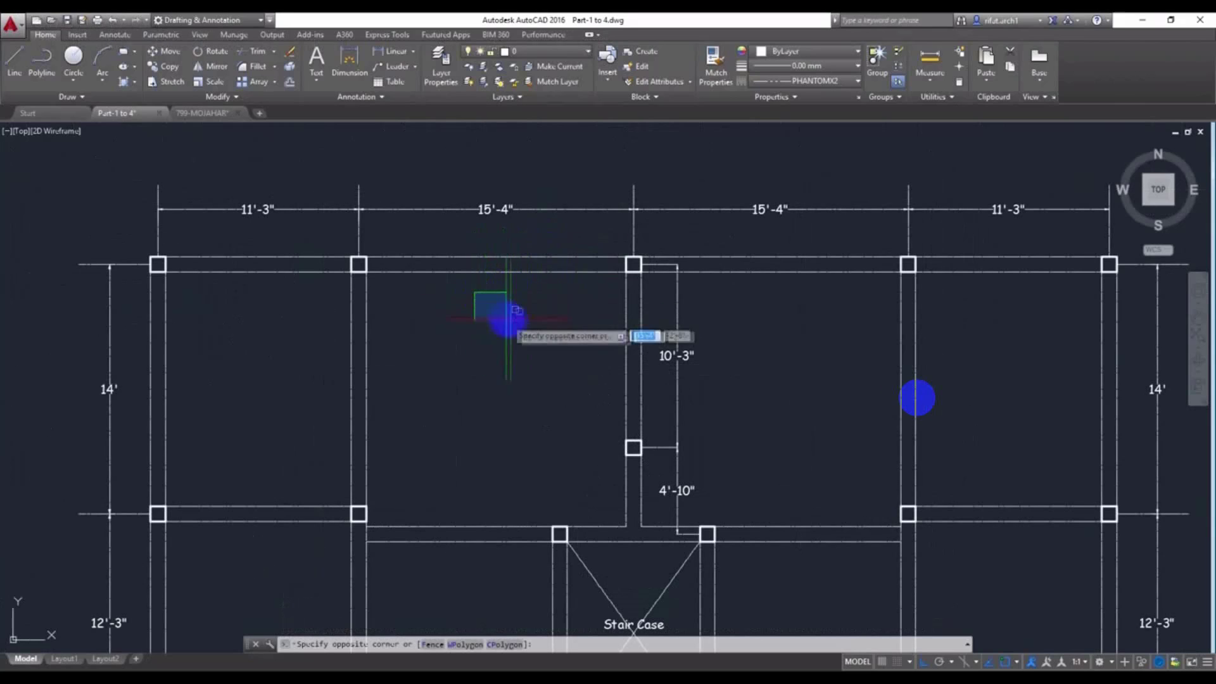
left_click(511, 319)
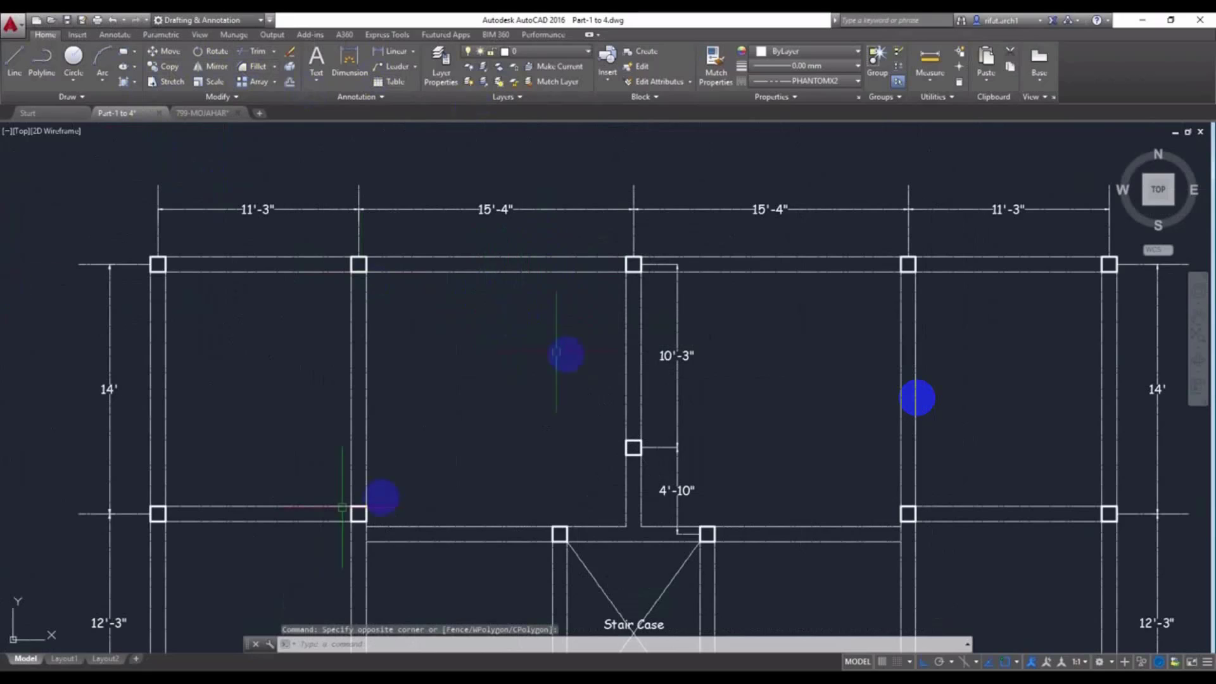
type("t")
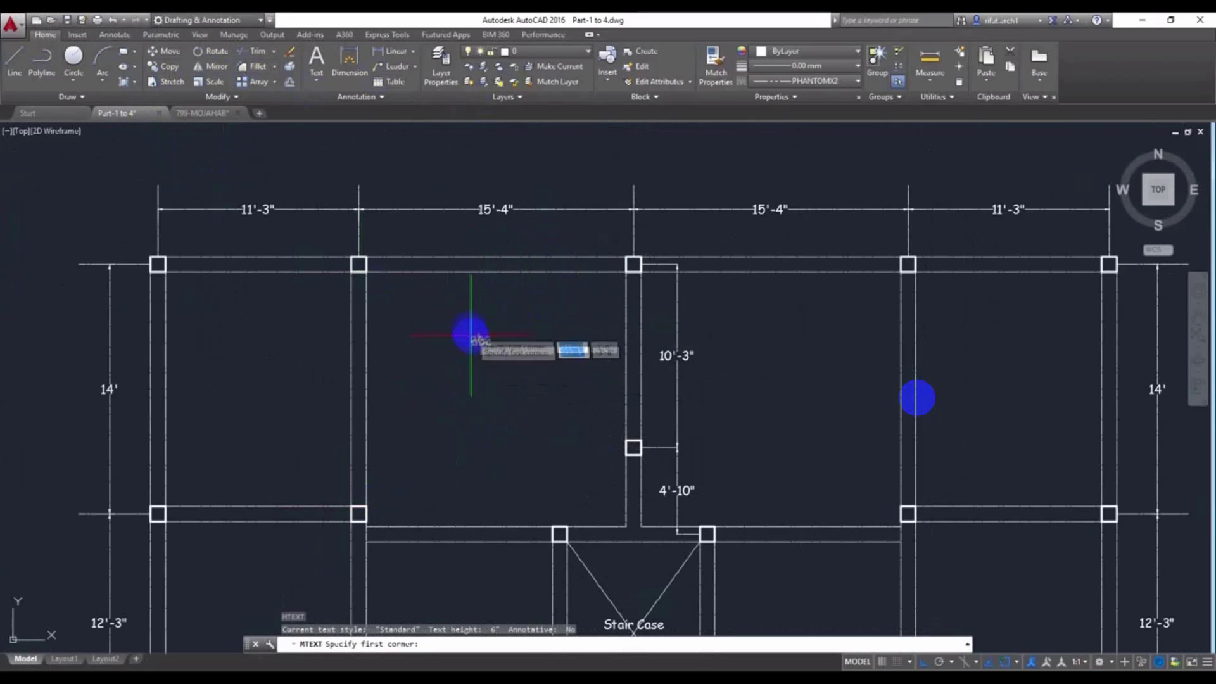
key("Return")
left_click(465, 285)
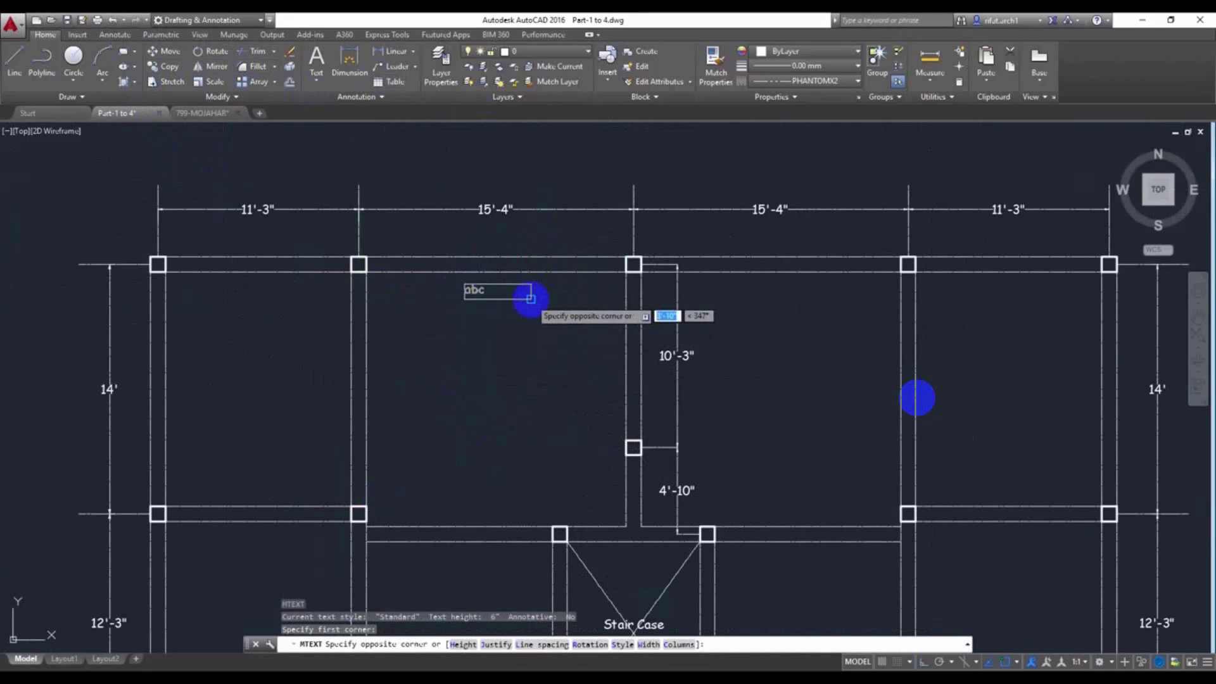
left_click(504, 299)
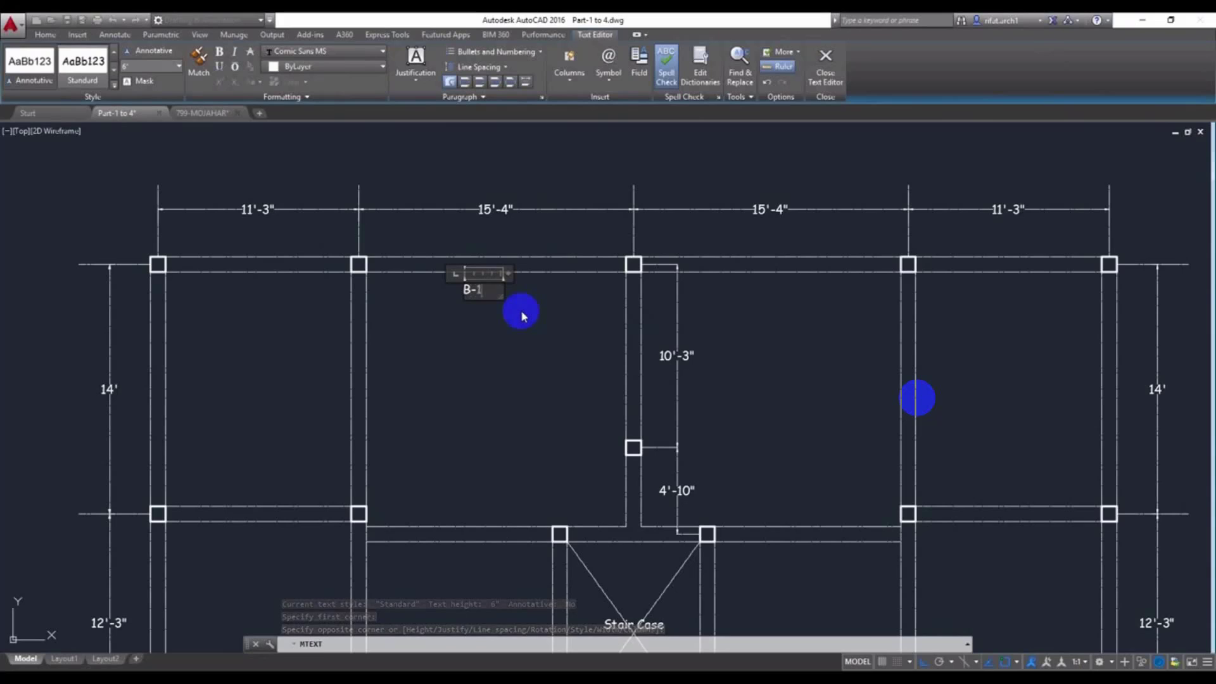
scroll(485, 237, "up", 2)
left_click(522, 388)
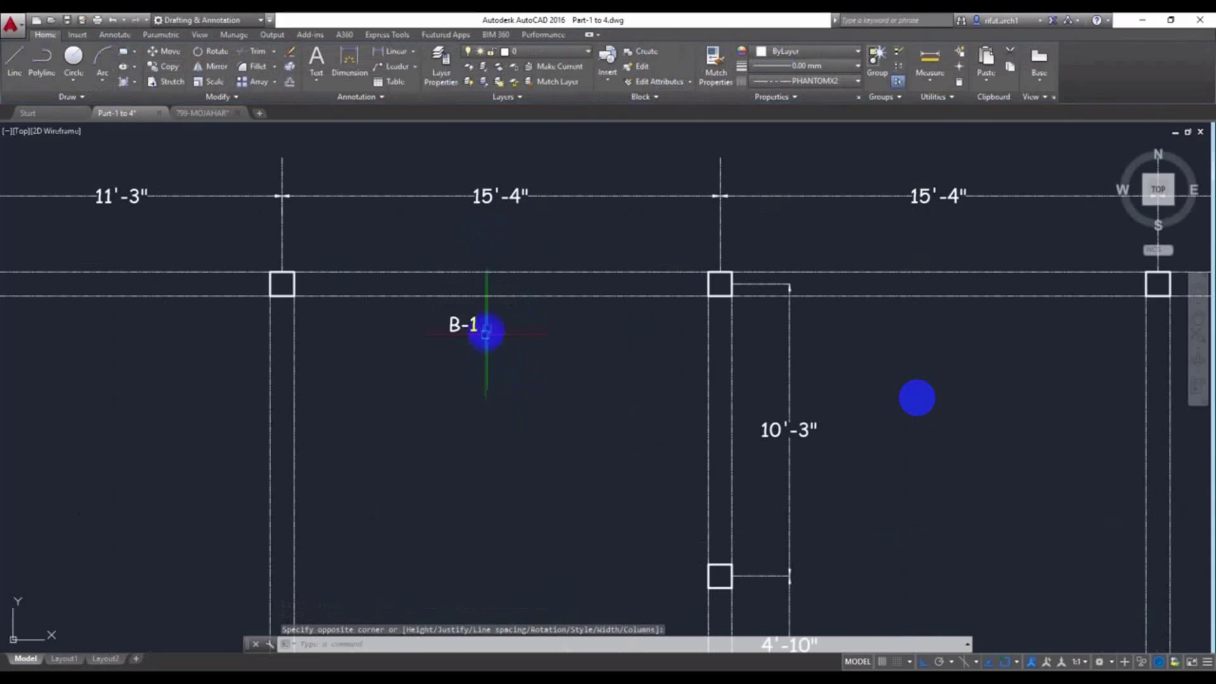
double_click(472, 325)
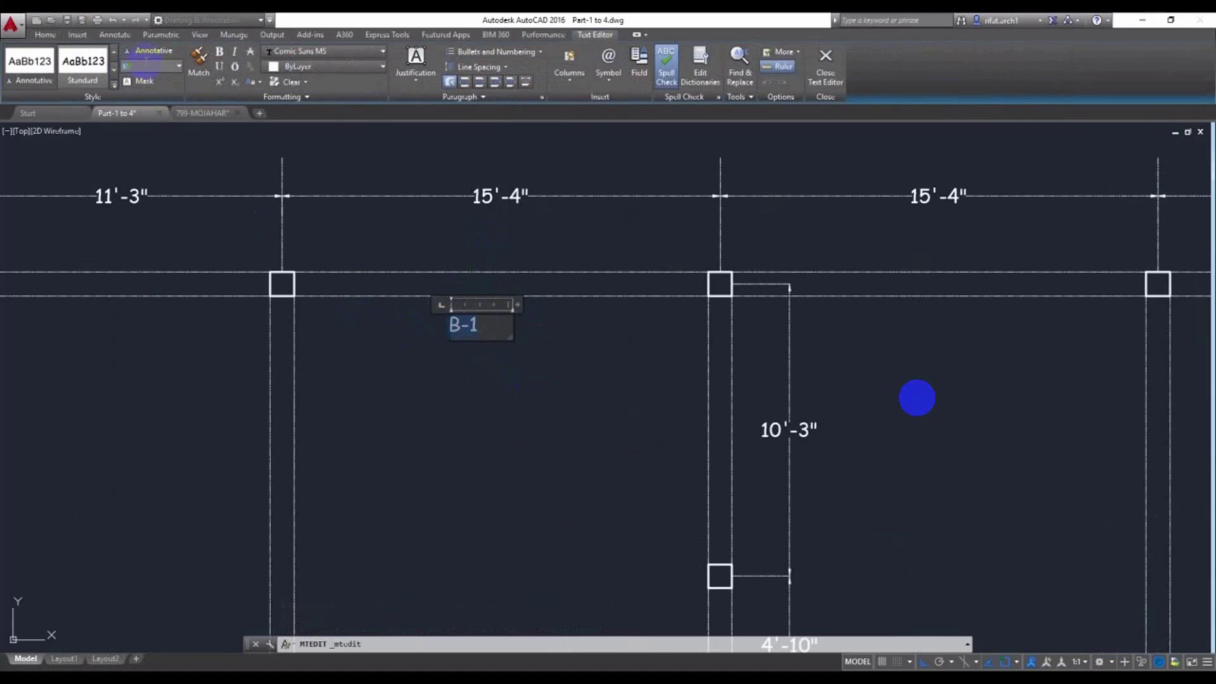
Finish editing the enlarged B-1 label and make a first attempt at moving it
left_click(348, 325)
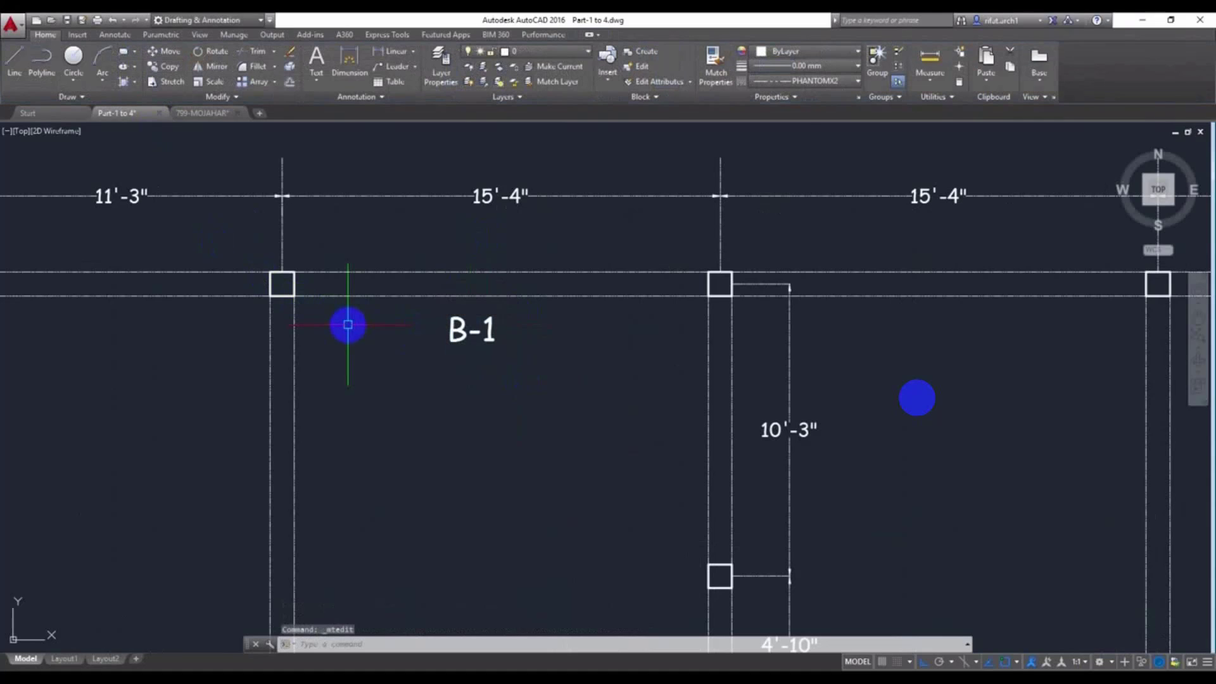
left_click_drag(541, 320, 450, 416)
type("m")
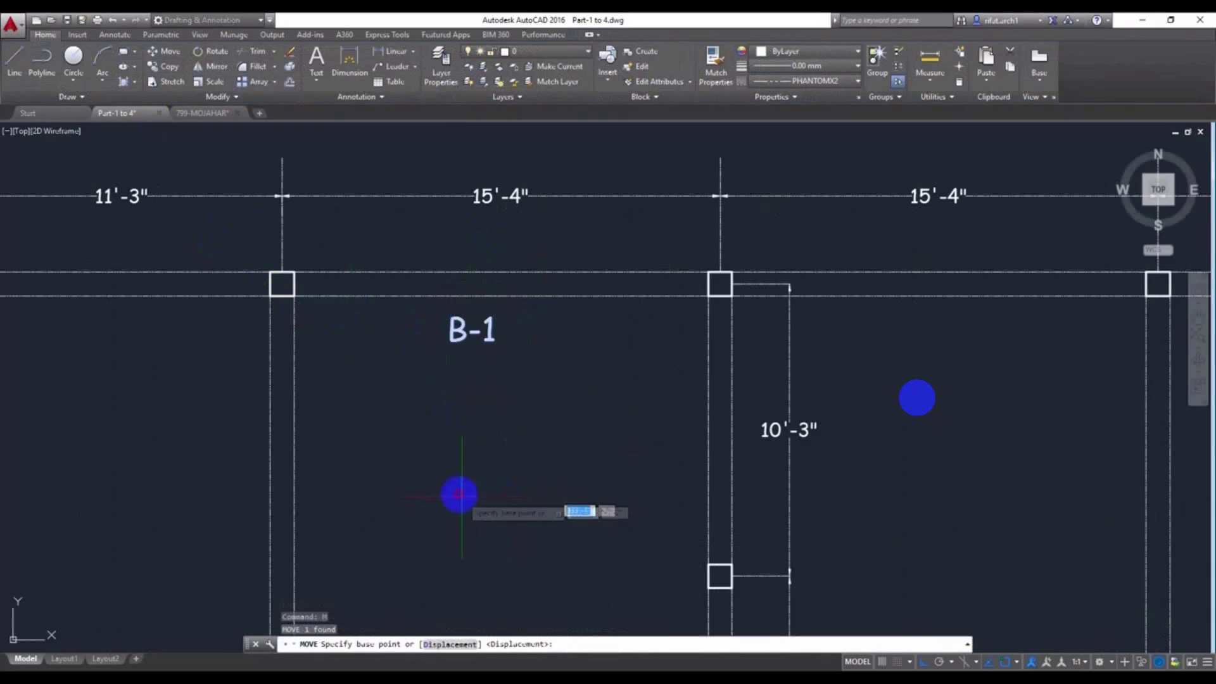
key("Return")
left_click(505, 499)
scroll(495, 287, "up", 3)
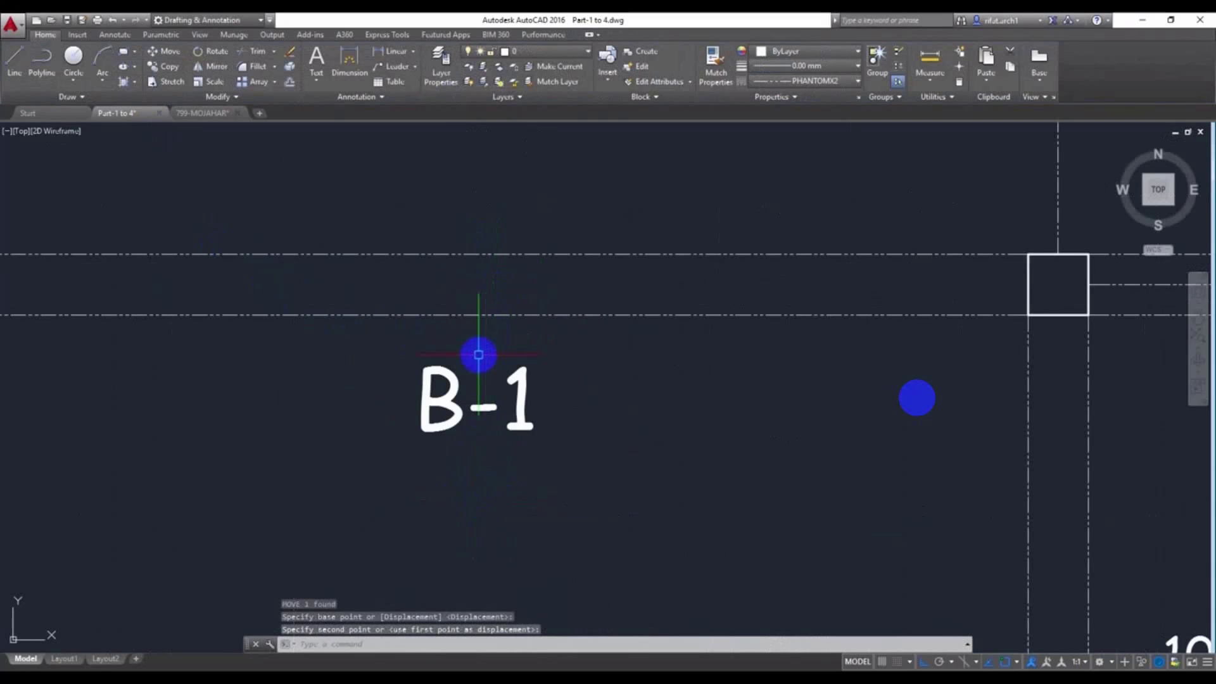
left_click_drag(562, 382, 519, 475)
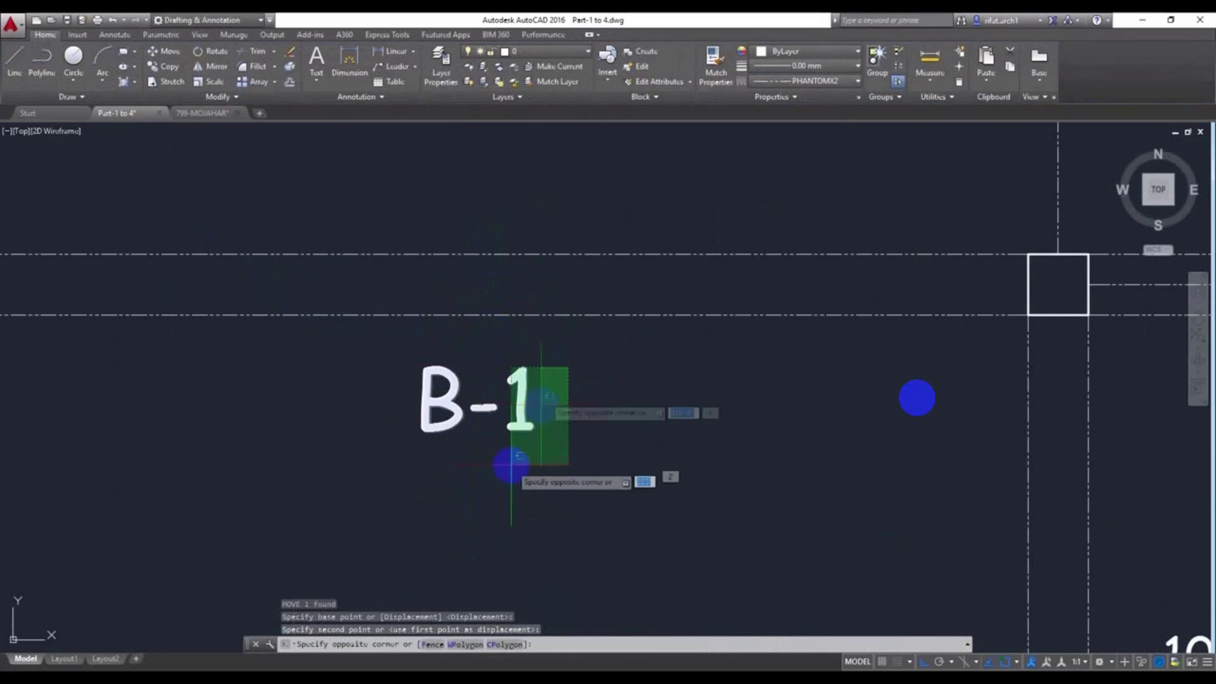
key("Escape")
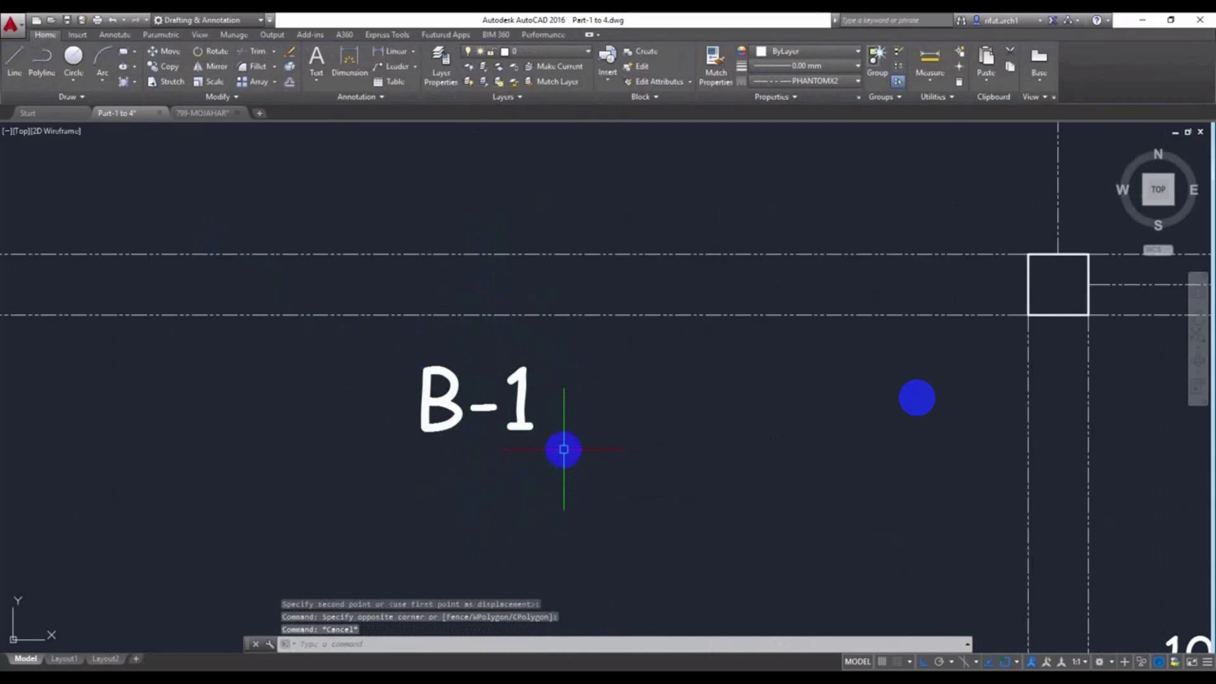
Begin a line from the top beam, then cancel it
type("l")
key("Return")
left_click(476, 314)
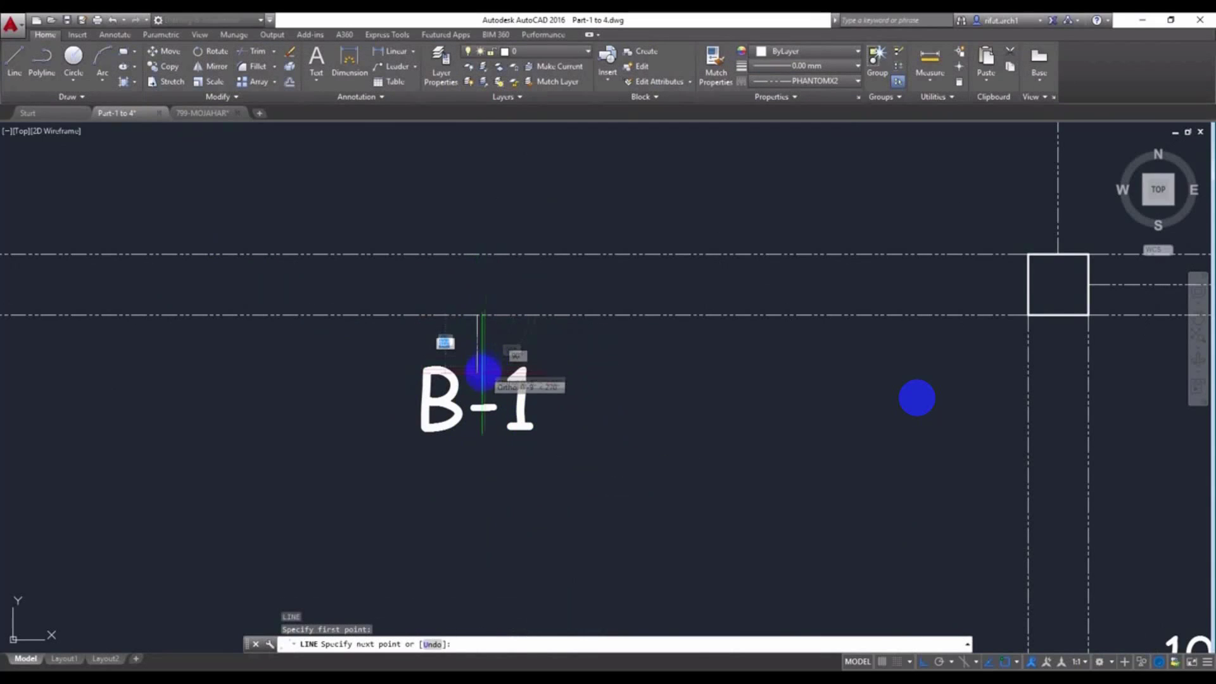
key("Escape")
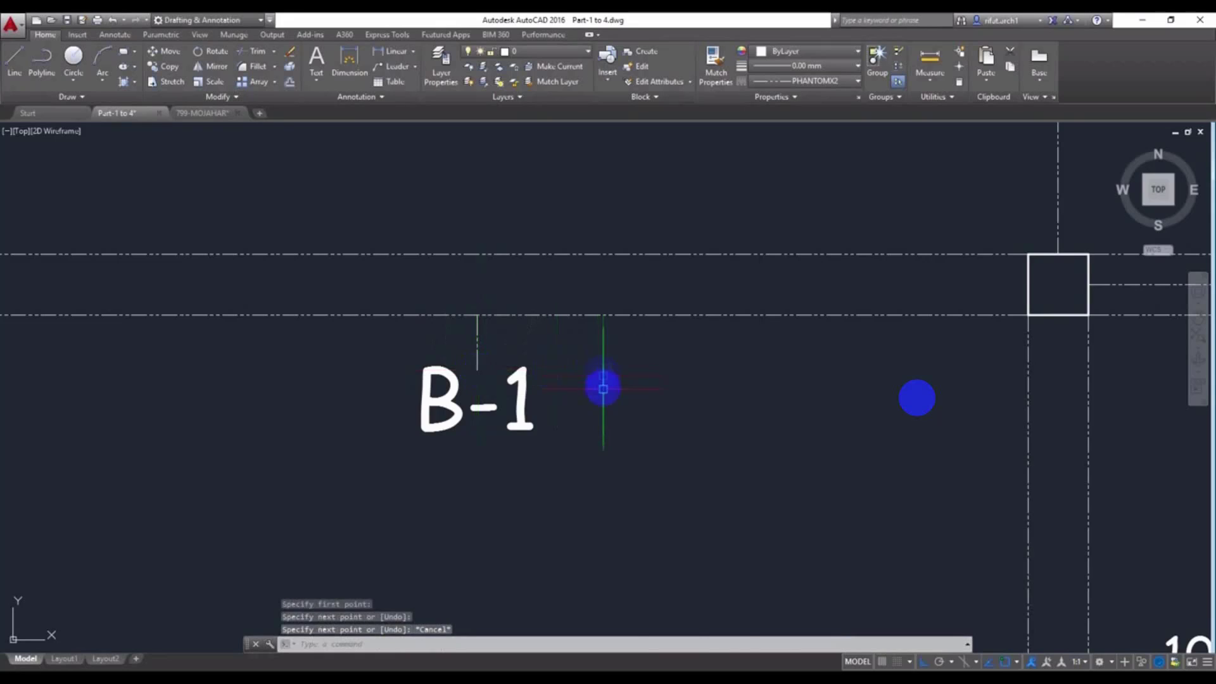
scroll(590, 398, "down", 5)
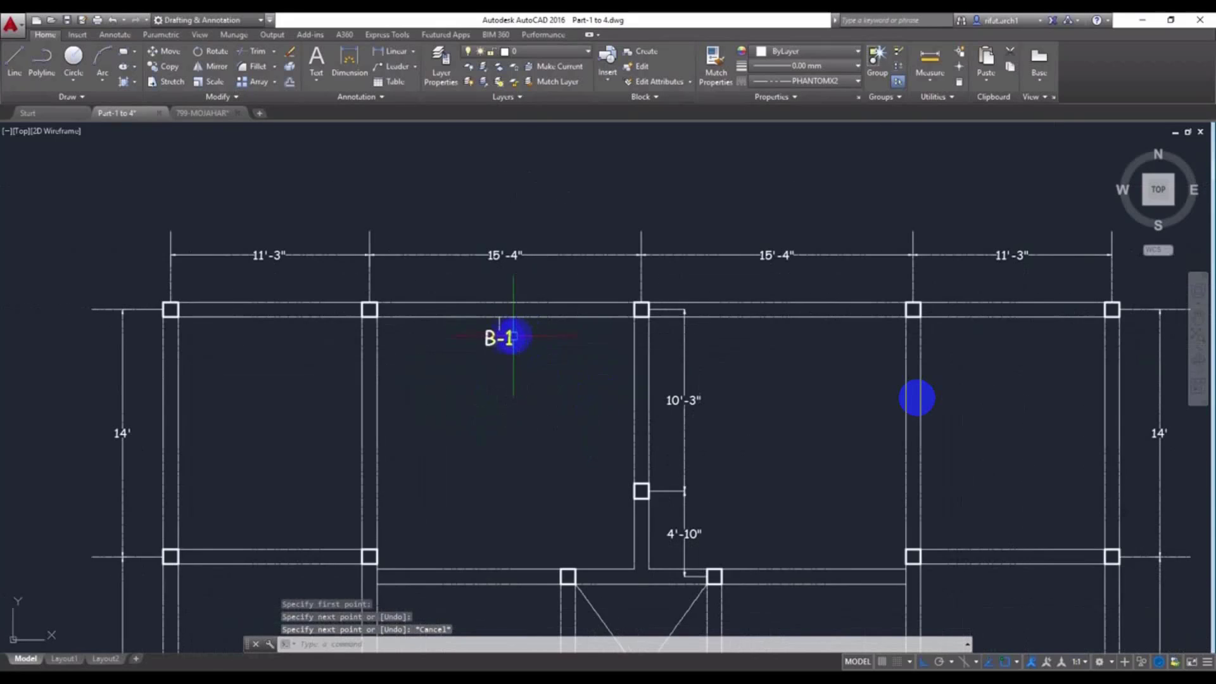
scroll(543, 355, "up", 4)
Move the B-1 label down below the vertical line
left_click(501, 378)
left_click(540, 327)
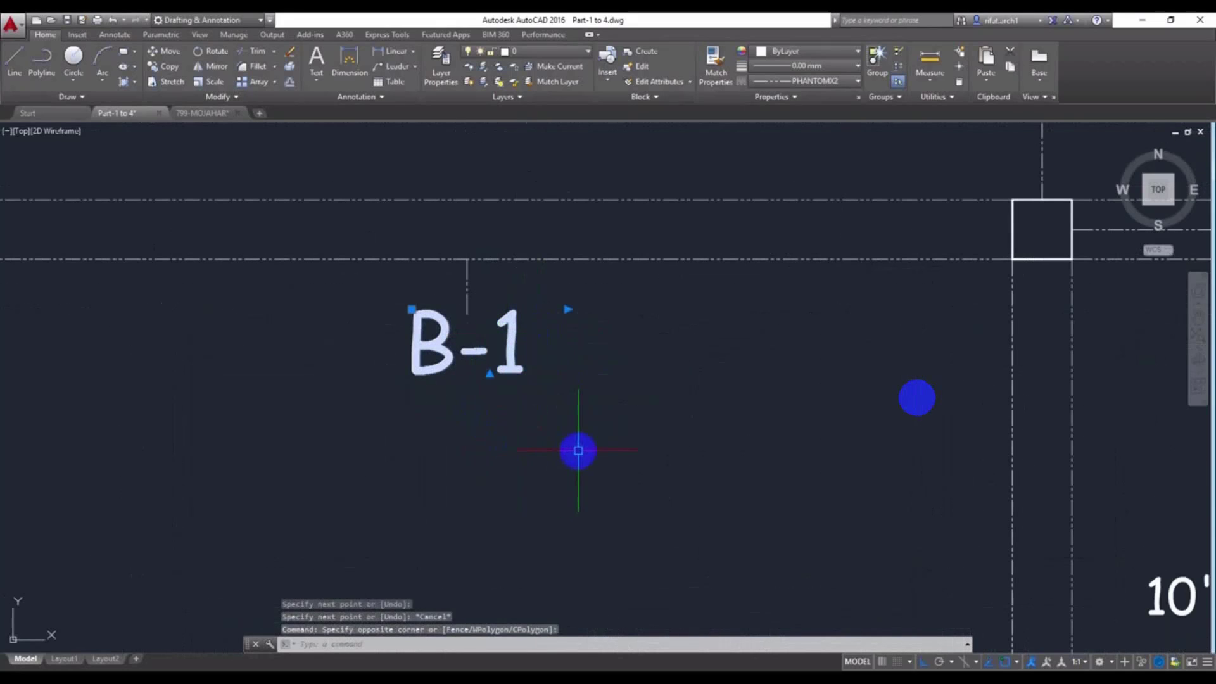
type("m")
key("Return")
left_click(467, 260)
scroll(467, 307, "up", 3)
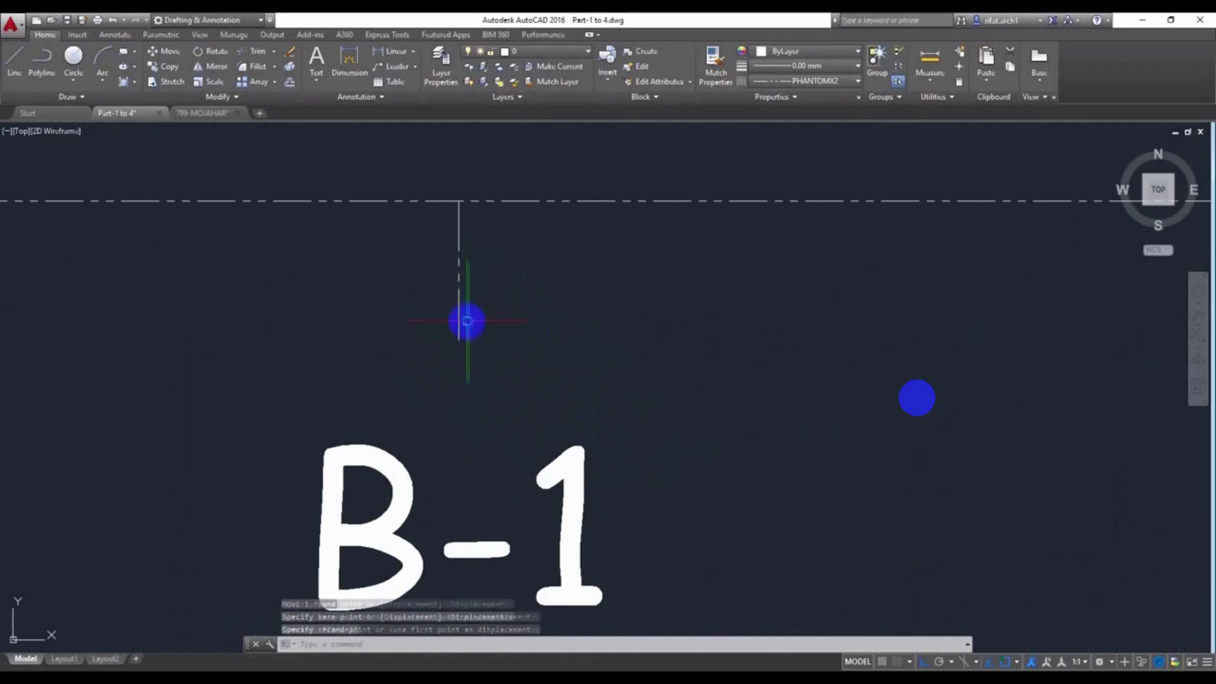
left_click(467, 321)
Draw a 4-unit horizontal segment from the vertical line's bottom end
left_click(460, 340)
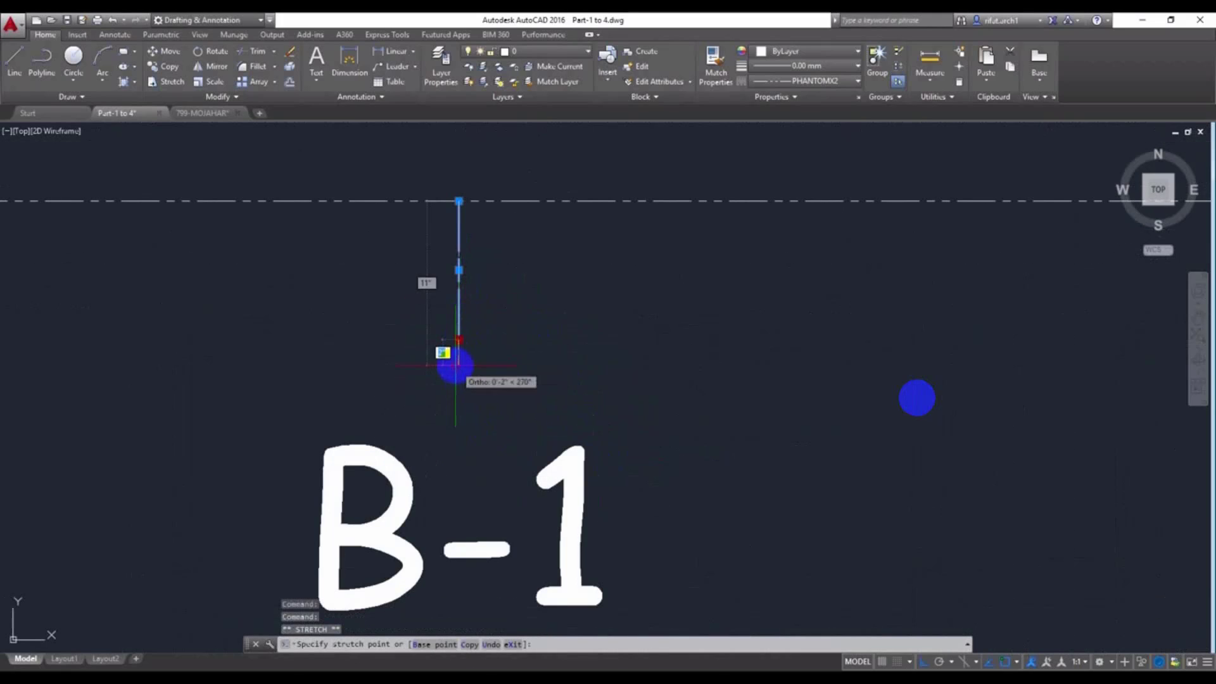
key("Escape")
scroll(456, 360, "up", 2)
type("l")
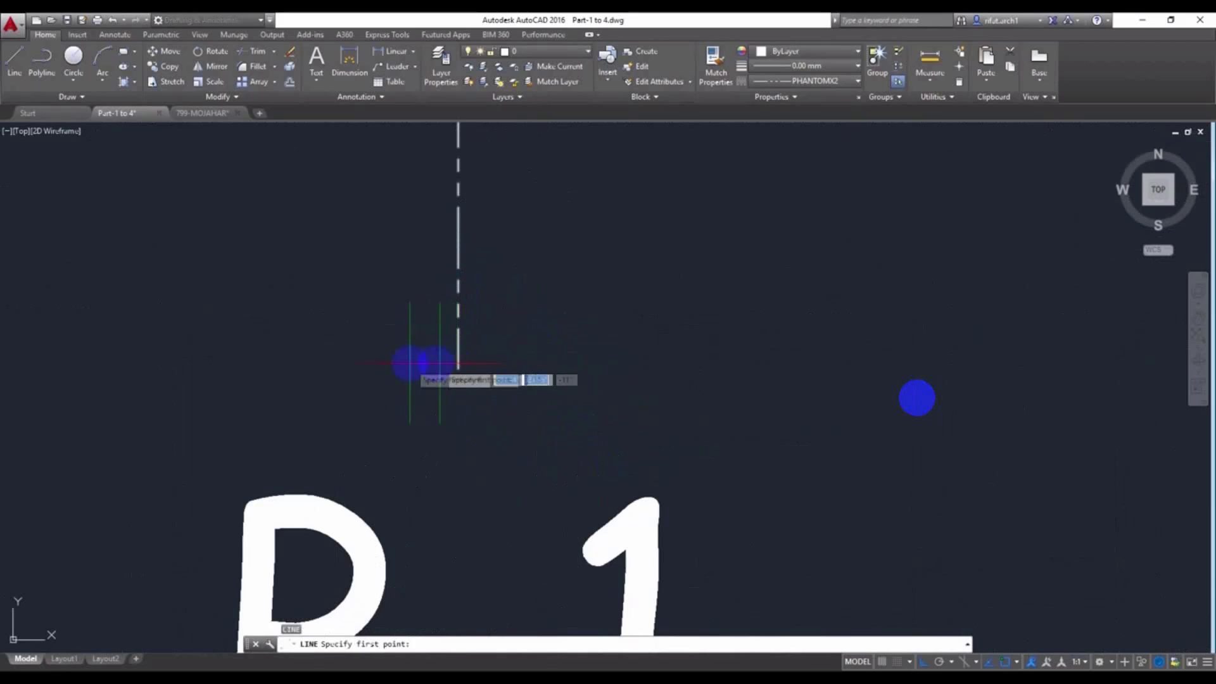
key("Return")
left_click(459, 369)
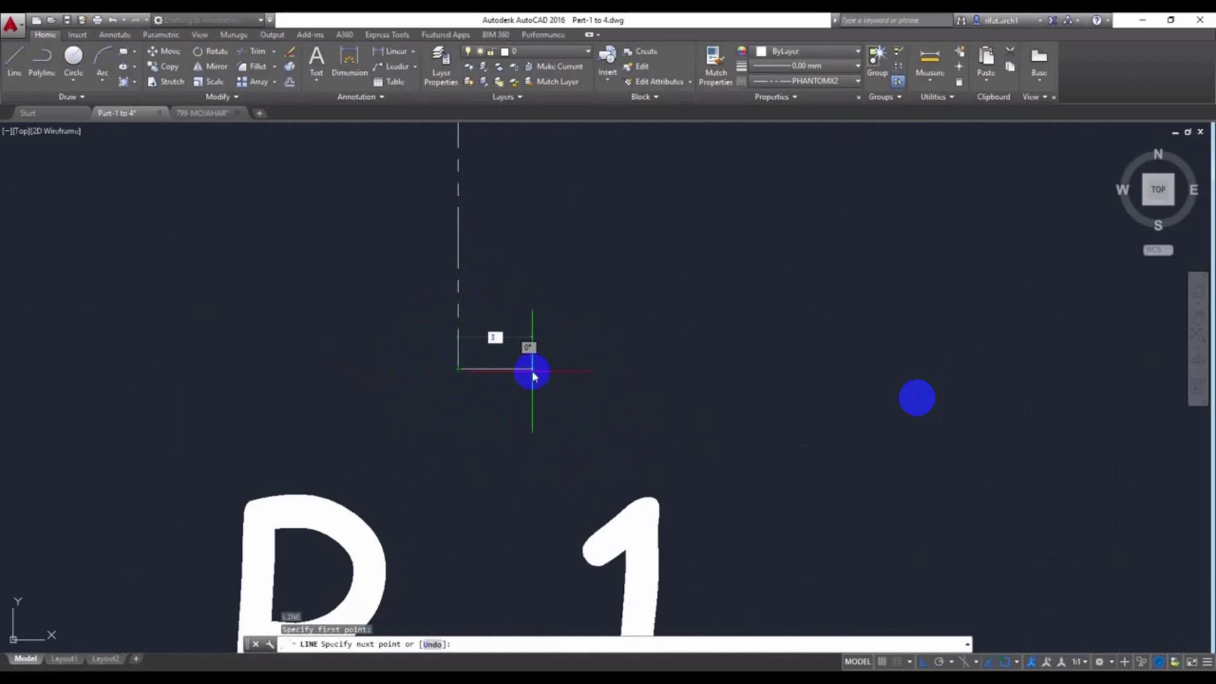
type("4")
key("Return")
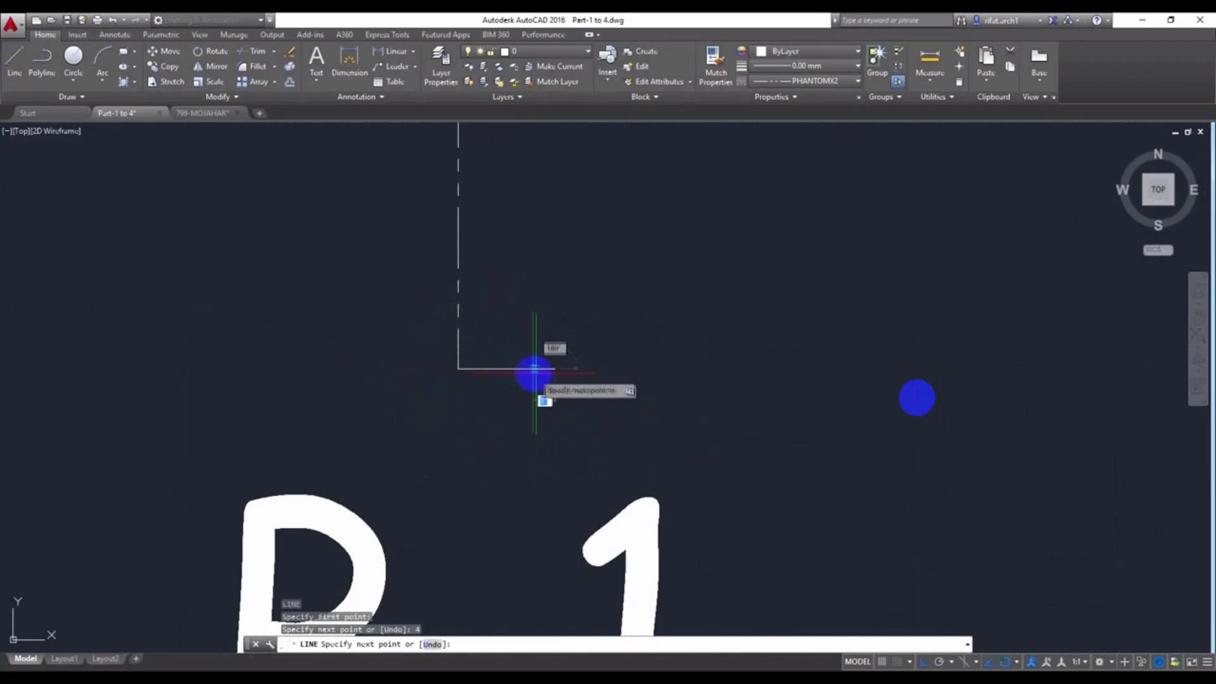
key("Escape")
Centre the crossbar on the line's end and extend the vertical line down 4 units
left_click_drag(564, 333, 522, 402)
type("m")
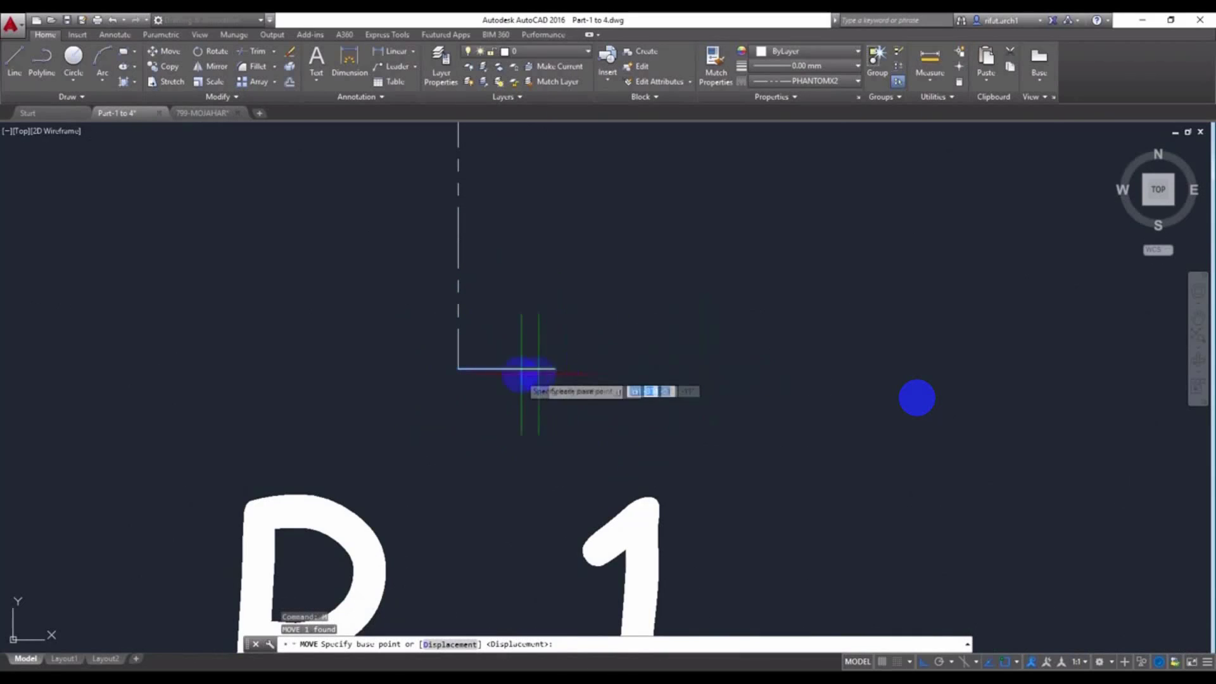
key("Return")
left_click(459, 369)
left_click(460, 361)
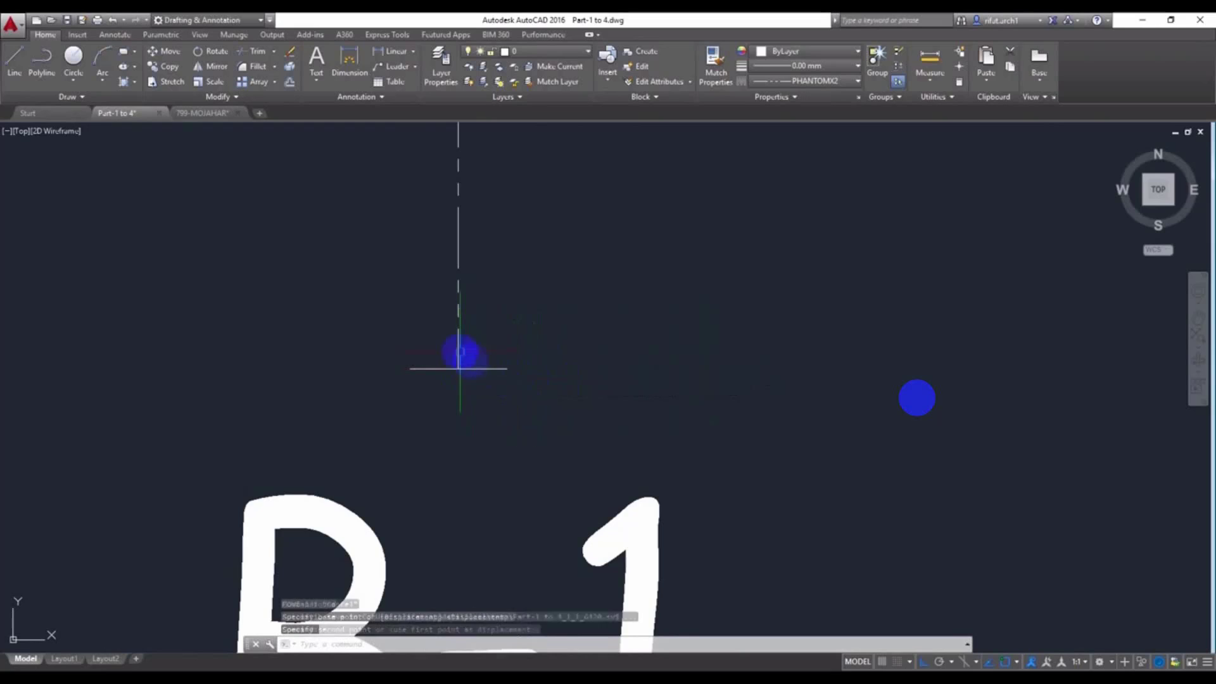
left_click(458, 370)
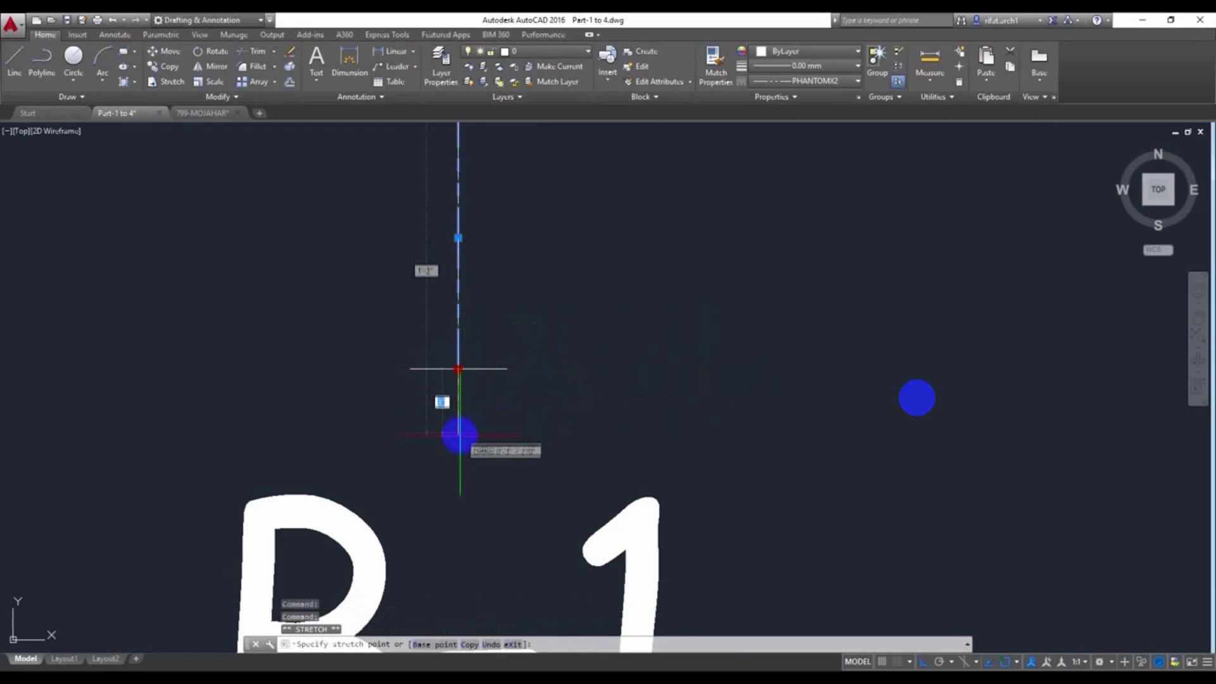
type("4")
key("Return")
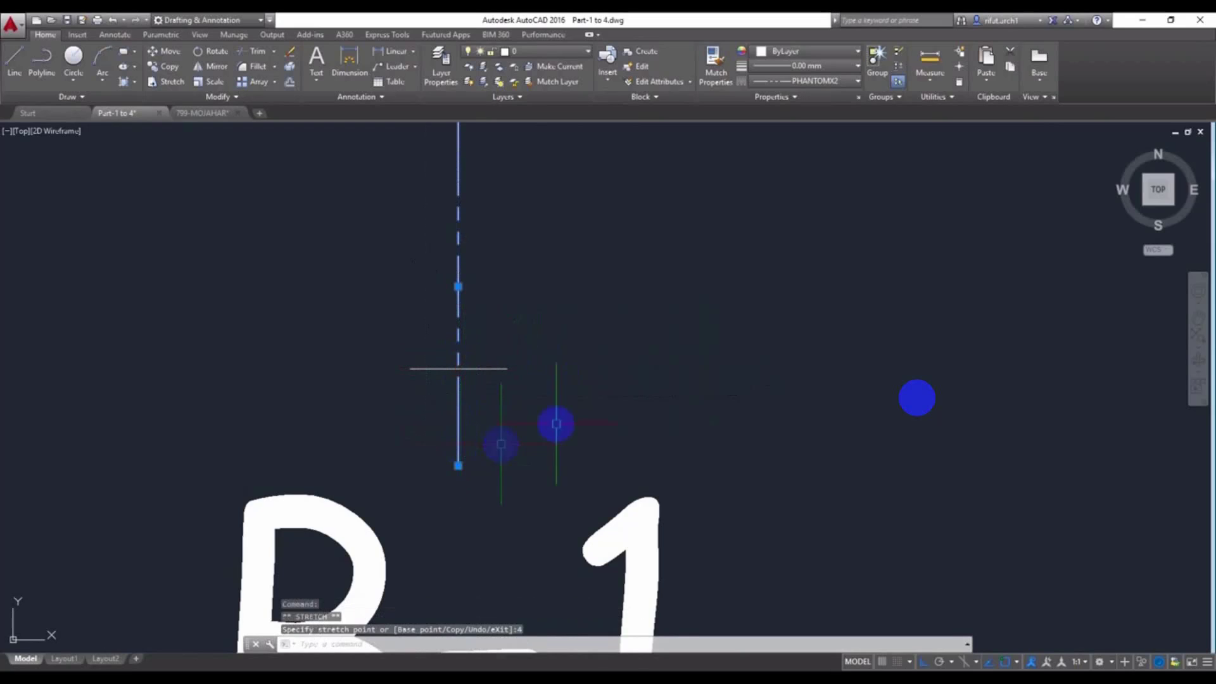
key("Escape")
Draw the triangular arrowhead from the line's tip to the crossbar ends
type("l")
key("Return")
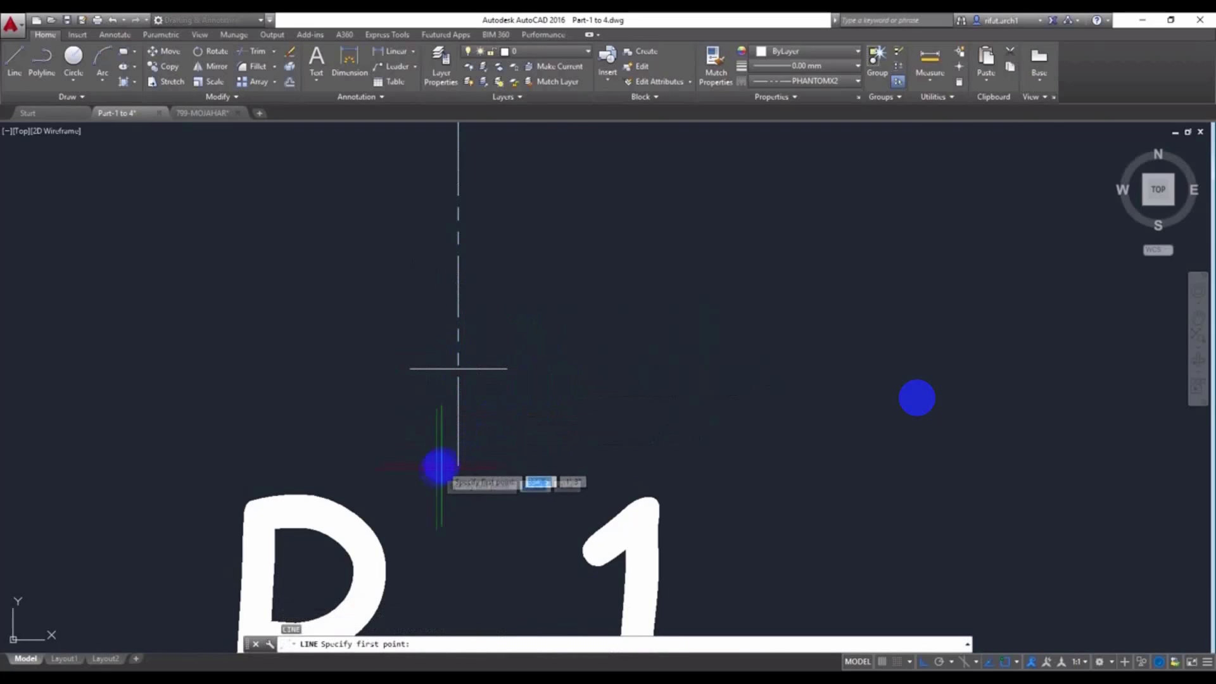
left_click(458, 465)
left_click(507, 369)
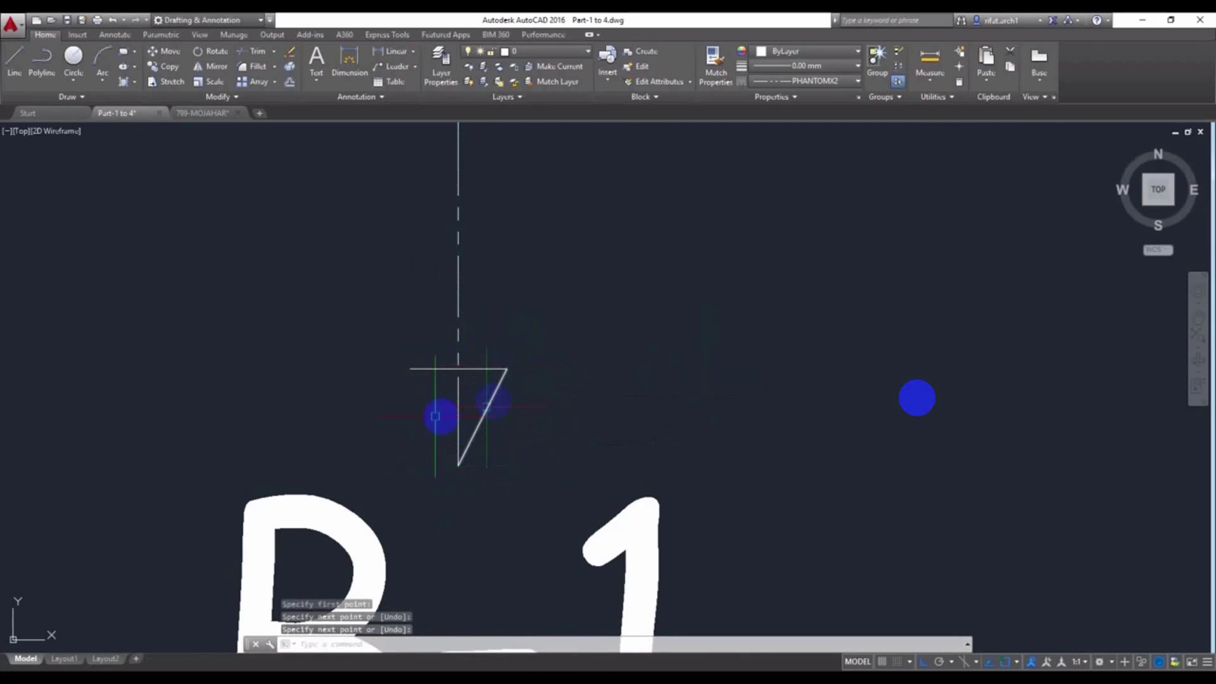
left_click(411, 369)
left_click(458, 466)
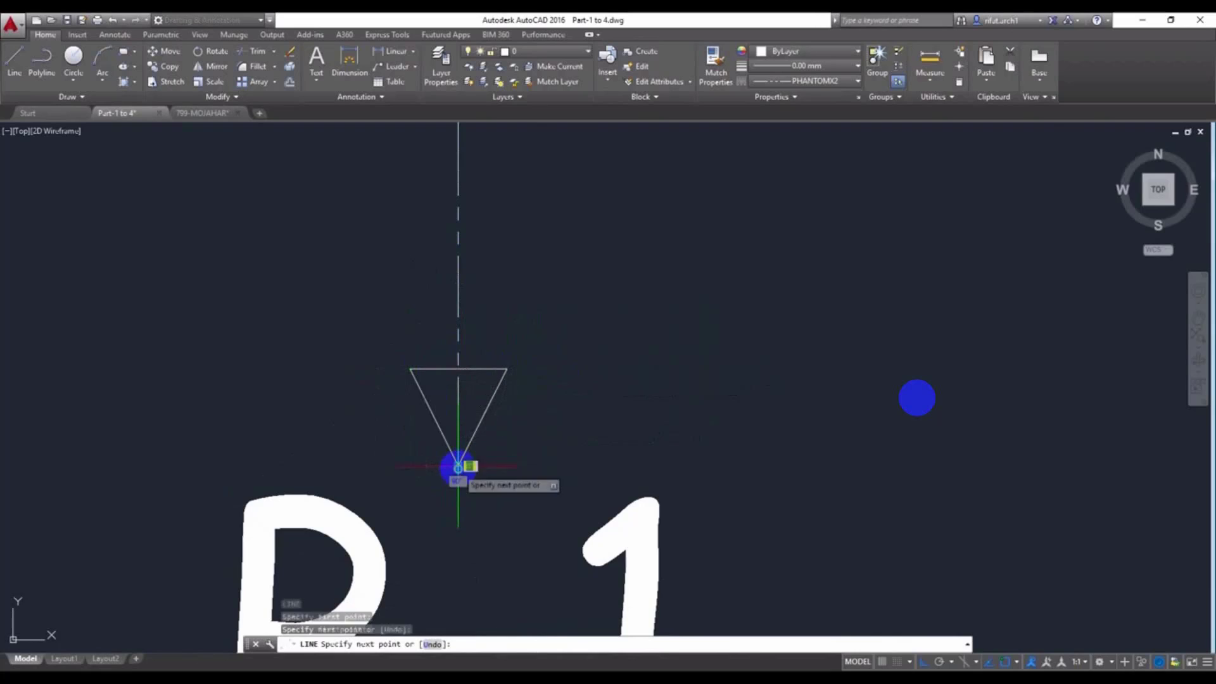
key("Escape")
Trim and delete the shaft segment inside the arrowhead
key("Return")
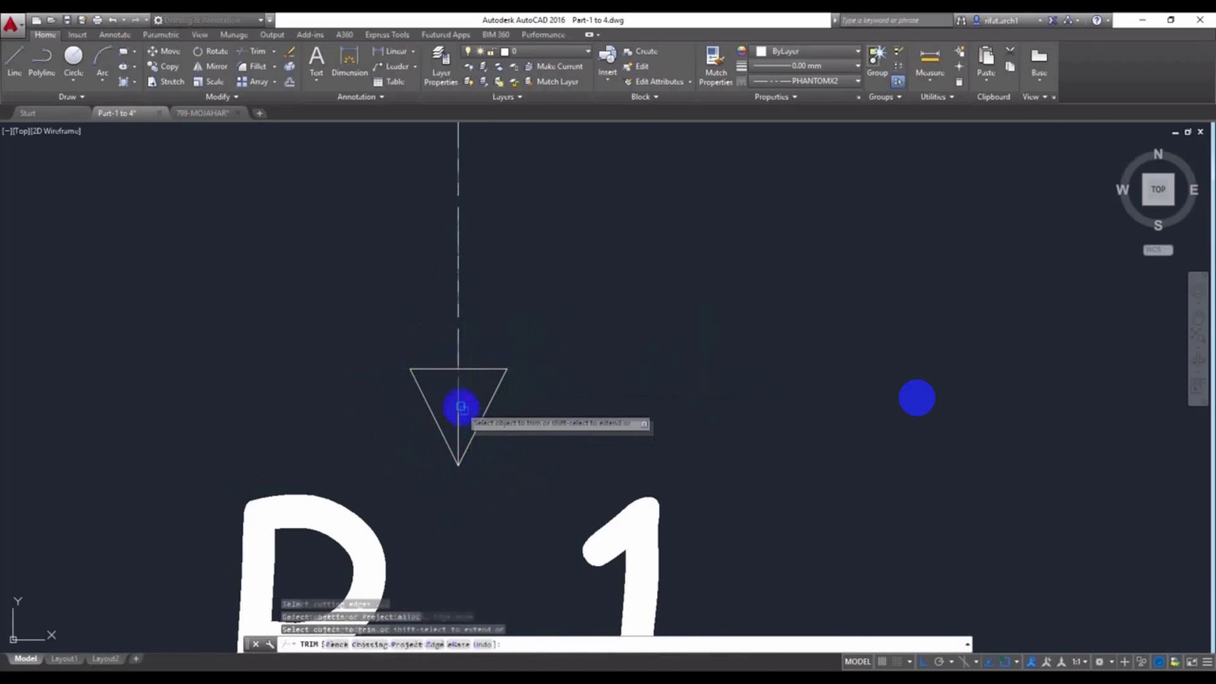
key("Return")
left_click(459, 418)
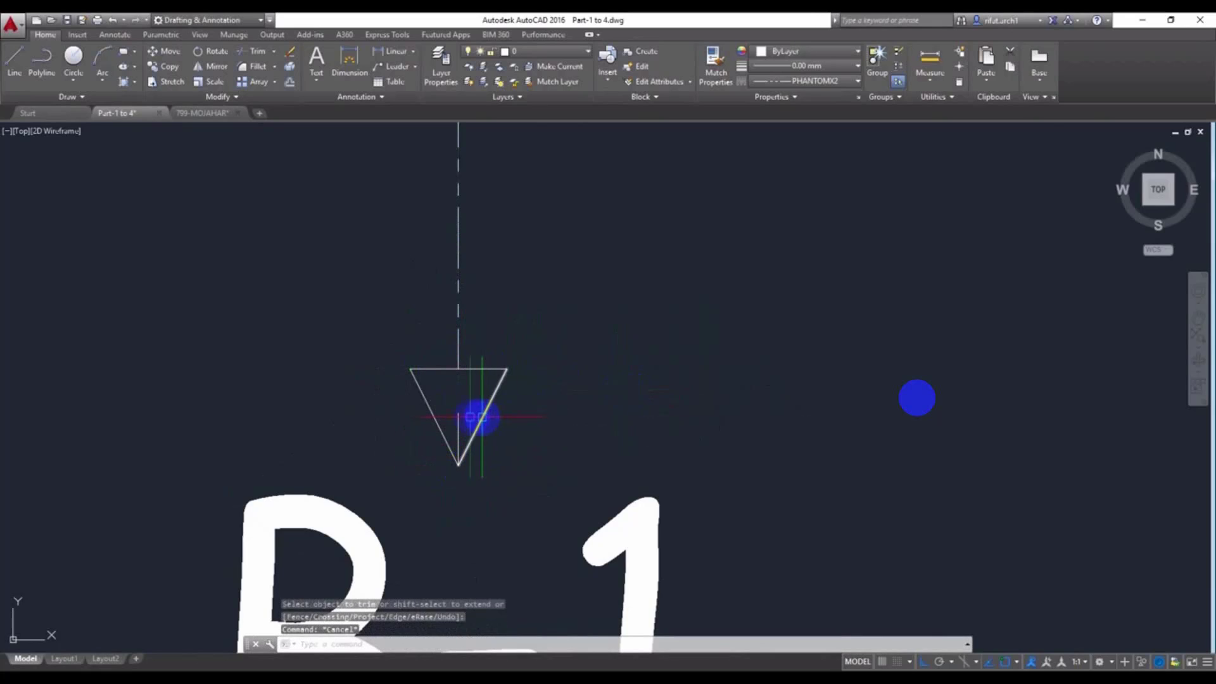
key("Return")
left_click(460, 437)
key("Delete")
scroll(618, 397, "down", 8)
Turn the arrow above B-1 into a block
middle_click_drag(693, 440, 615, 401)
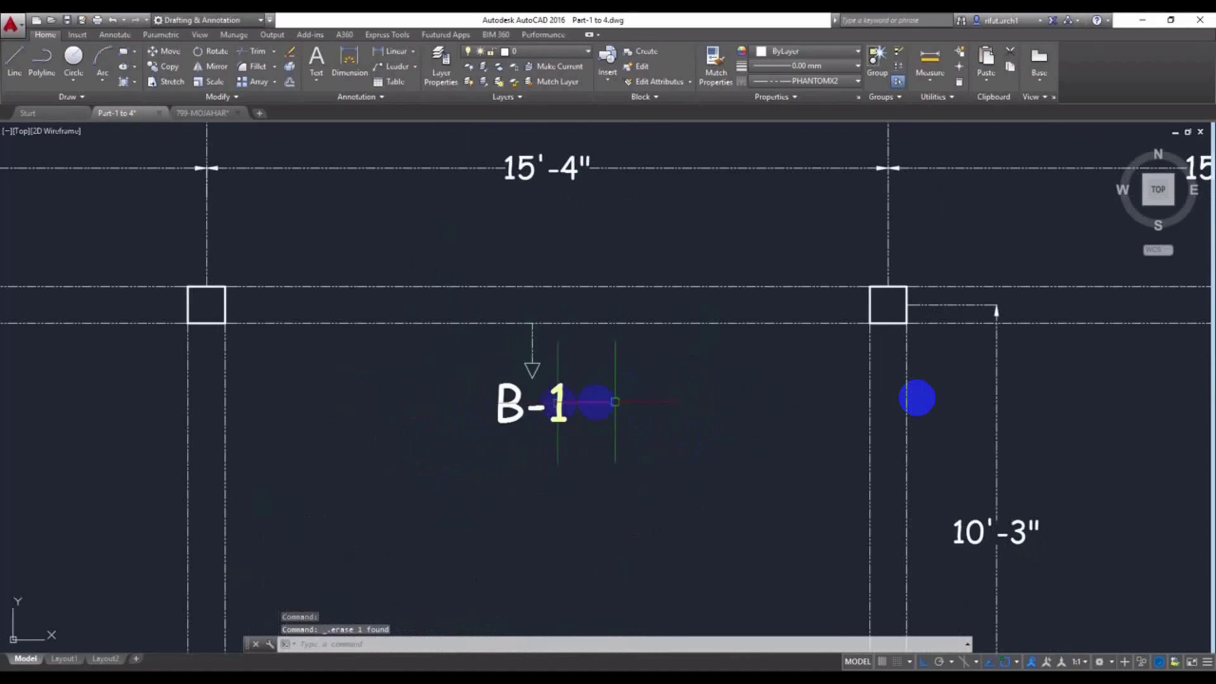
left_click(633, 349)
left_click(527, 370)
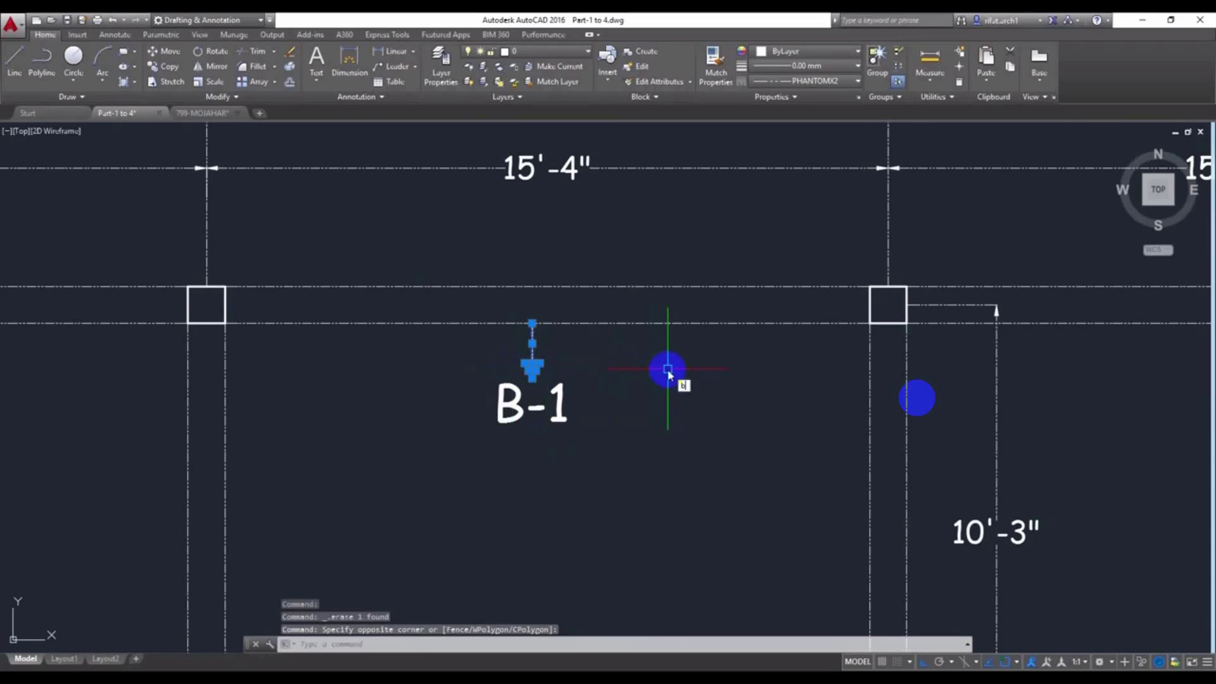
key("Return")
type("rfn")
key("Return")
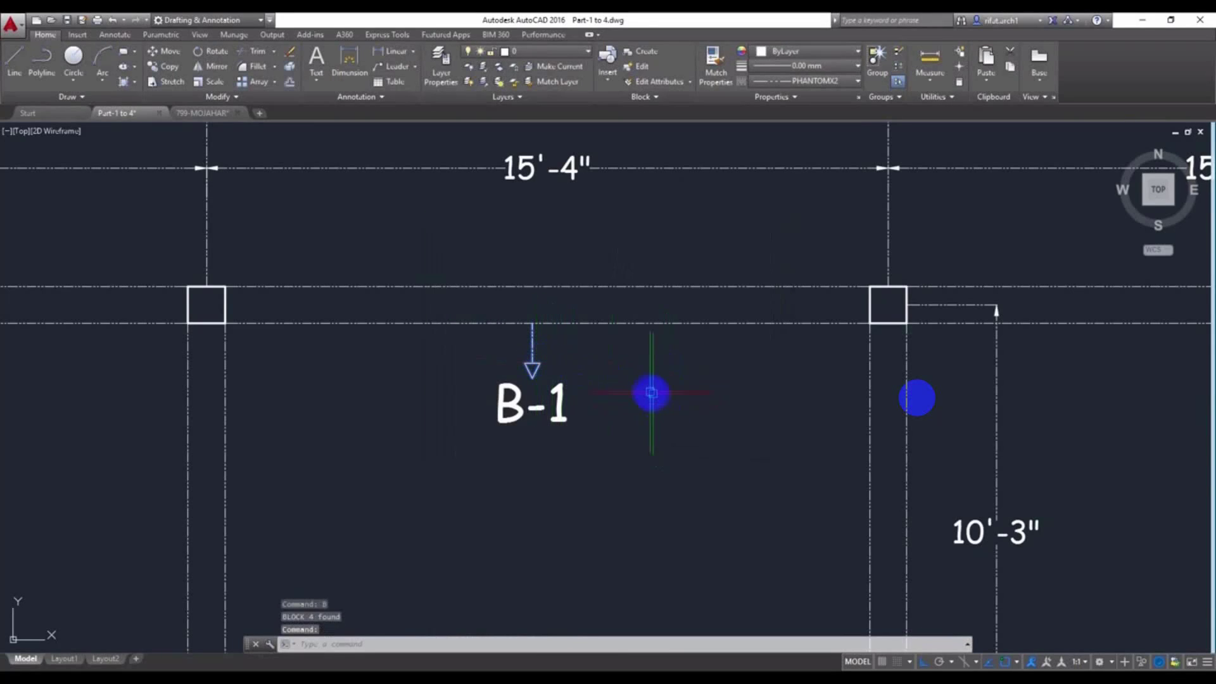
Mirror B-1 and its arrow about the column's vertical centre line, keeping the original
left_click(651, 393)
left_click(520, 435)
scroll(538, 467, "down", 2)
scroll(538, 467, "down", 2)
middle_click_drag(670, 456, 564, 404)
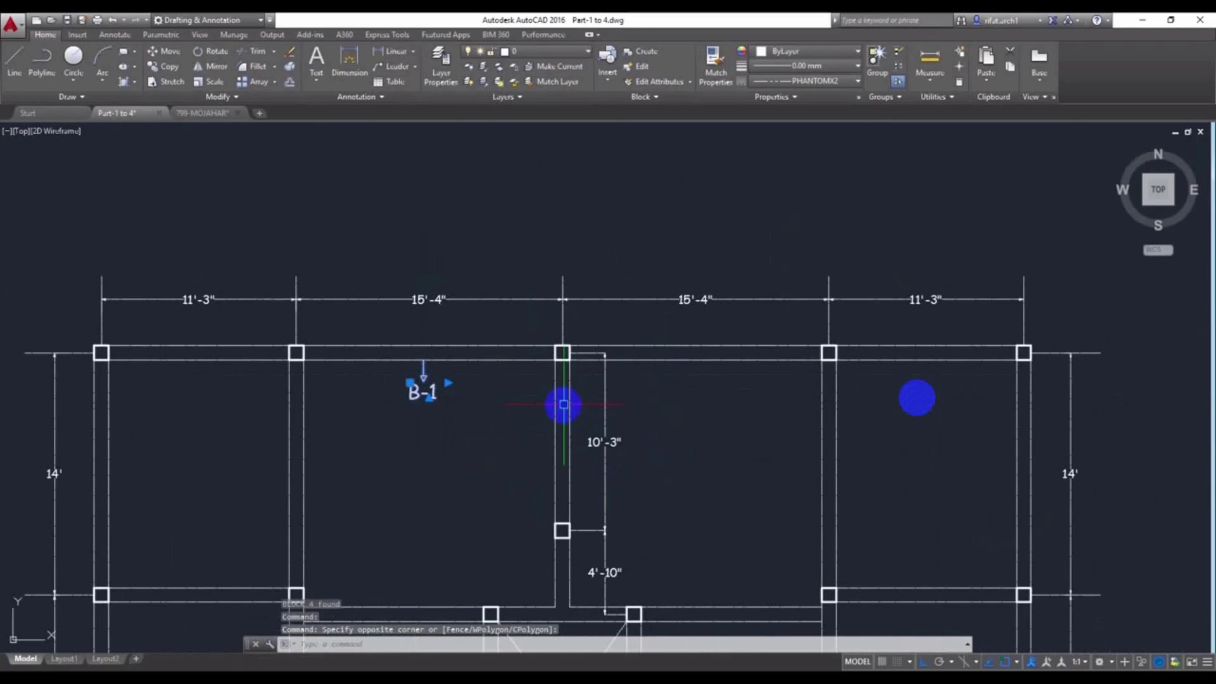
key("Return")
scroll(576, 355, "up", 3)
scroll(516, 383, "up", 3)
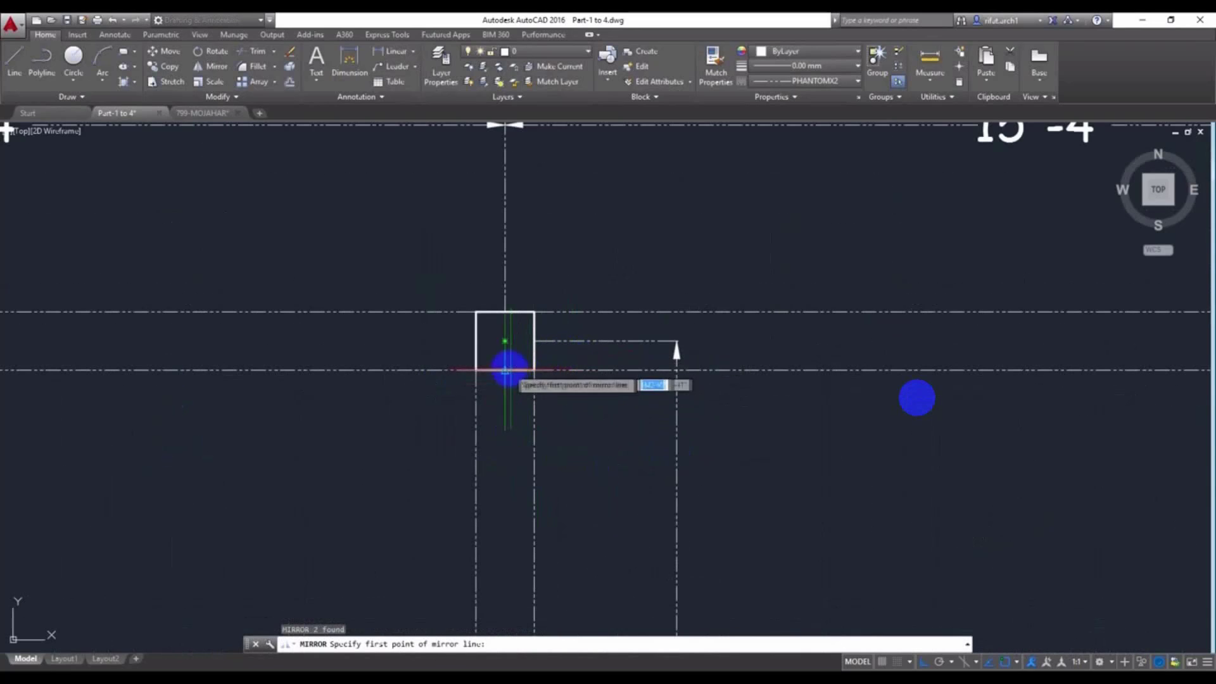
left_click(509, 383)
left_click(508, 439)
middle_click_drag(580, 519, 565, 315)
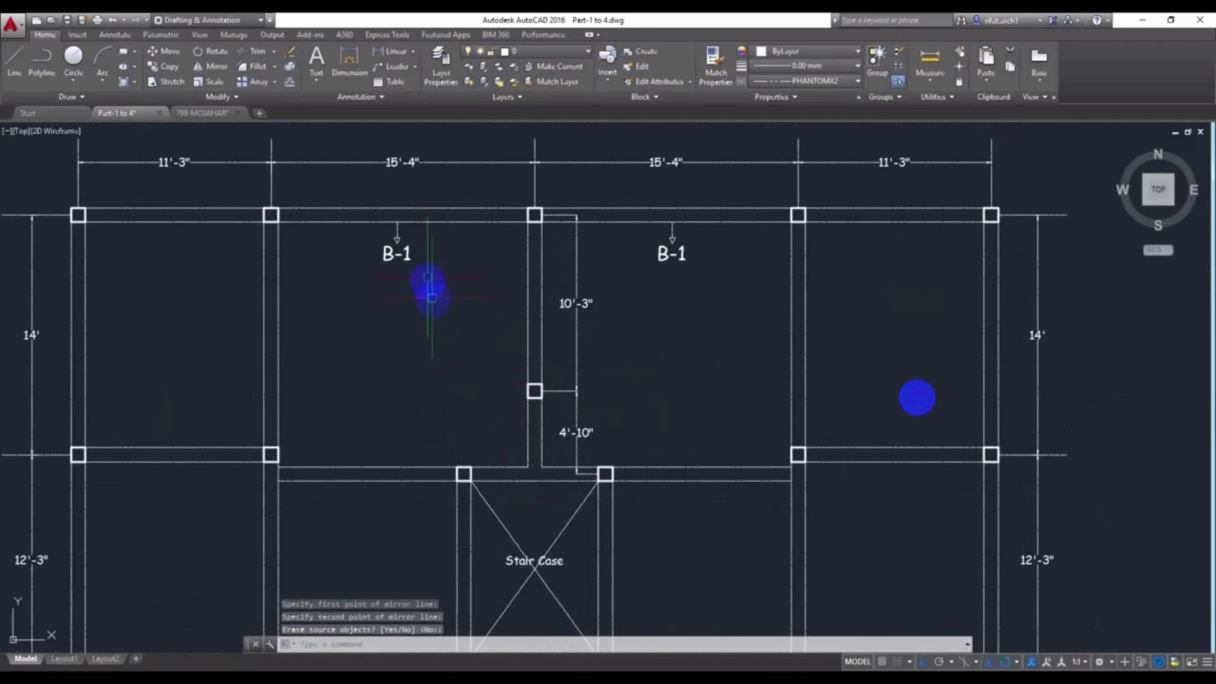
key("Return")
Select the left B-1 label together with its arrow
left_click(435, 222)
key("Escape")
left_click(448, 239)
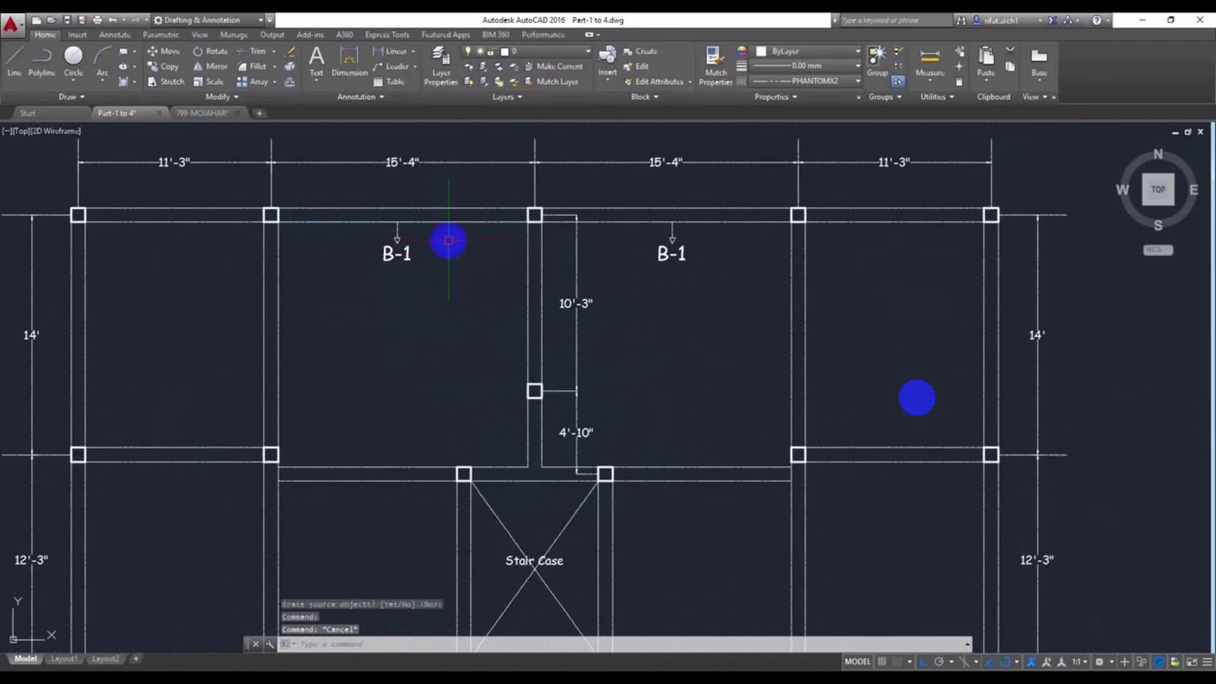
left_click(375, 306)
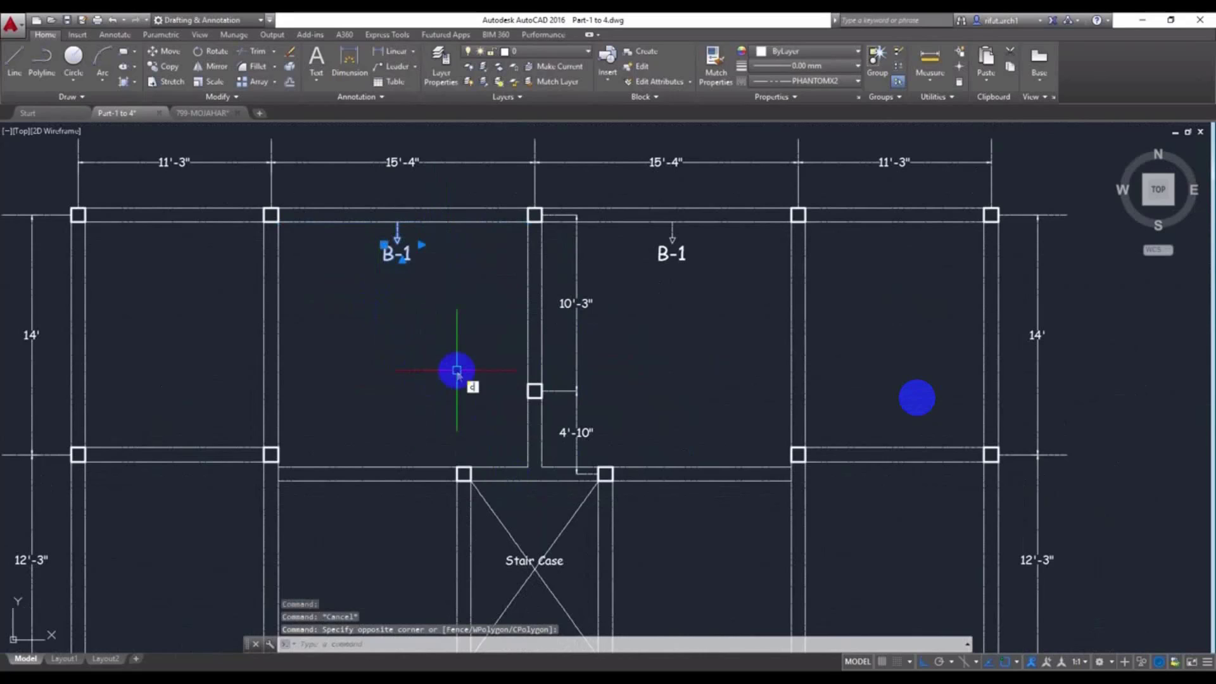
Copy B-1 with its arrow to the beam beside the staircase and relabel it B-2
type("o")
key("Return")
left_click(397, 221)
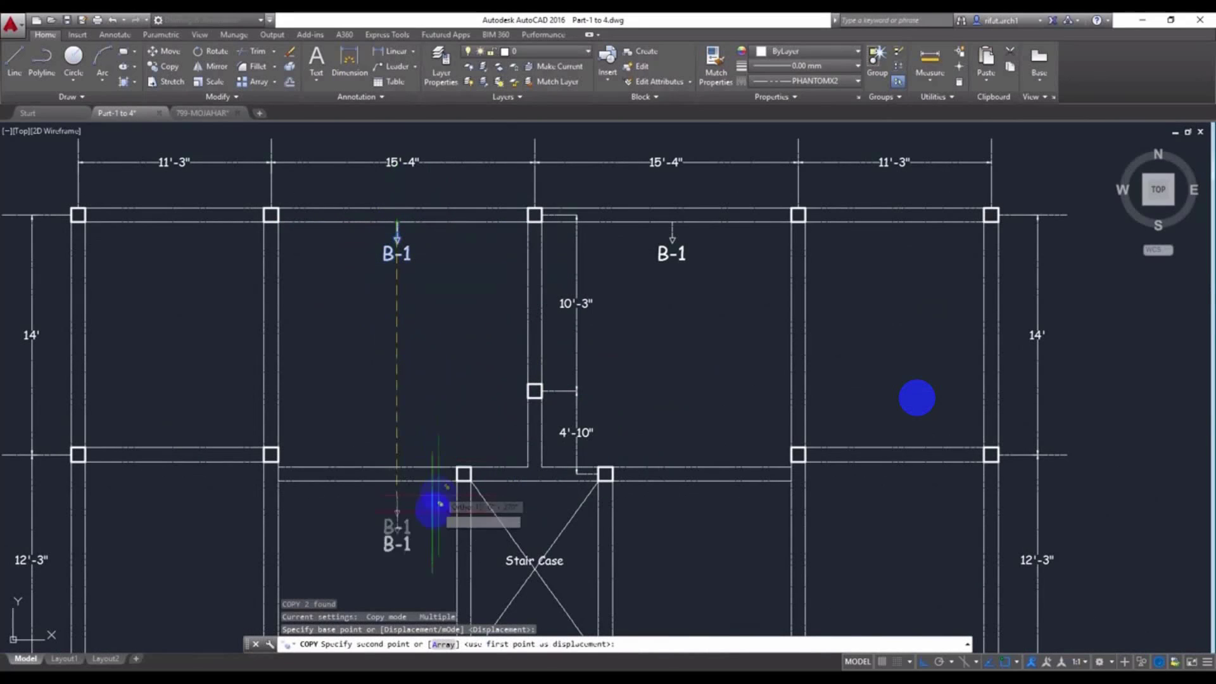
left_click(369, 481)
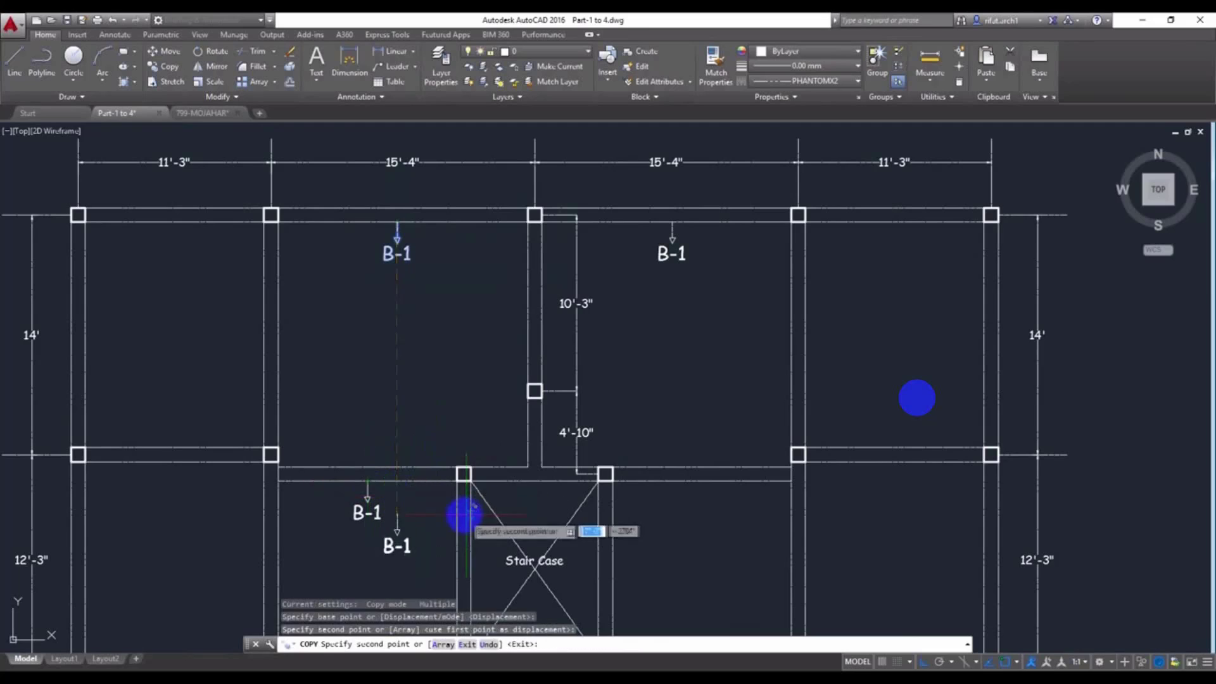
key("Escape")
scroll(413, 423, "up", 5)
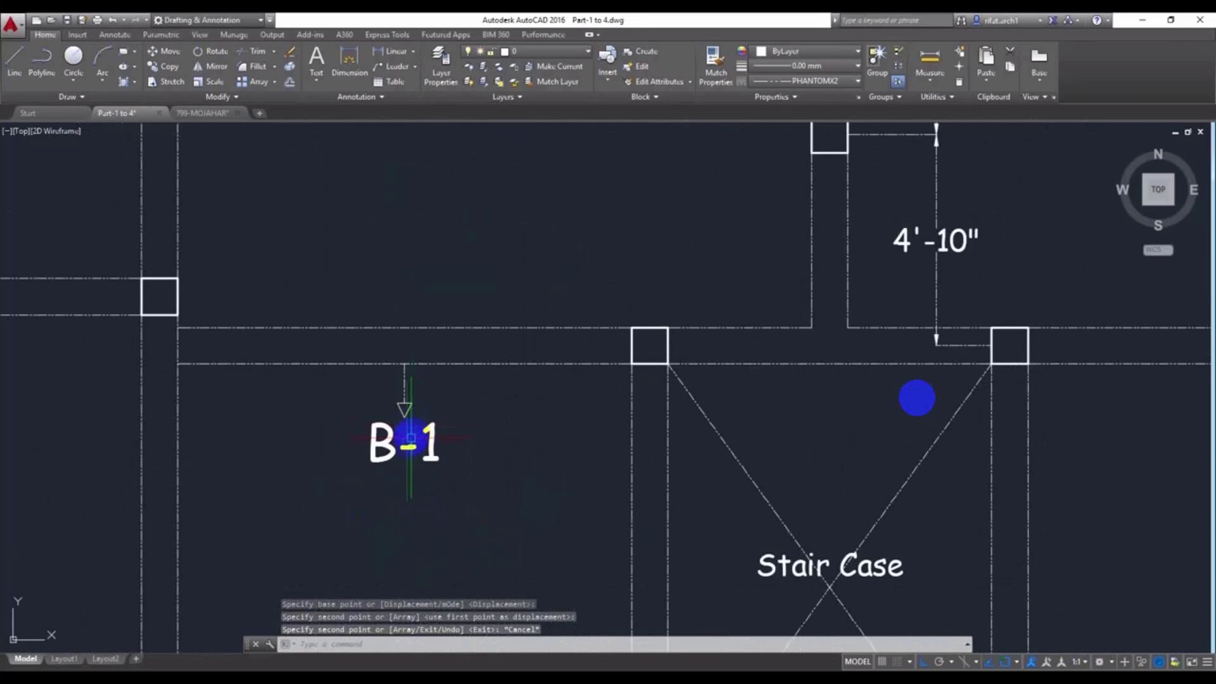
double_click(442, 442)
type("2")
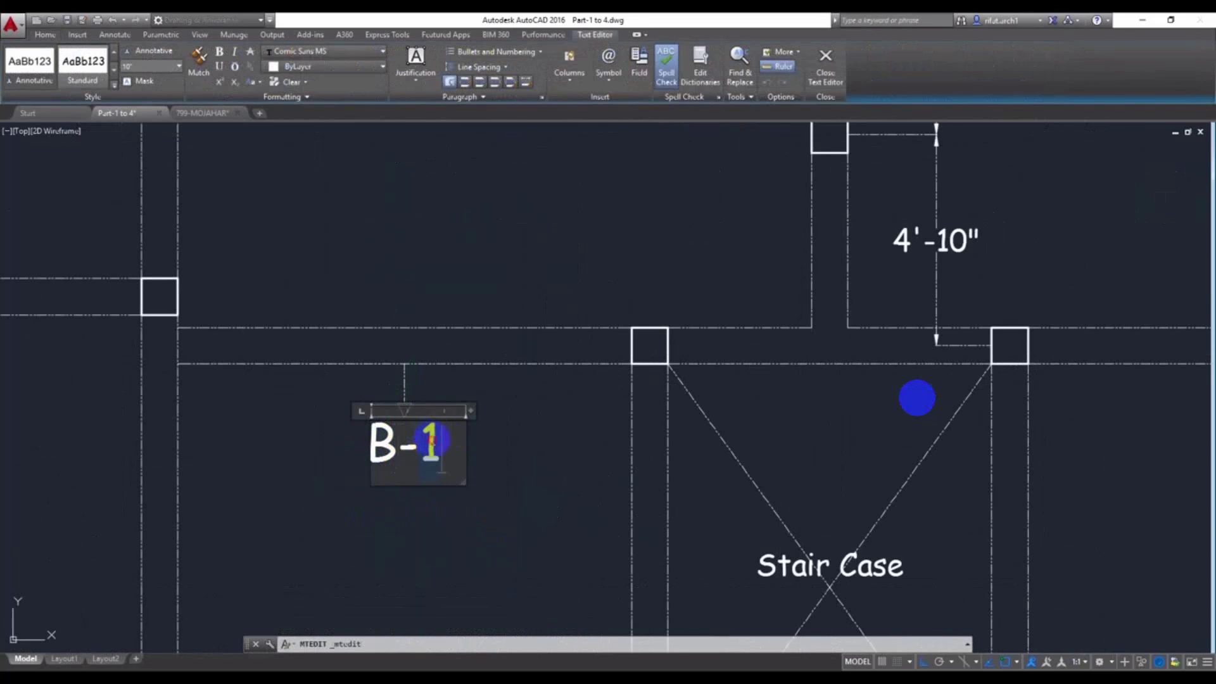
left_click(488, 500)
Mirror B-2 and its arrow to the staircase's other side, keeping the original
left_click(435, 401)
left_click(408, 516)
scroll(423, 518, "down", 2)
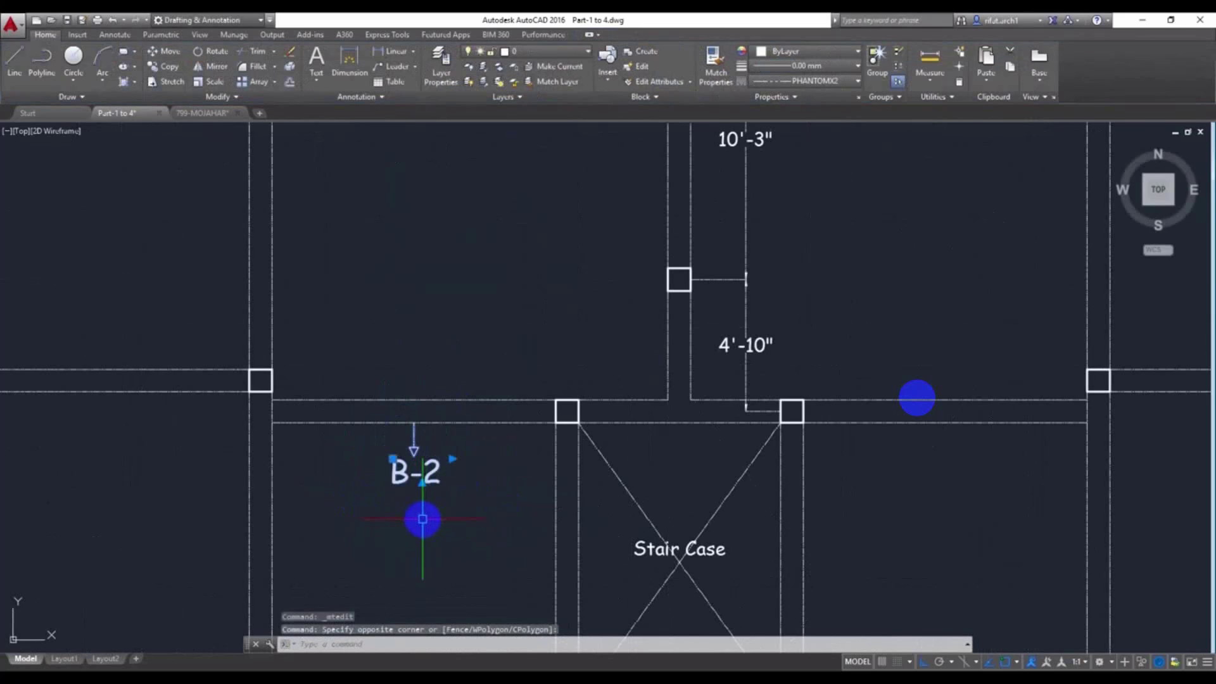
key("Return")
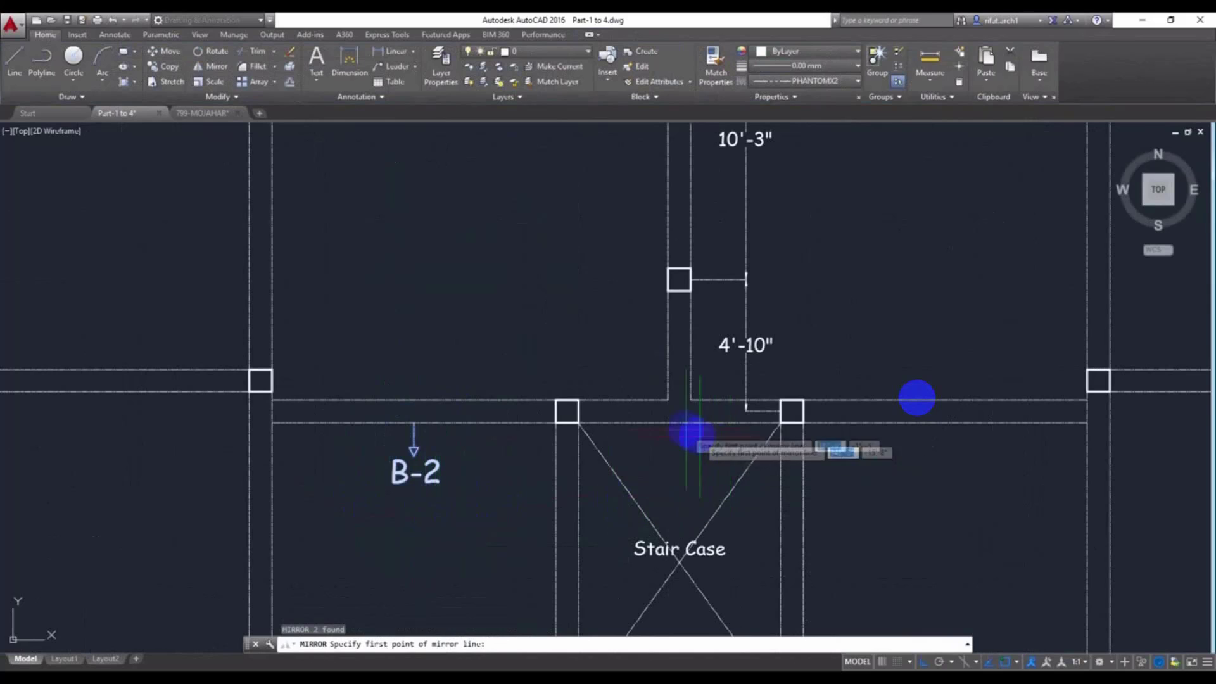
left_click(679, 422)
left_click(677, 456)
key("Return")
scroll(670, 477, "down", 5)
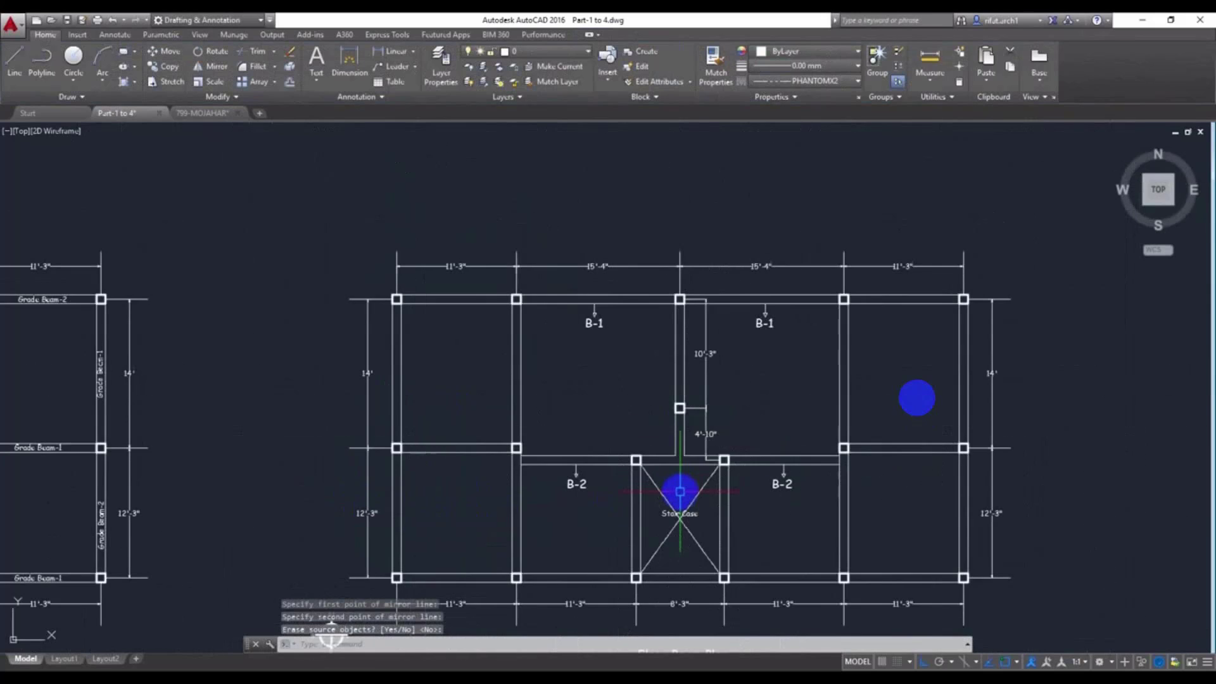
Save the drawing and bring the lower bays and staircase into view
key("ctrl+s")
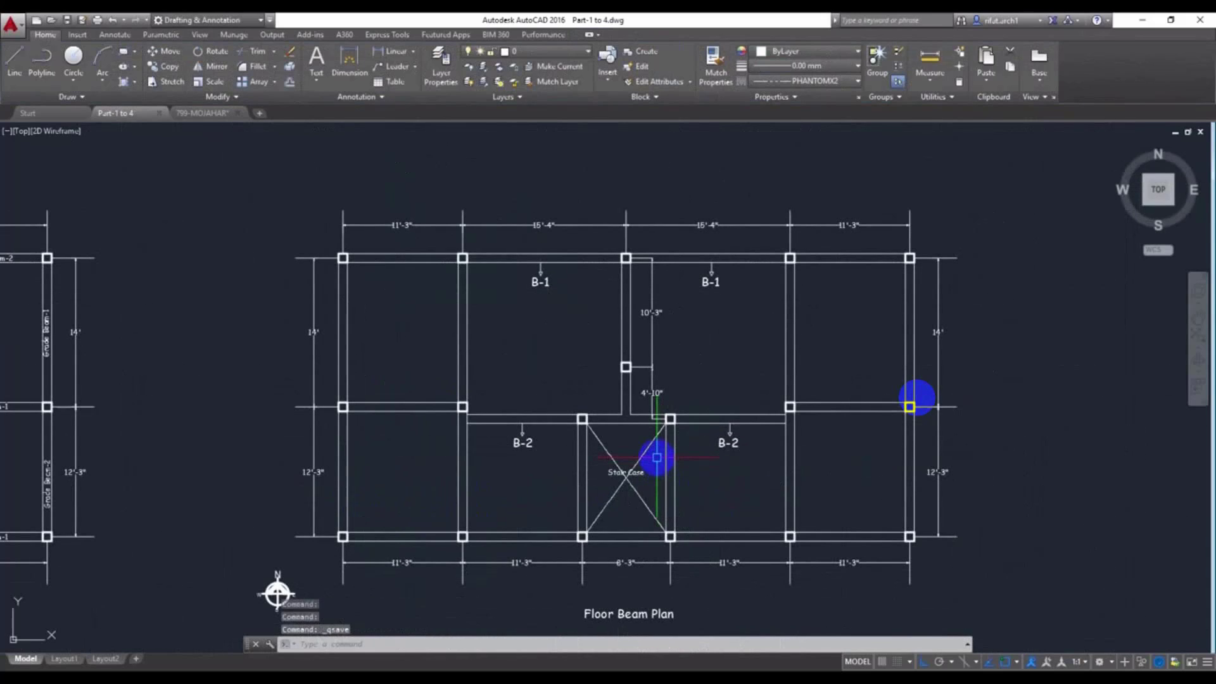
middle_click_drag(652, 457, 629, 417)
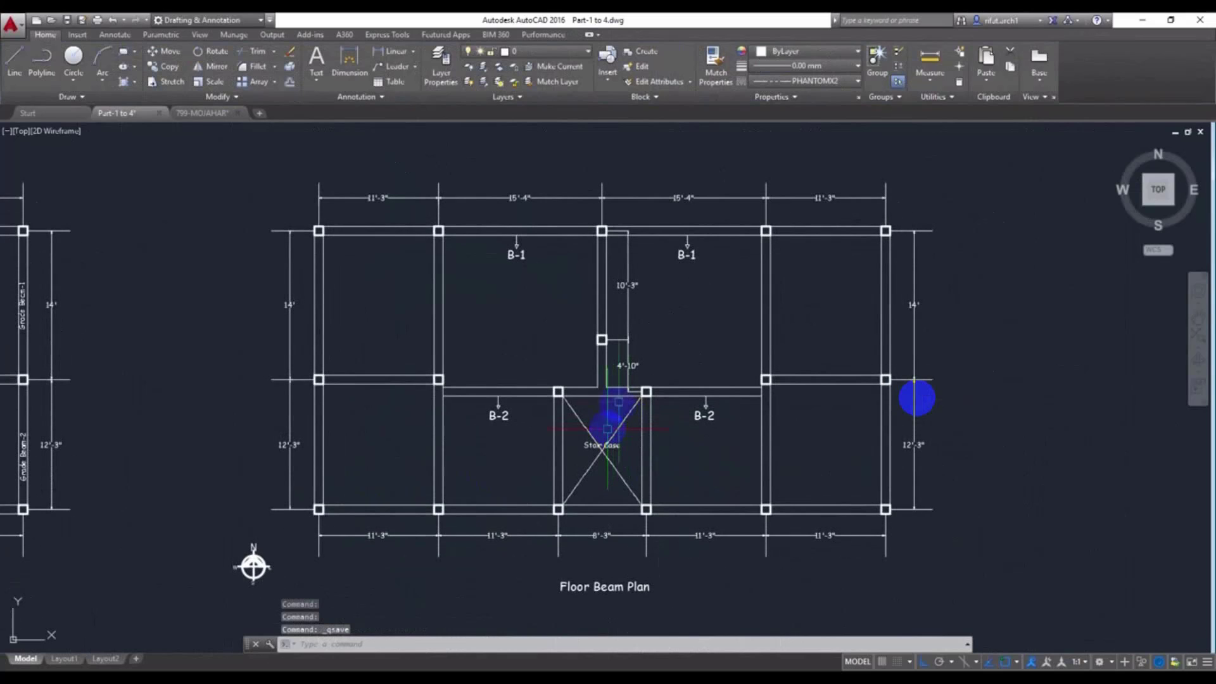
key("alt")
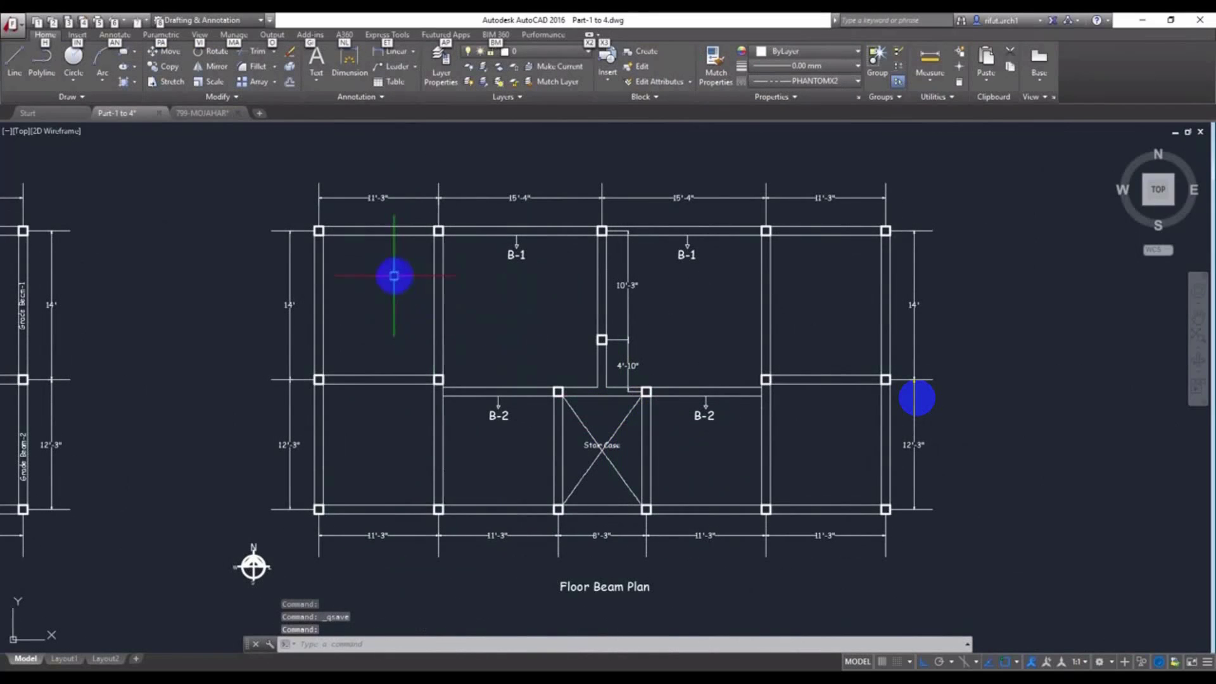
mouse_move(559, 302)
middle_mouse_down()
mouse_move(524, 297)
mouse_move(557, 264)
mouse_move(551, 196)
middle_mouse_up()
scroll(535, 304, "up", 3)
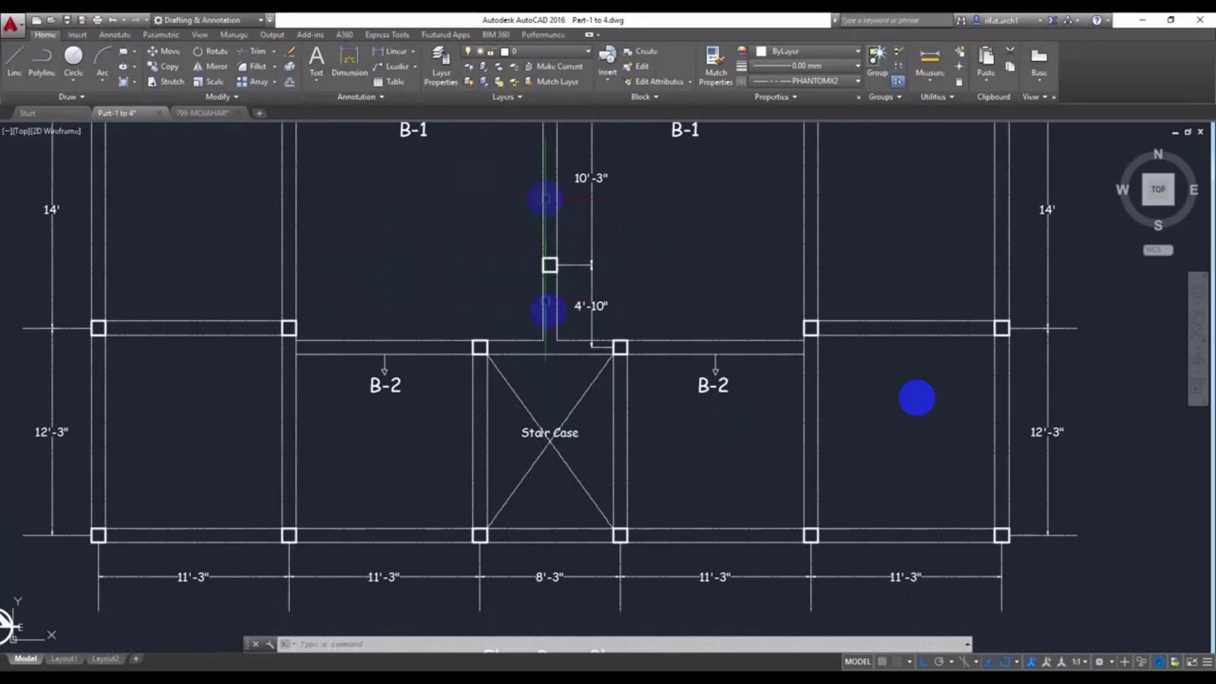
middle_click_drag(590, 438, 598, 390)
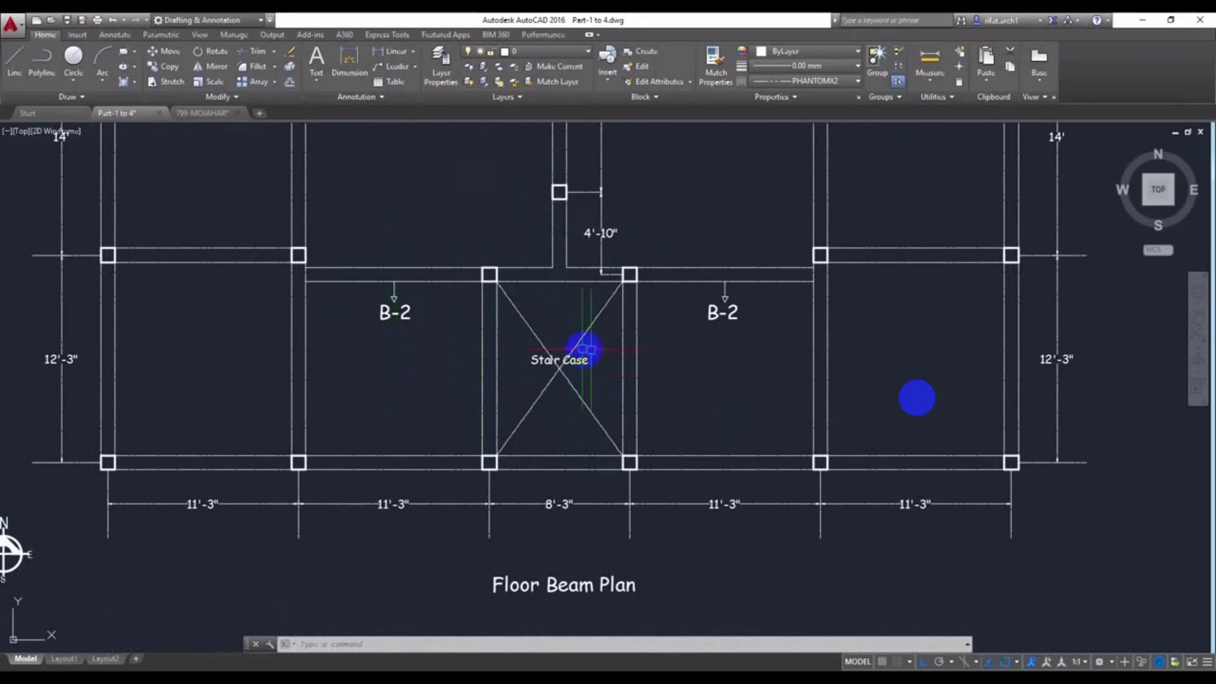
Mirror both B-2 labels about a horizontal mid-bay axis, keeping the originals
middle_click_drag(824, 370, 817, 386)
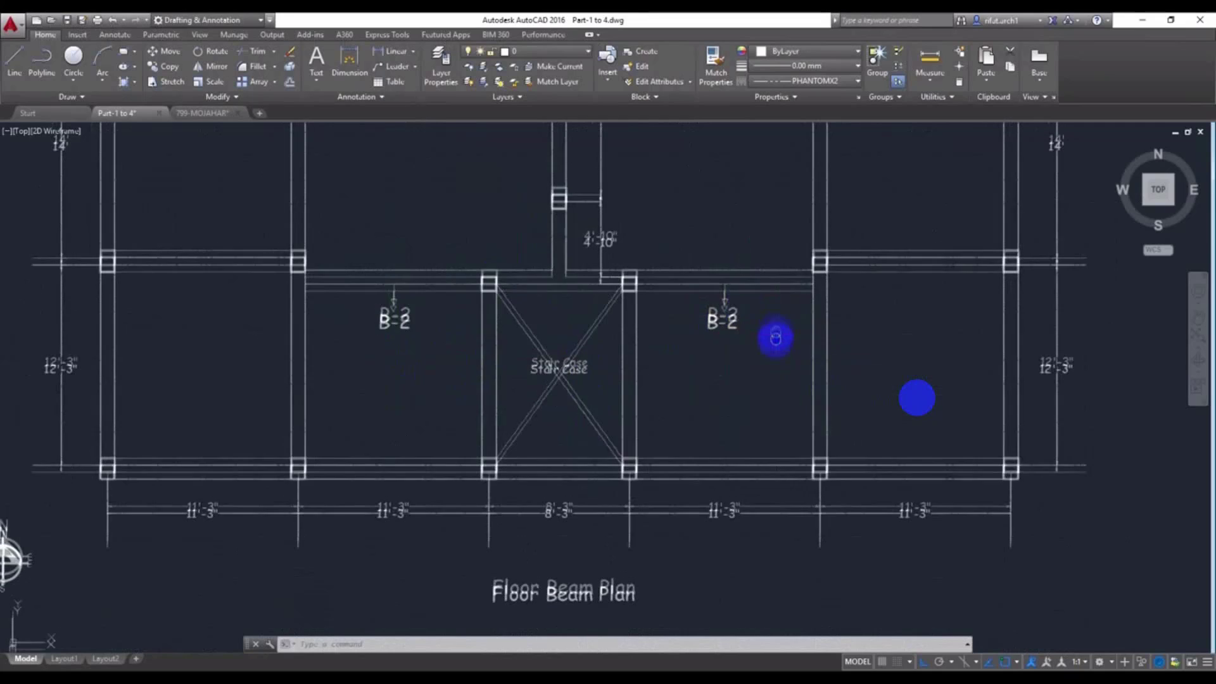
left_click(749, 309)
left_click(704, 354)
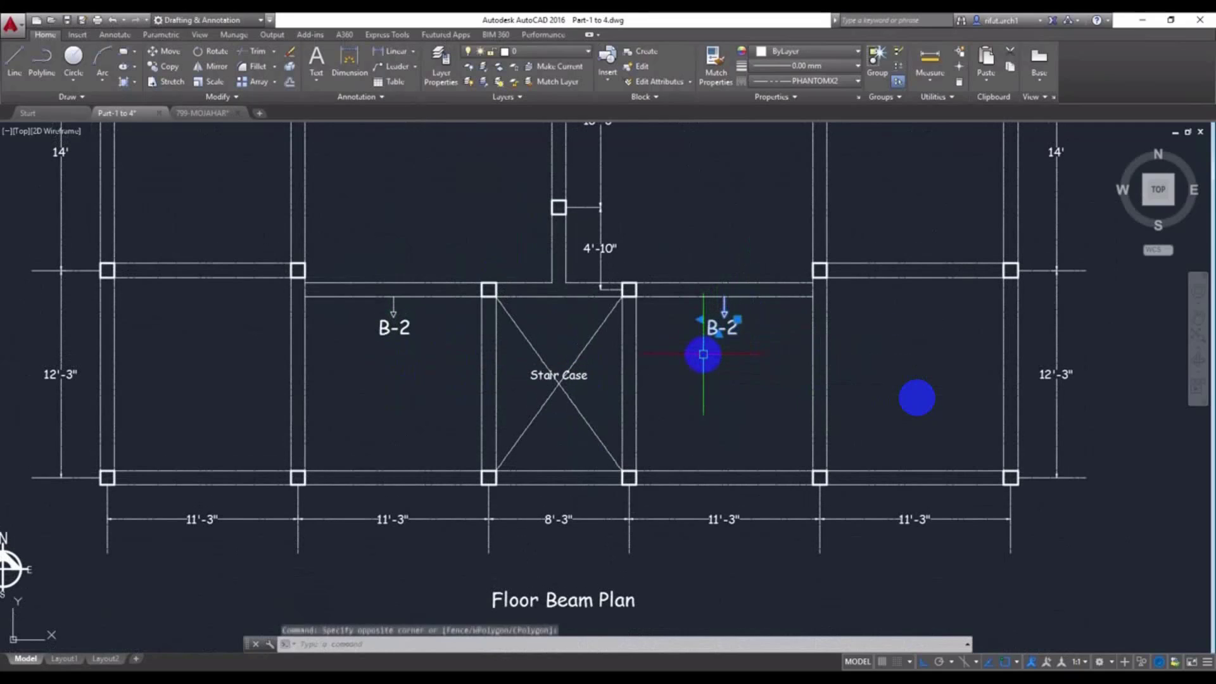
left_click(430, 312)
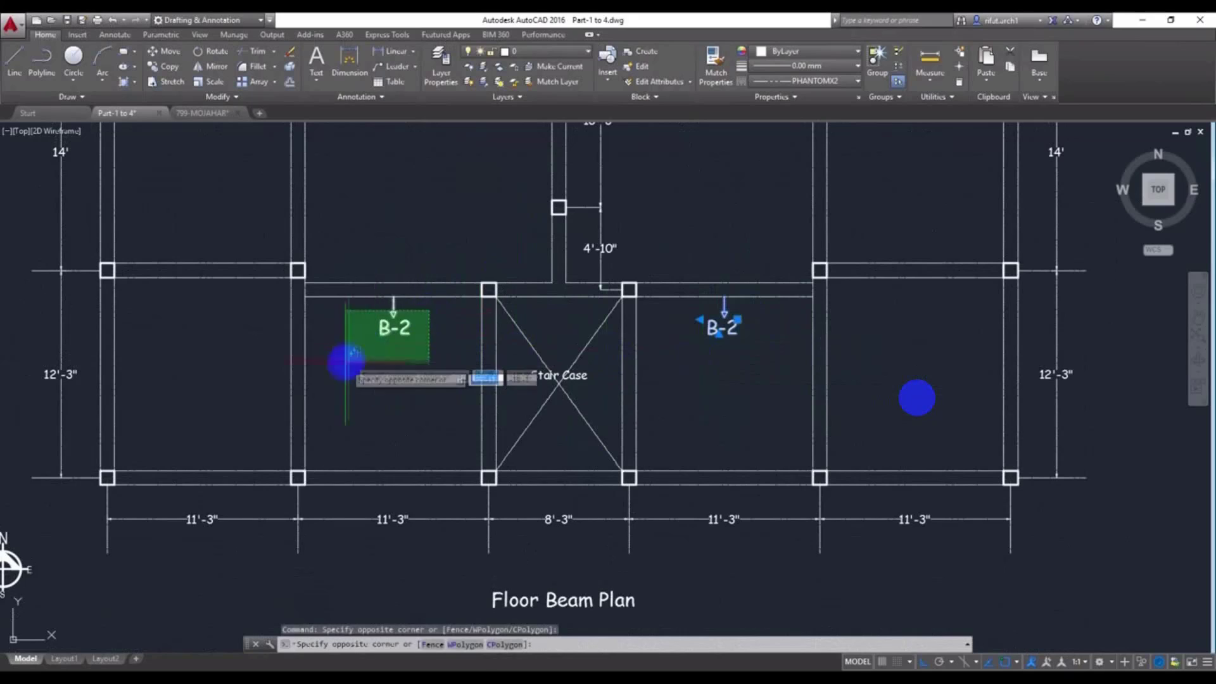
left_click(345, 372)
key("Return")
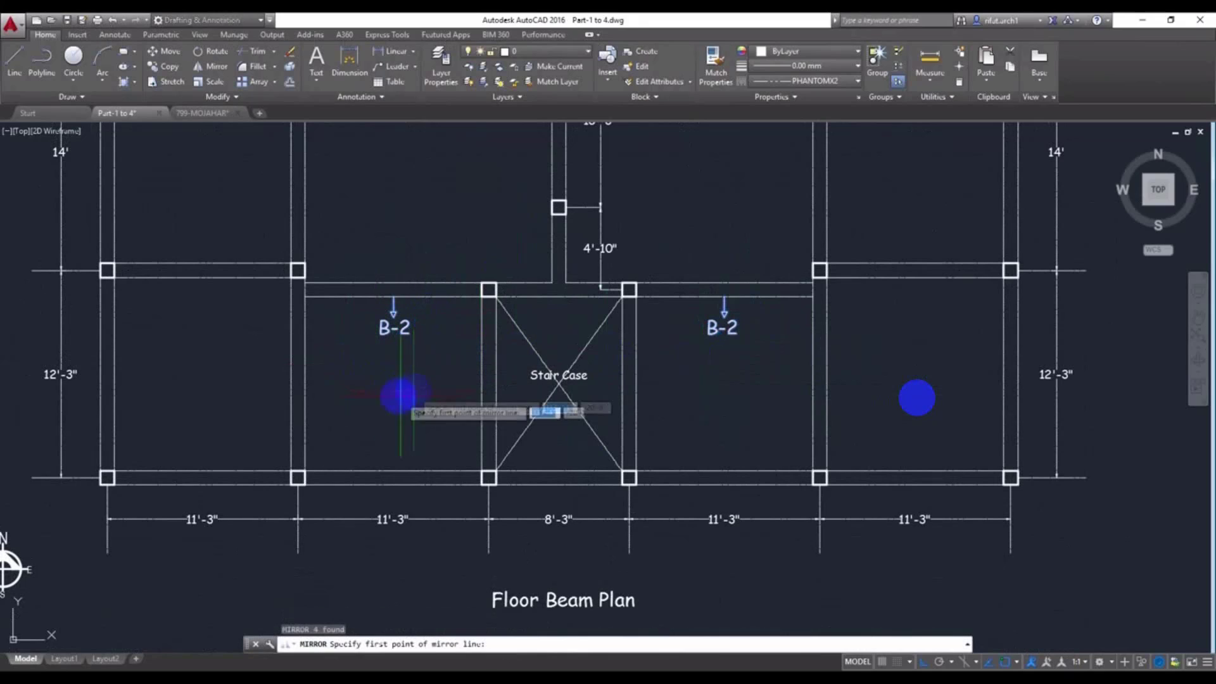
left_click(305, 379)
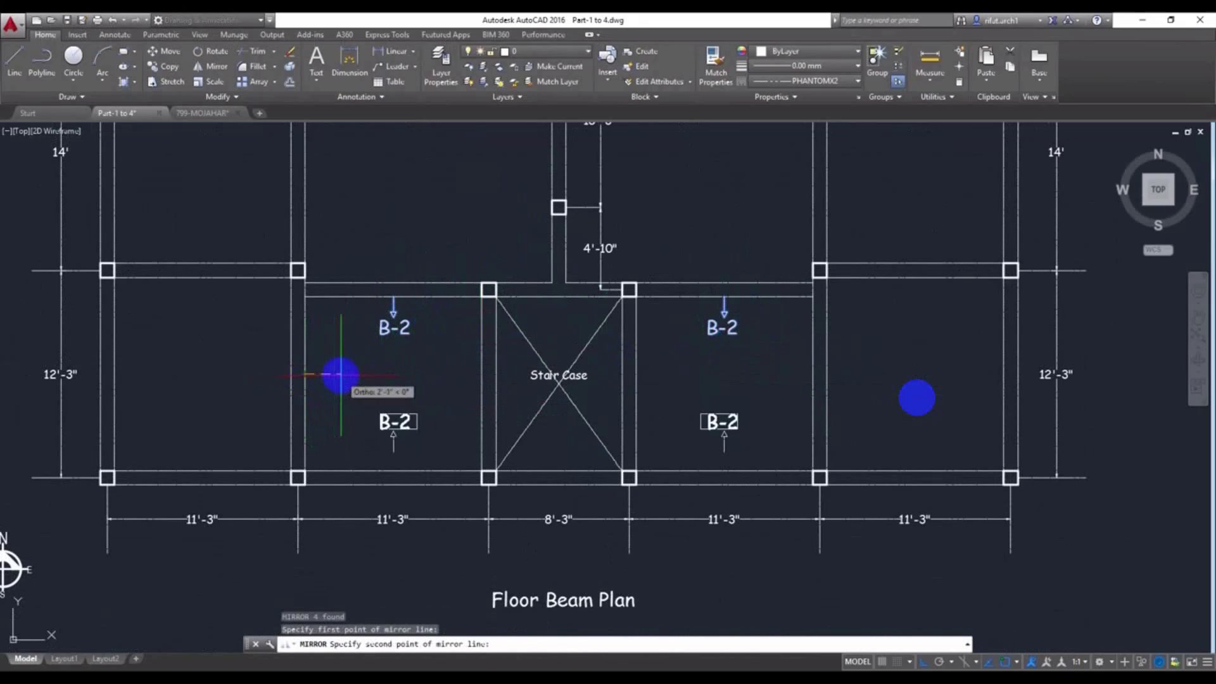
left_click(341, 376)
key("Return")
Move the two mirrored B-2 labels down onto the bottom beam
left_click(758, 403)
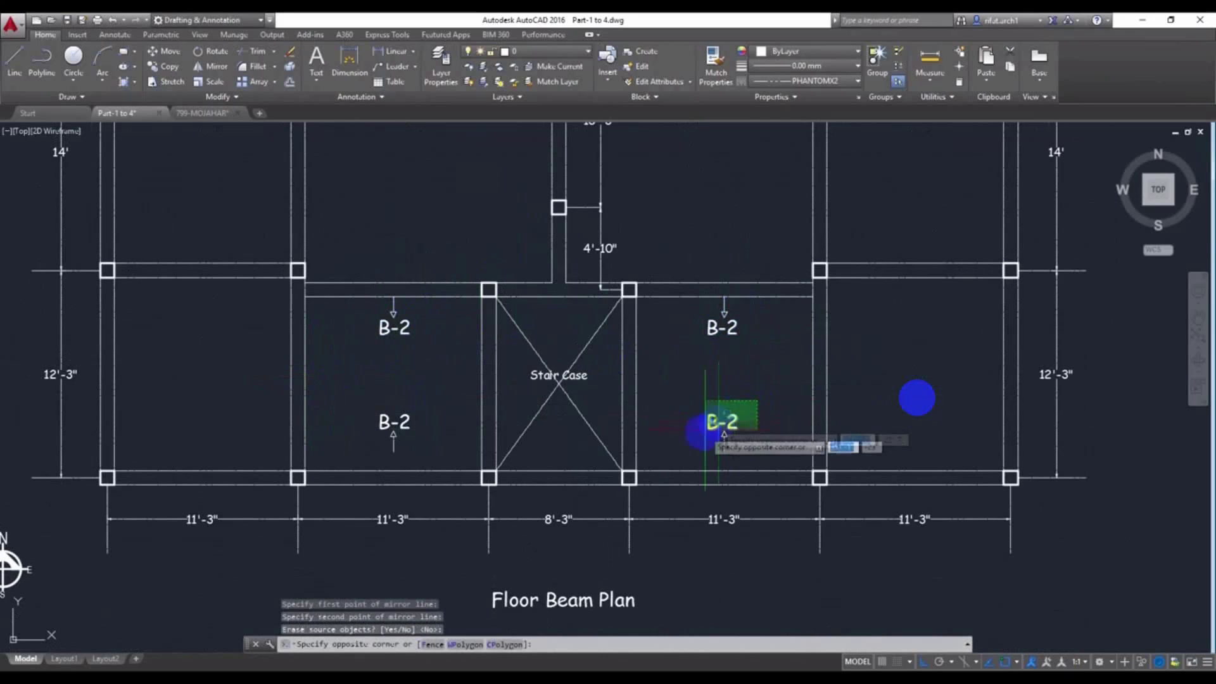
left_click(698, 435)
left_click(413, 399)
left_click(353, 435)
scroll(396, 472, "up", 3)
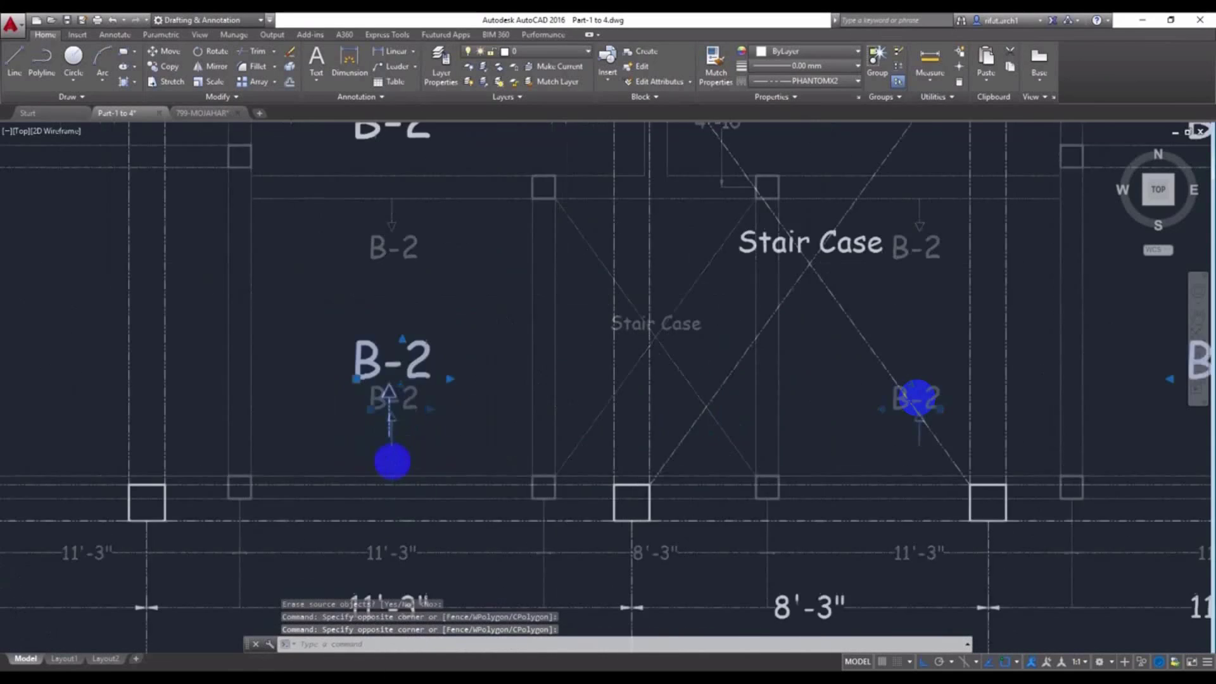
scroll(402, 466, "up", 2)
type("m")
key("Return")
left_click(385, 423)
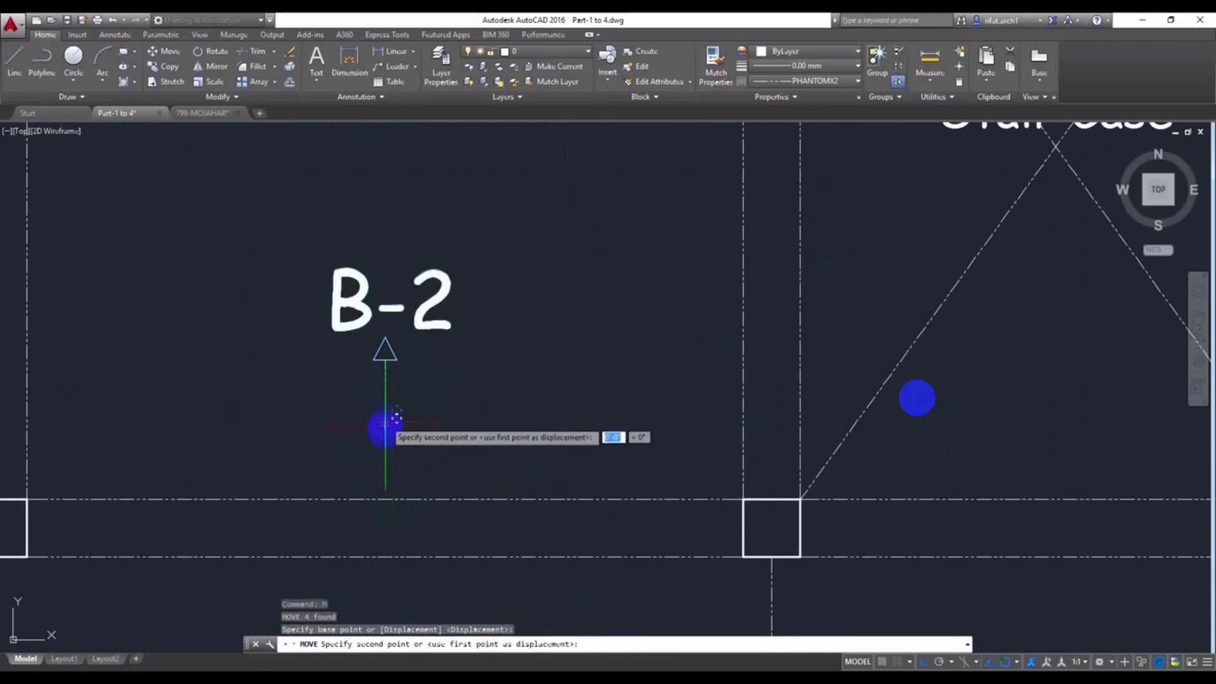
left_click(385, 502)
scroll(386, 502, "down", 5)
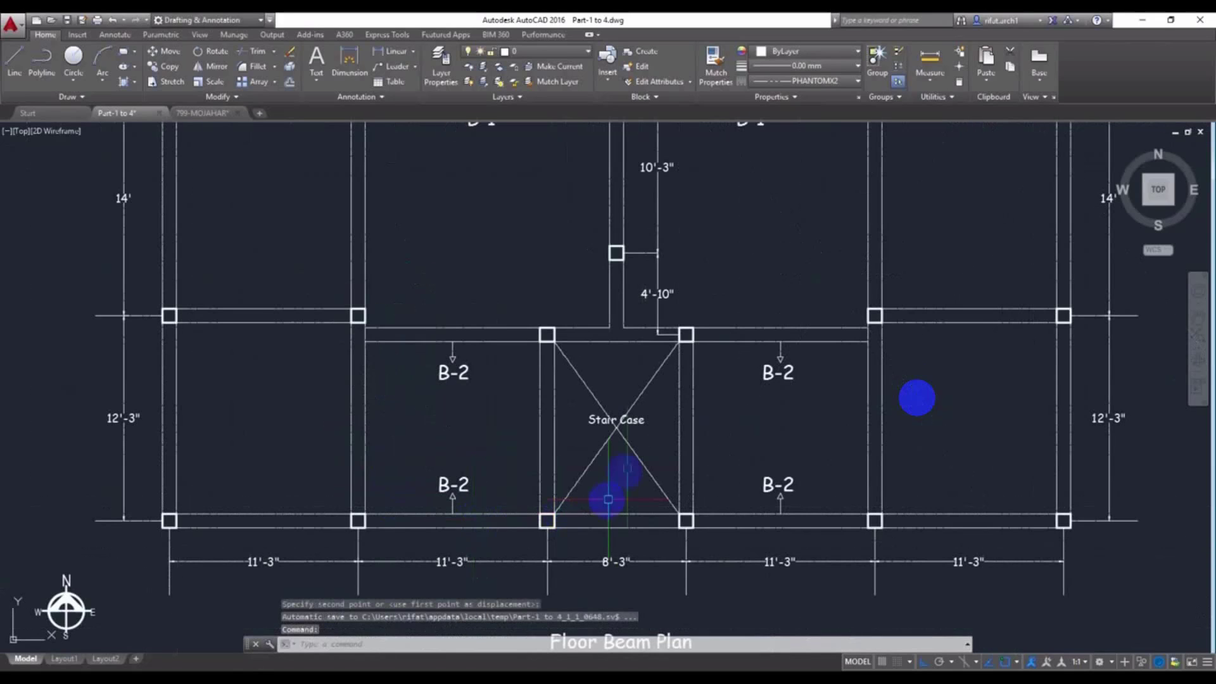
Copy the upper-left B-2 label onto the beam above the staircase
mouse_move(706, 389)
middle_mouse_down()
mouse_move(671, 494)
mouse_move(685, 416)
mouse_move(659, 357)
middle_mouse_up()
middle_click_drag(879, 322, 859, 353)
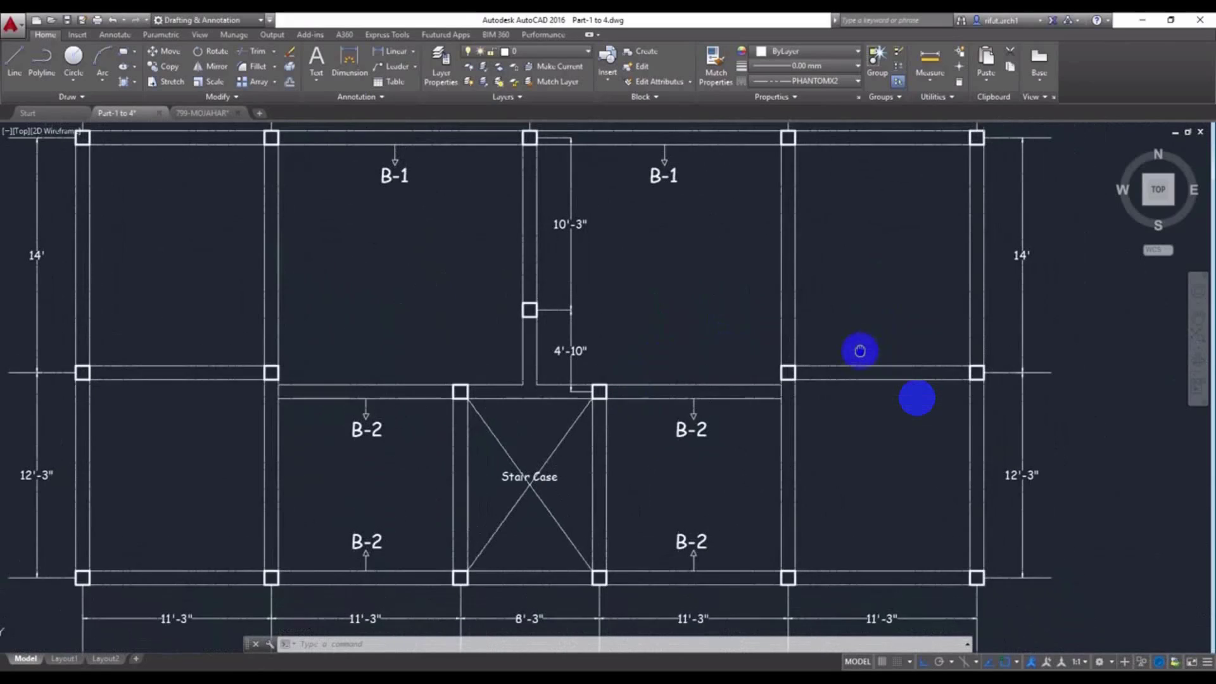
middle_click_drag(630, 437, 660, 424)
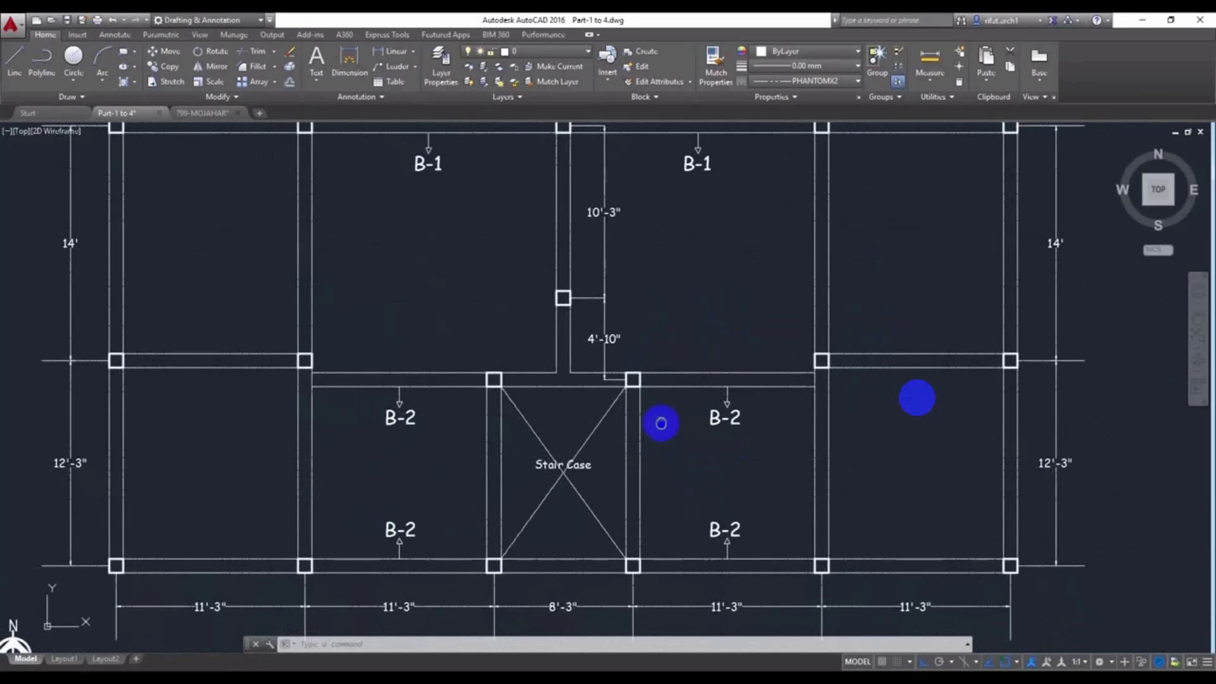
mouse_move(446, 340)
middle_mouse_down()
mouse_move(503, 403)
mouse_move(420, 336)
middle_mouse_up()
scroll(486, 321, "up", 1)
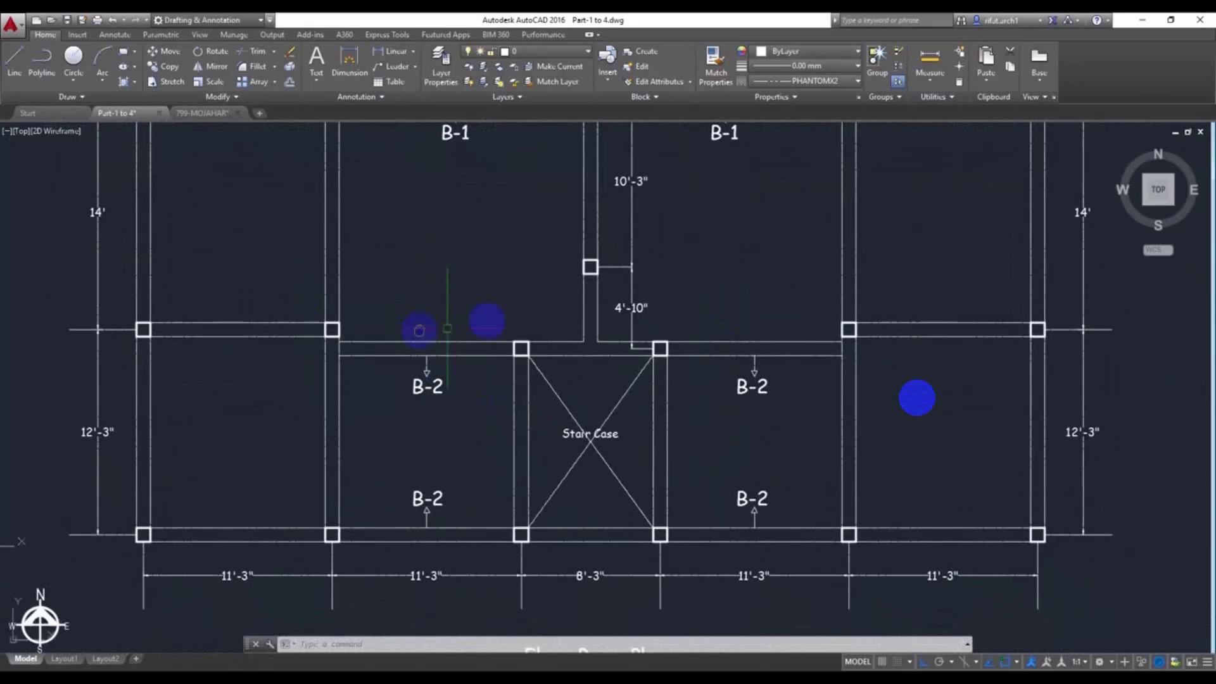
scroll(545, 299, "up", 4)
left_click(185, 562)
type("co")
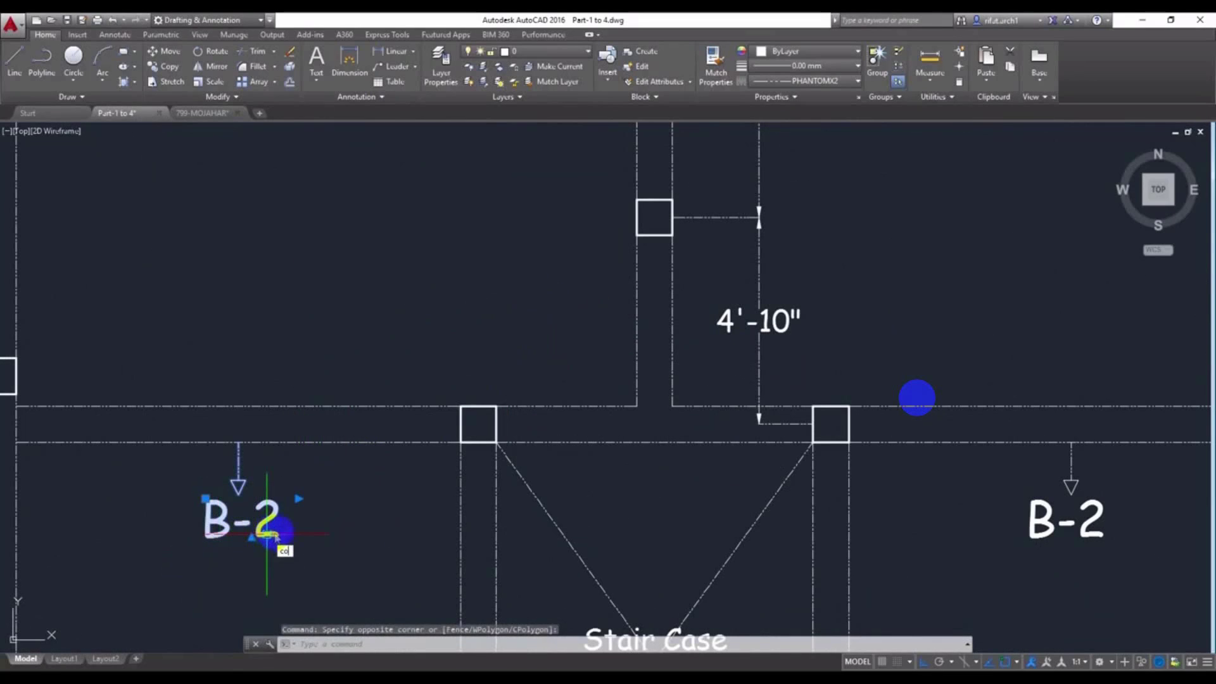
key("Return")
left_click(238, 442)
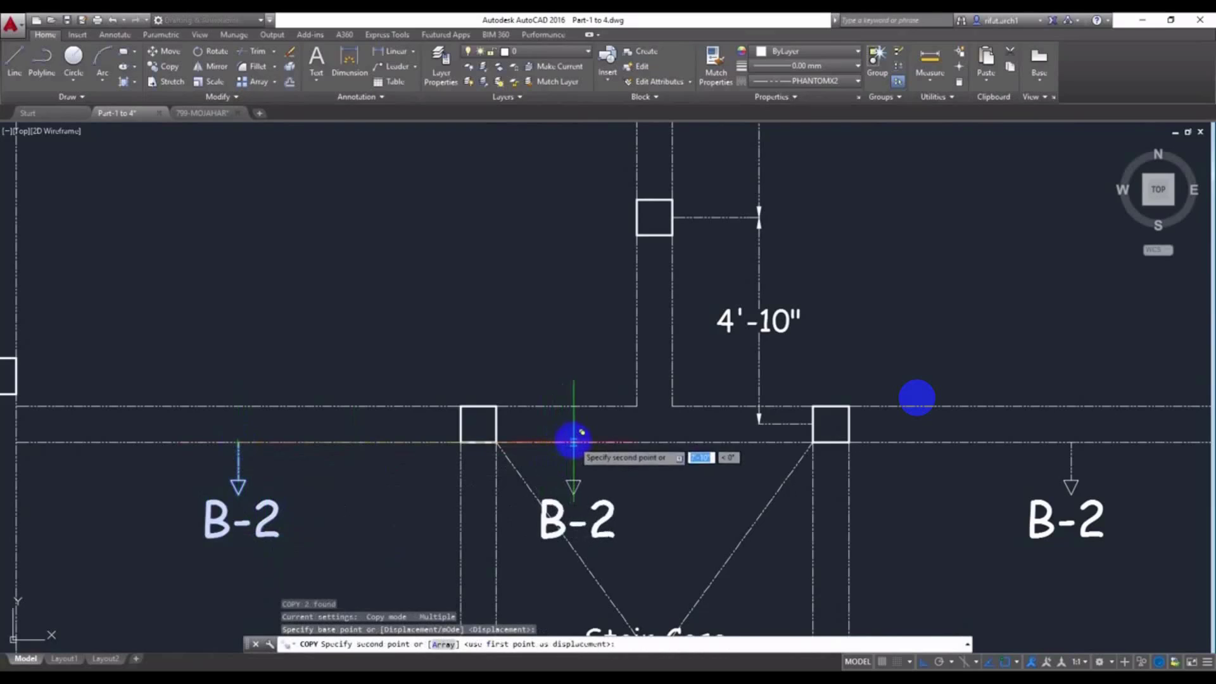
left_click(564, 407)
key("Escape")
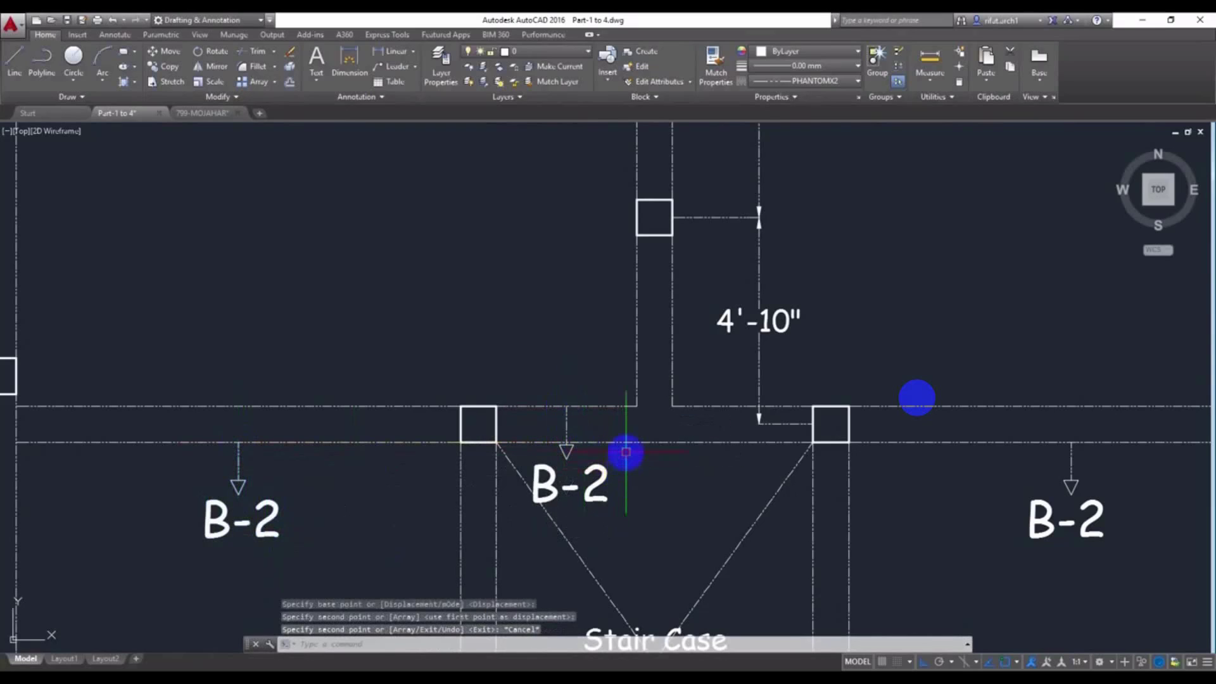
Mirror the copied B-2 label upward about the stair-top beam, keeping the lower copy
left_click(626, 452)
left_click(565, 504)
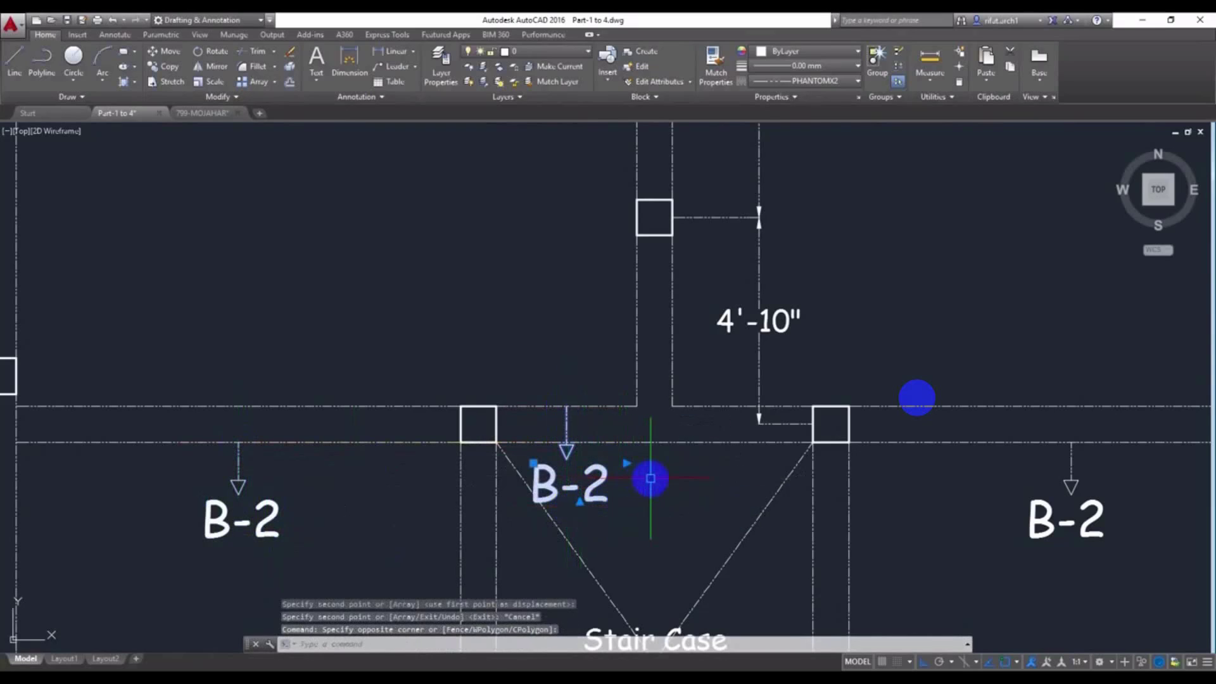
type("mi")
key("Return")
left_click(760, 422)
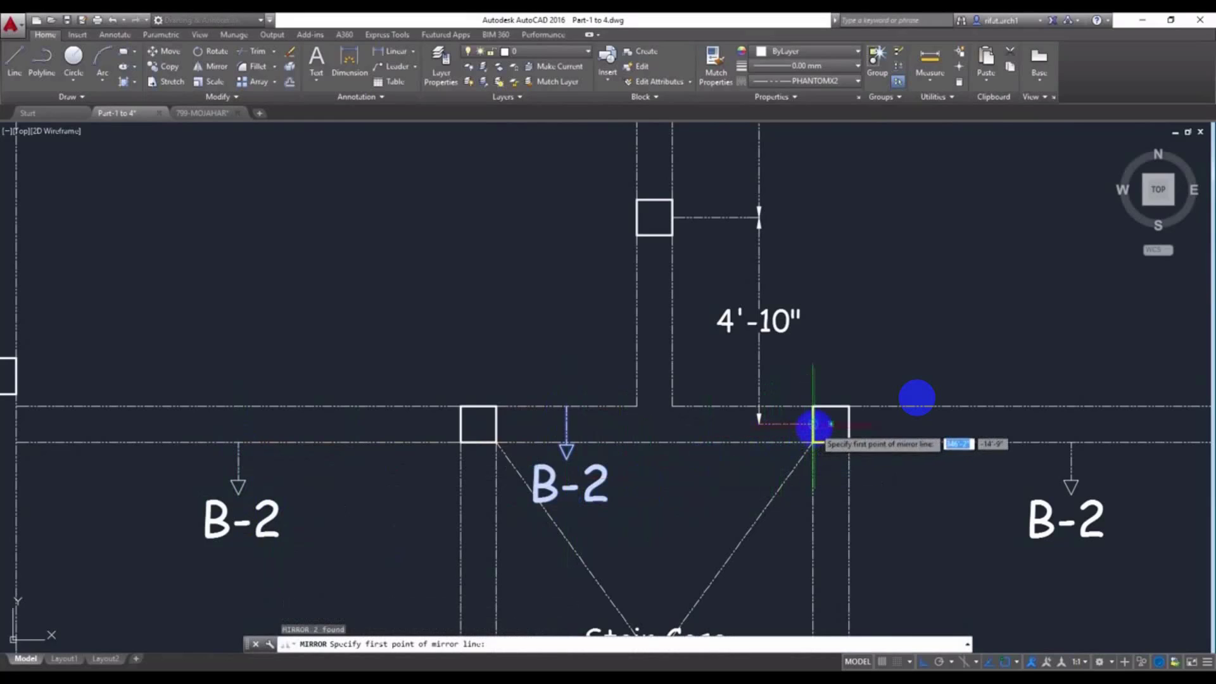
left_click(898, 420)
key("Return")
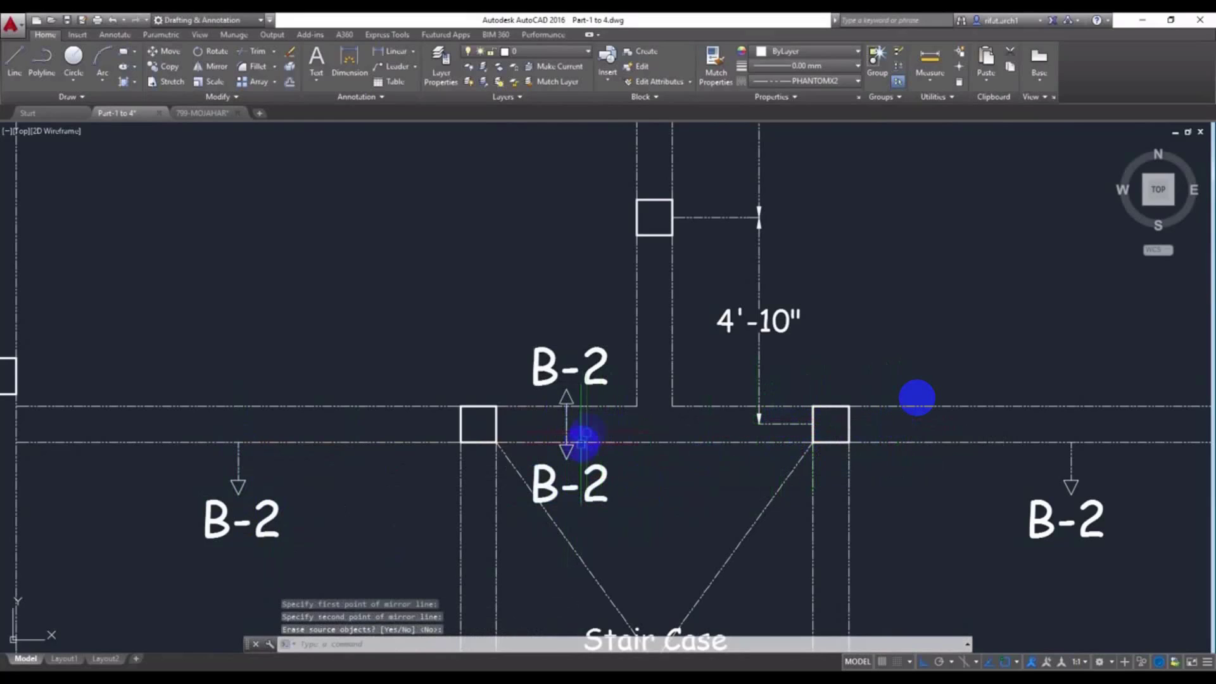
left_click(633, 470)
Delete the downward-pointing duplicate B-2 label
left_click(585, 557)
key("Delete")
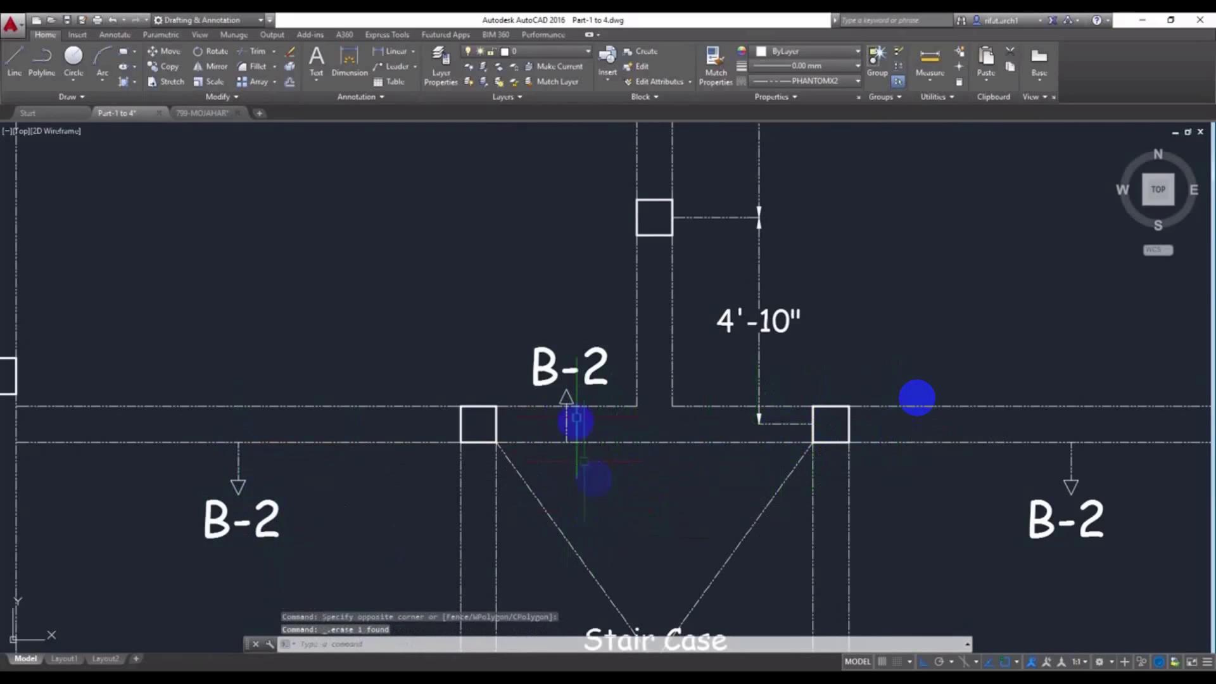
middle_click_drag(581, 401, 575, 420)
scroll(566, 394, "up", 2)
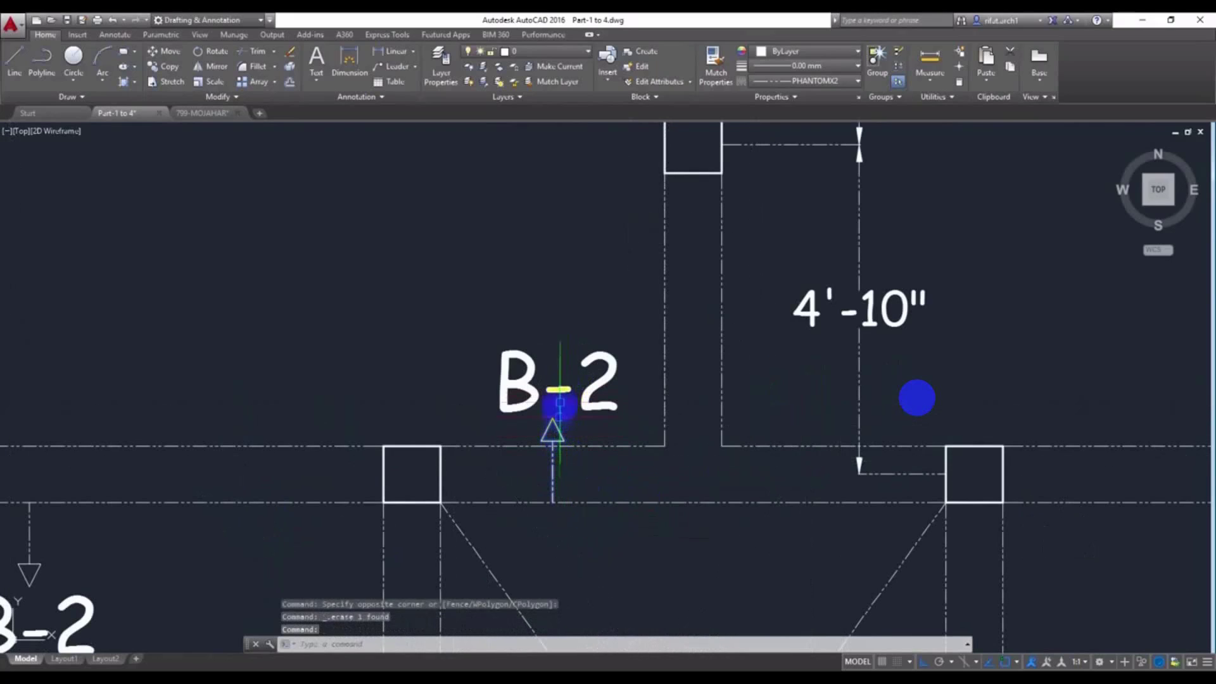
Move the stair-top label slightly higher above the beam
left_click(559, 391)
type("m")
key("Return")
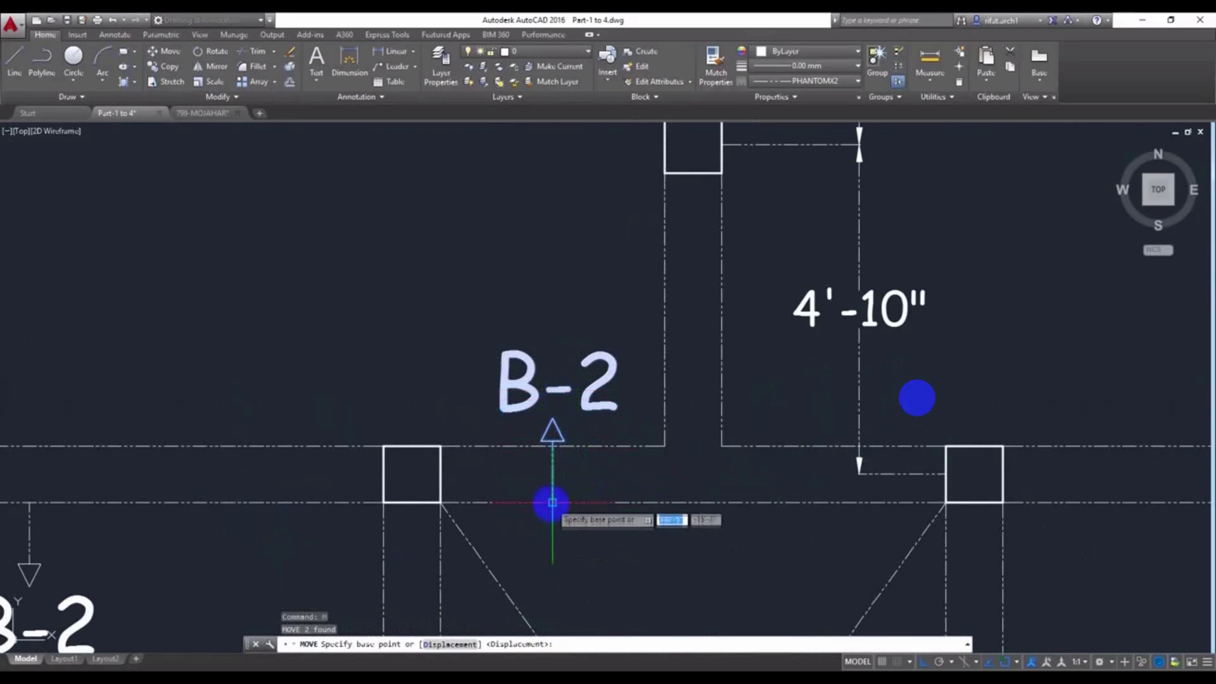
left_click(552, 503)
left_click(552, 450)
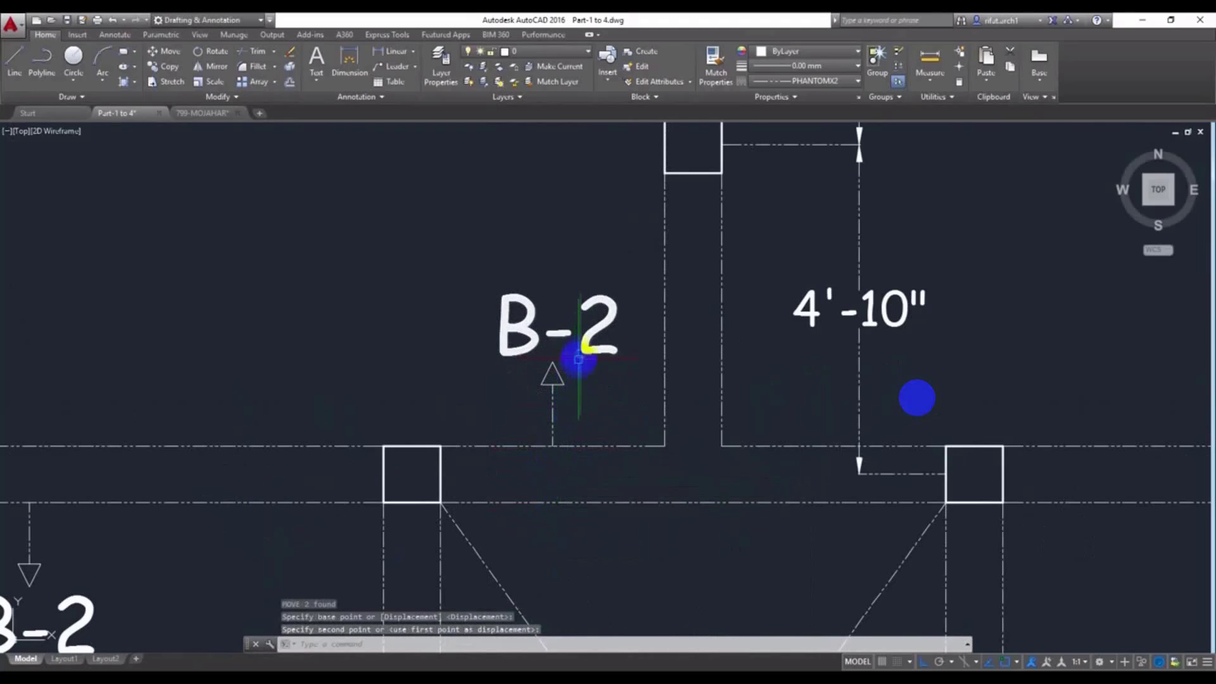
Change the label text from B-2 to B-3 and save the drawing
double_click(599, 331)
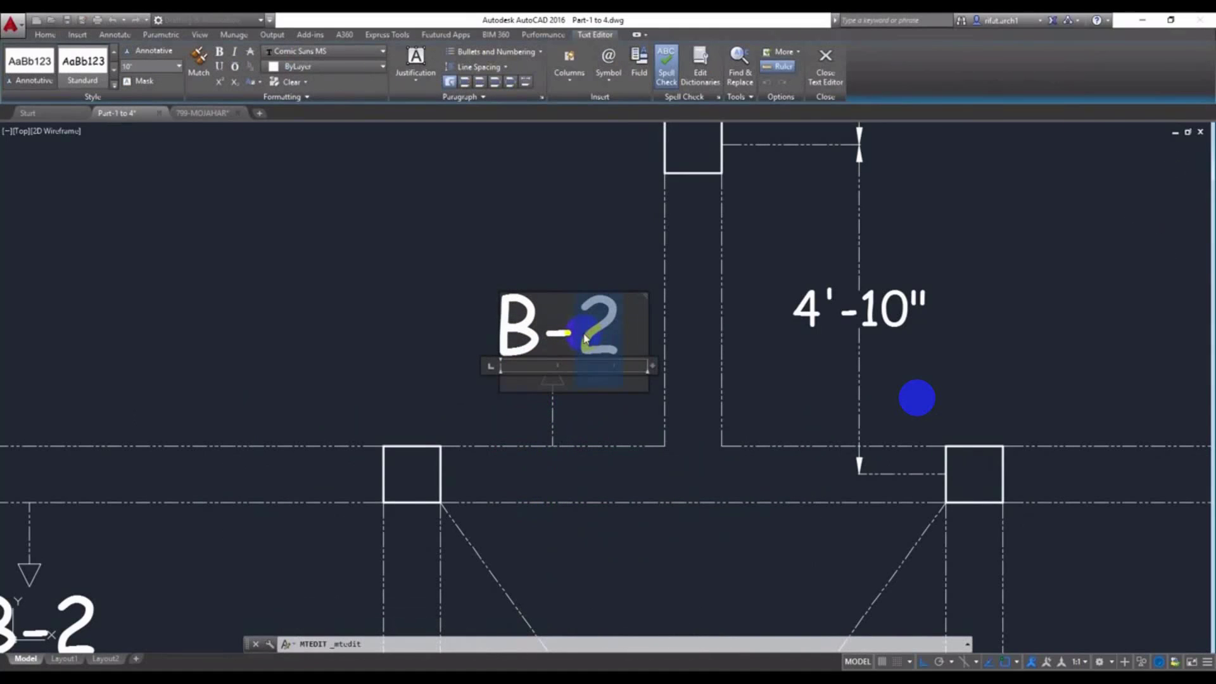
type("3")
left_click(598, 416)
scroll(553, 415, "down", 3)
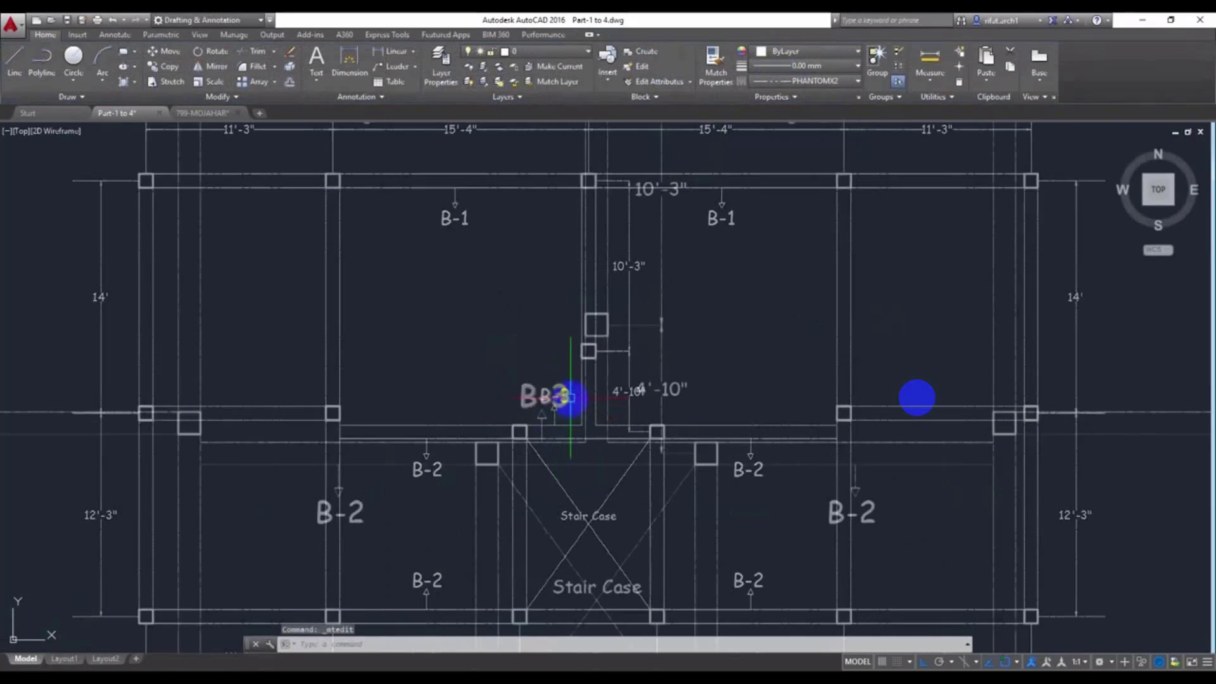
scroll(570, 399, "up", 1)
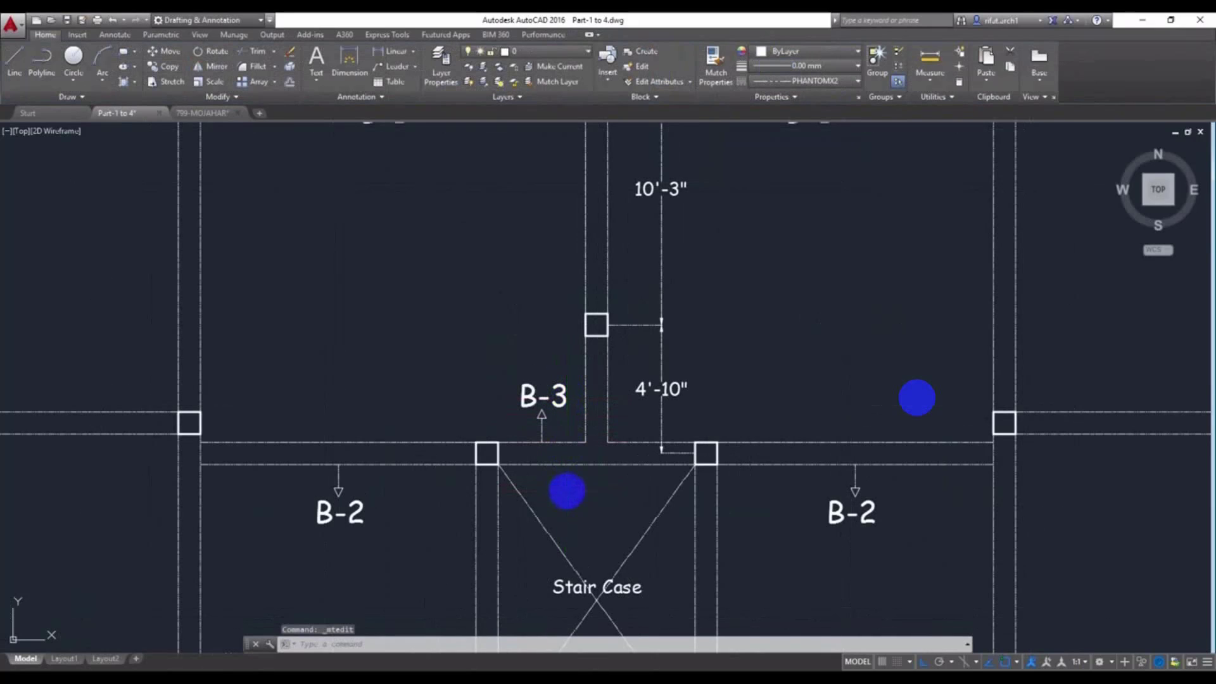
scroll(475, 472, "down", 3)
key("ctrl+s")
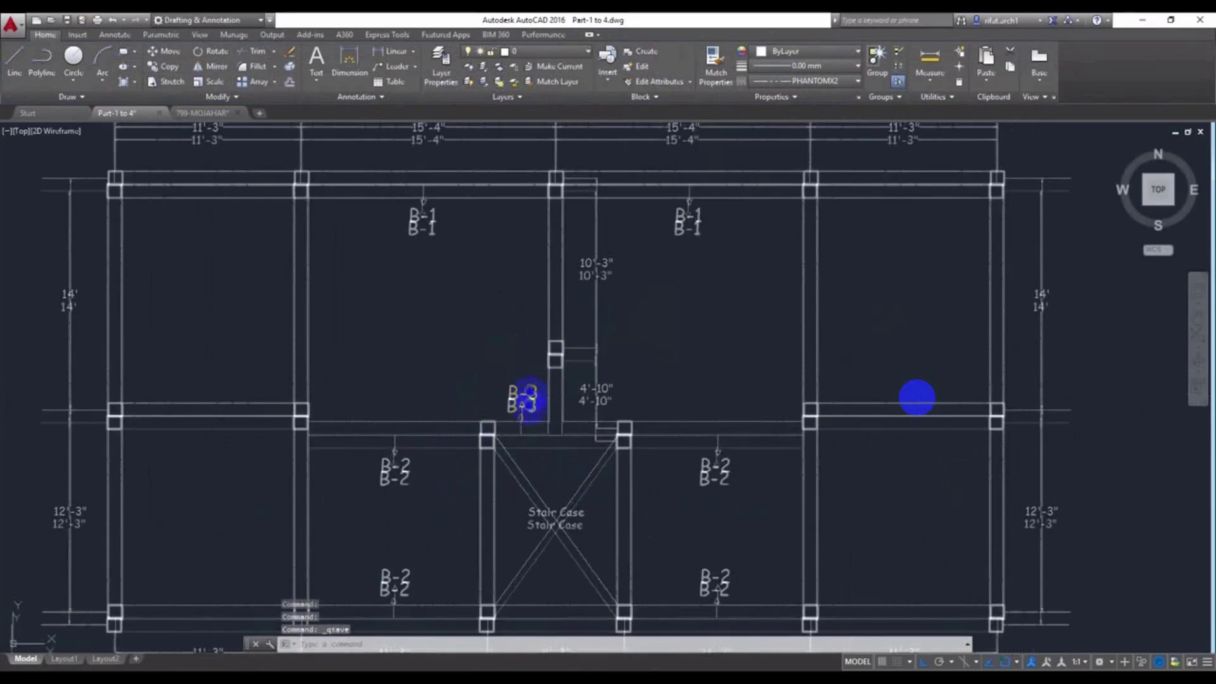
middle_click_drag(528, 399, 531, 412)
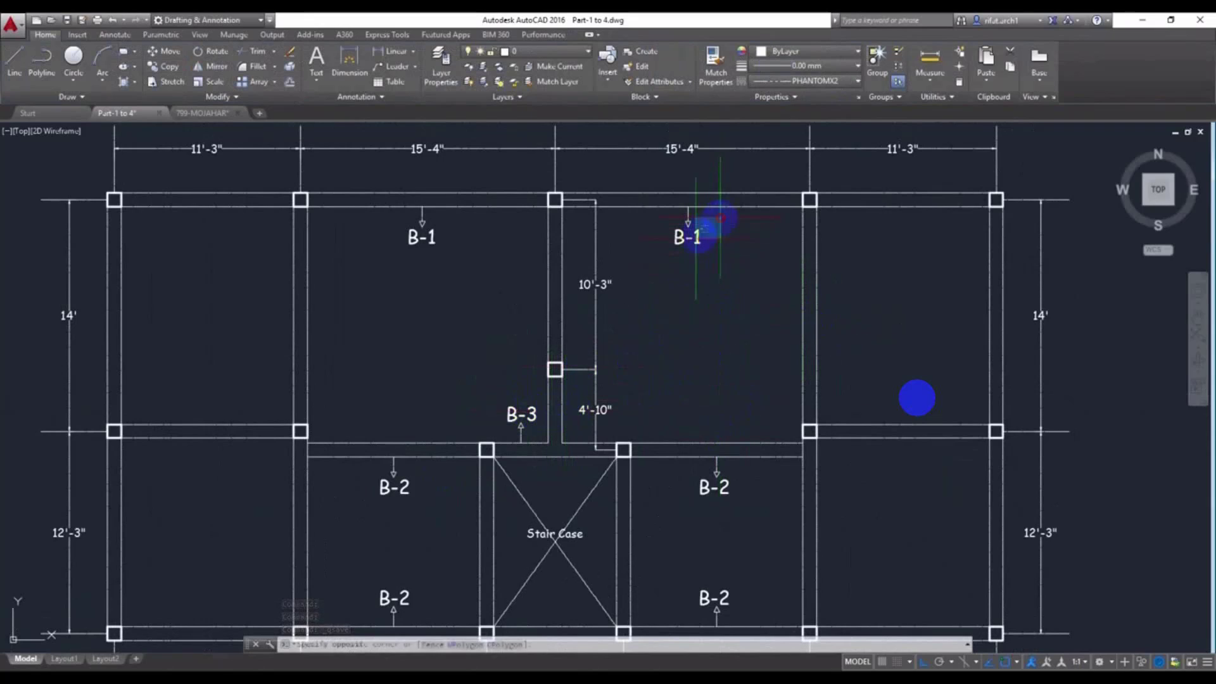
Copy the right-bay B-1 label to the right and move it lower in the bay
left_click(669, 279)
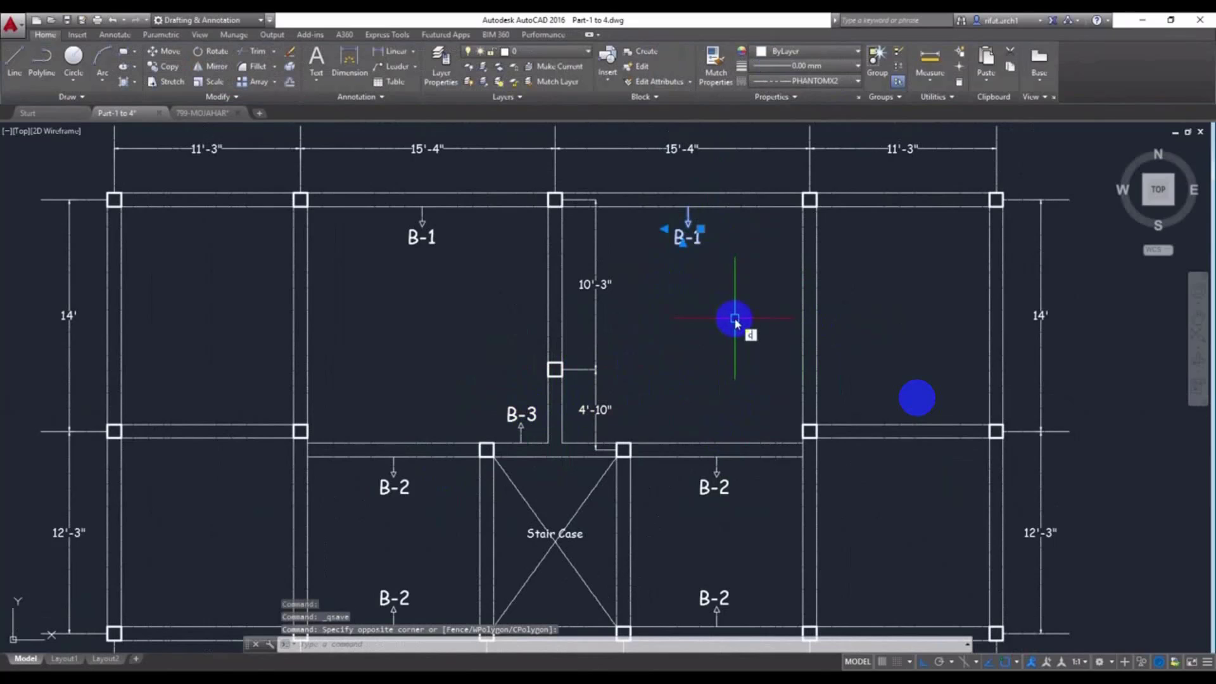
type("o")
key("Return")
left_click(684, 343)
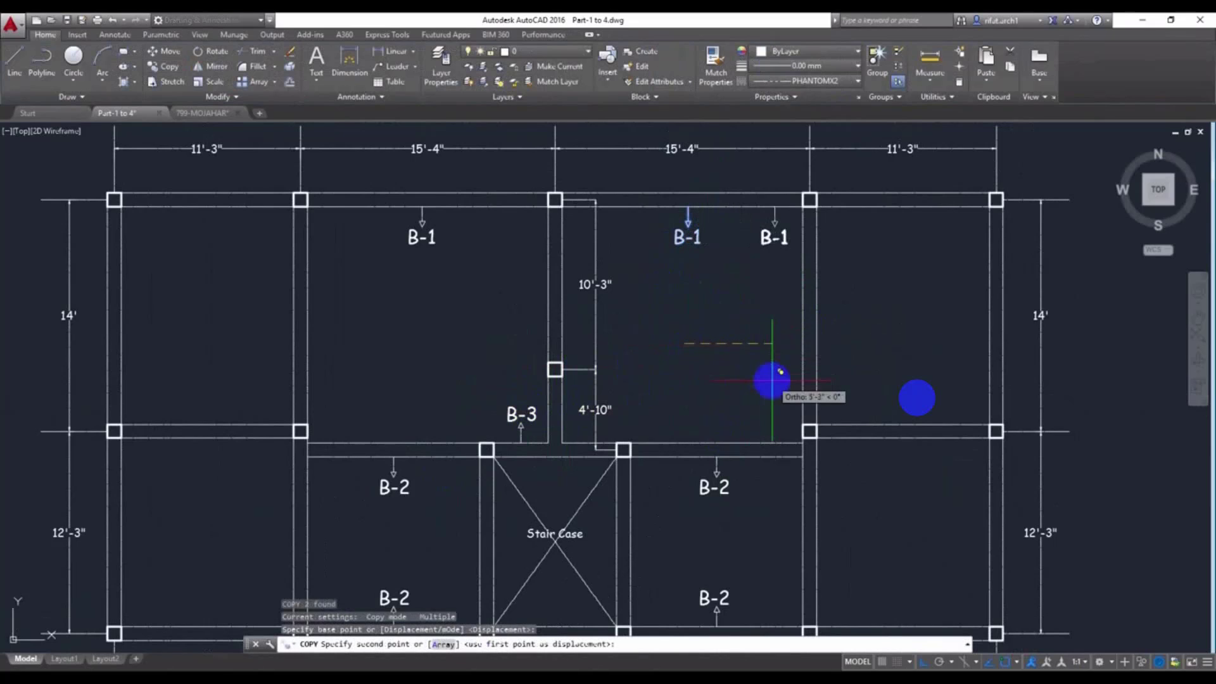
left_click(773, 378)
key("Return")
left_click(757, 289)
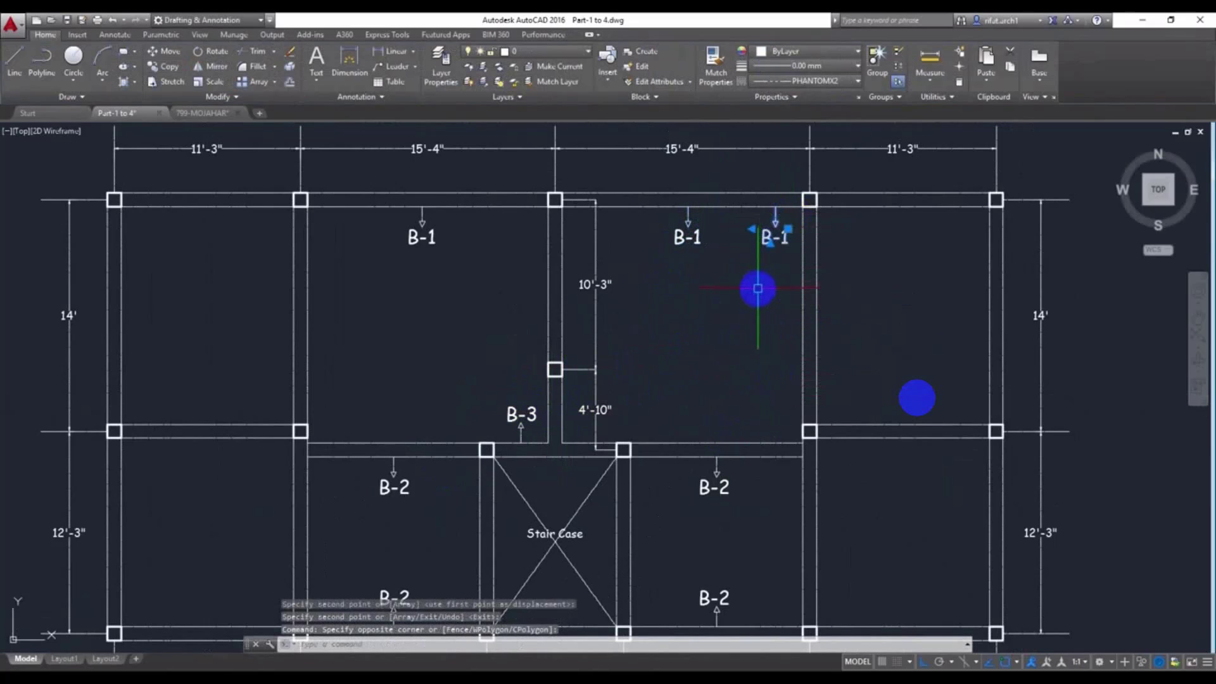
type("m")
key("Return")
left_click(891, 238)
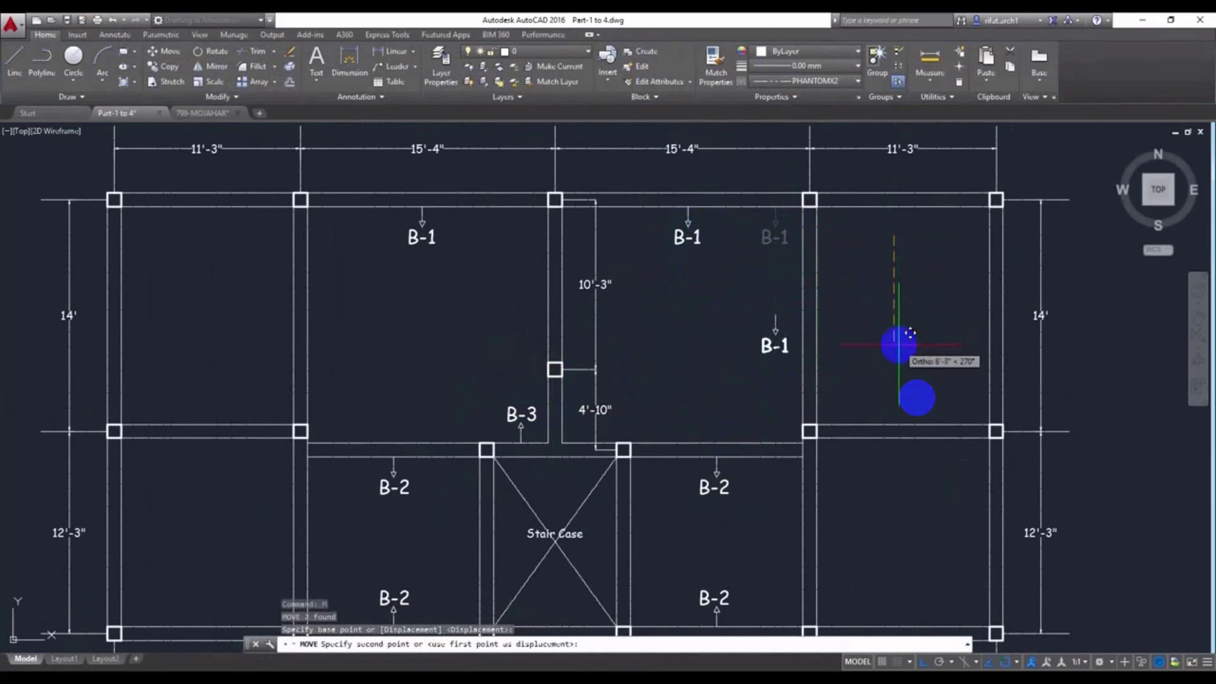
left_click(900, 326)
key("Return")
key("Escape")
Rotate the copied label 90° and remove its text, leaving a sideways arrow
scroll(783, 319, "up", 4)
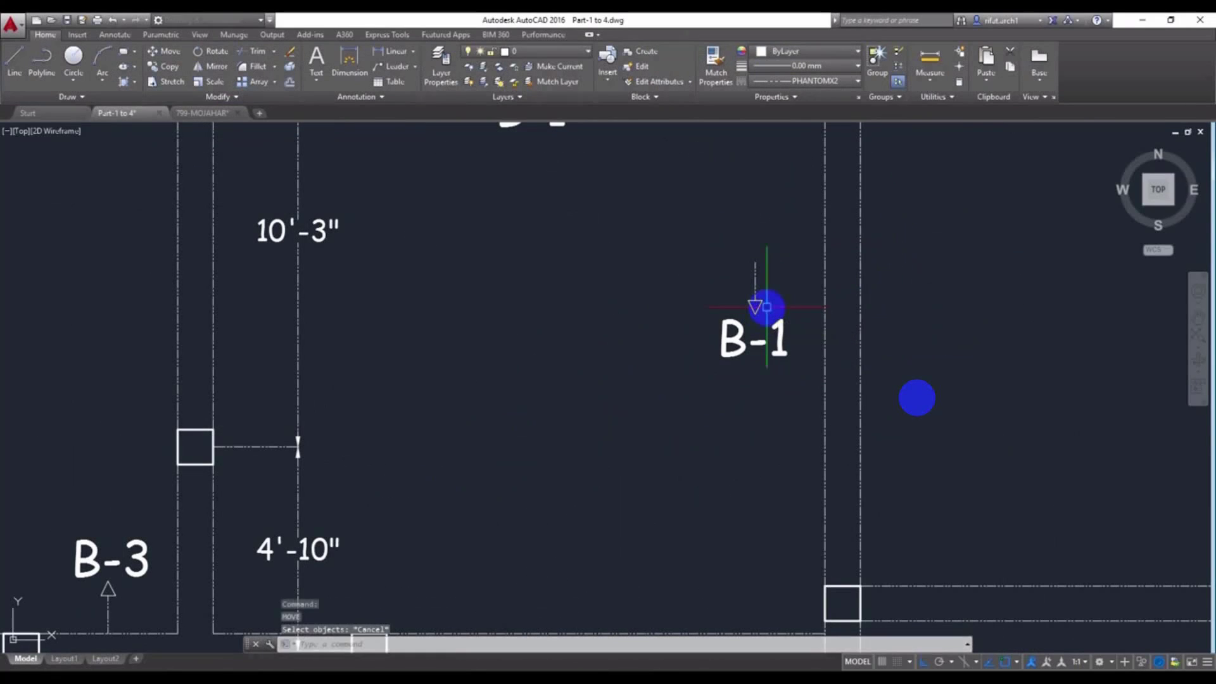
left_click(772, 261)
left_click(727, 401)
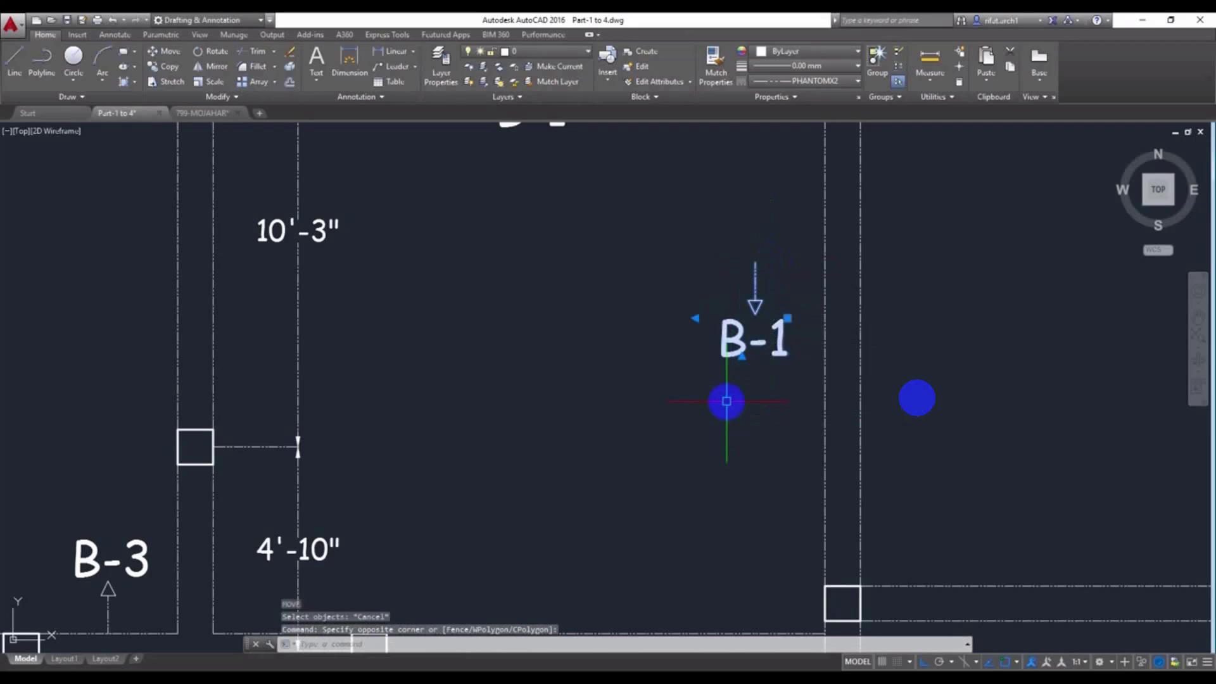
type("ro")
key("Return")
left_click(643, 292)
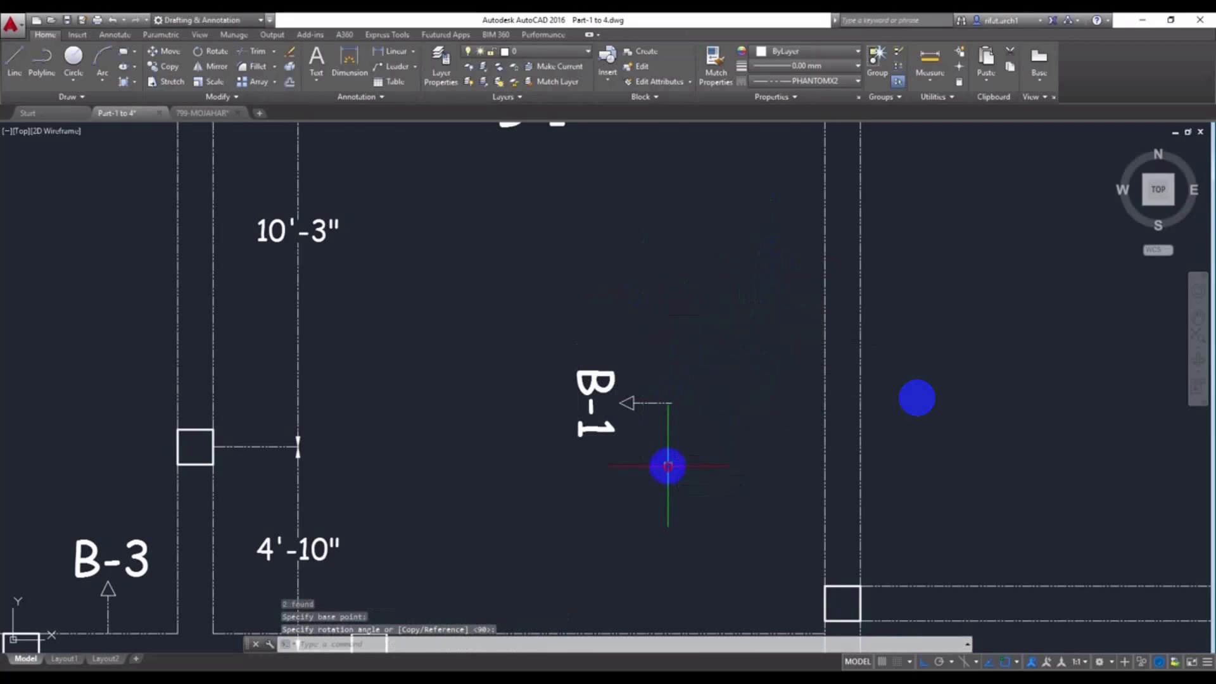
left_click(596, 380)
double_click(600, 384)
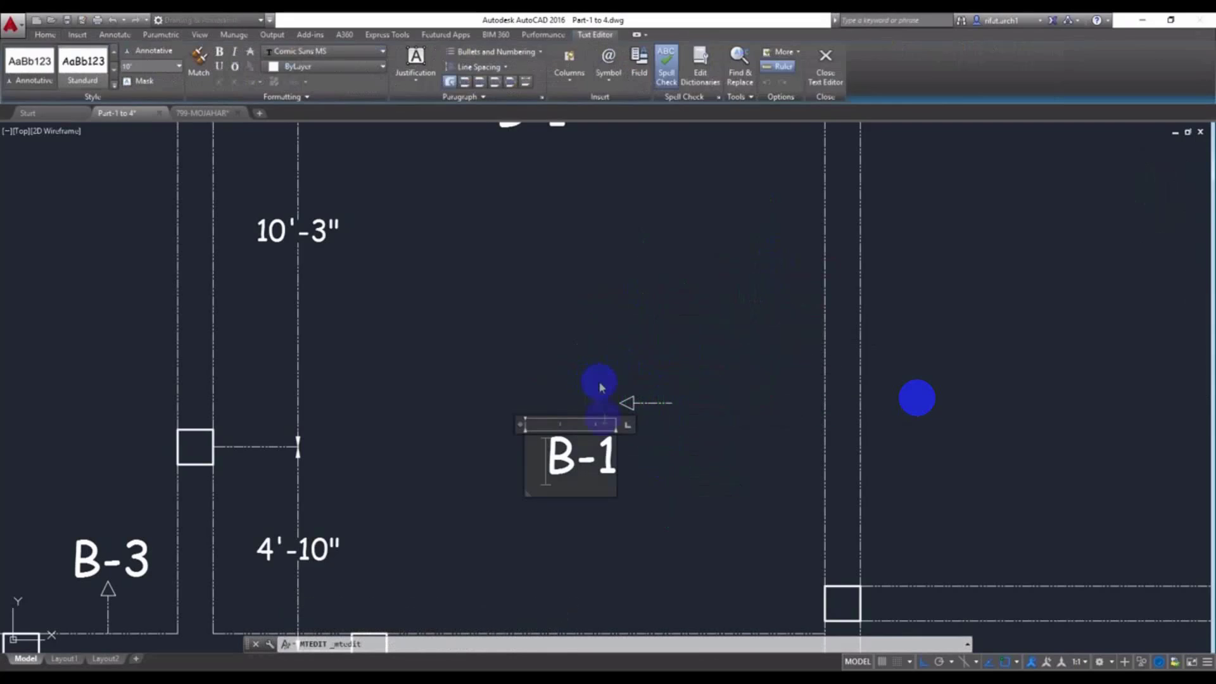
left_click(652, 447)
left_click(603, 371)
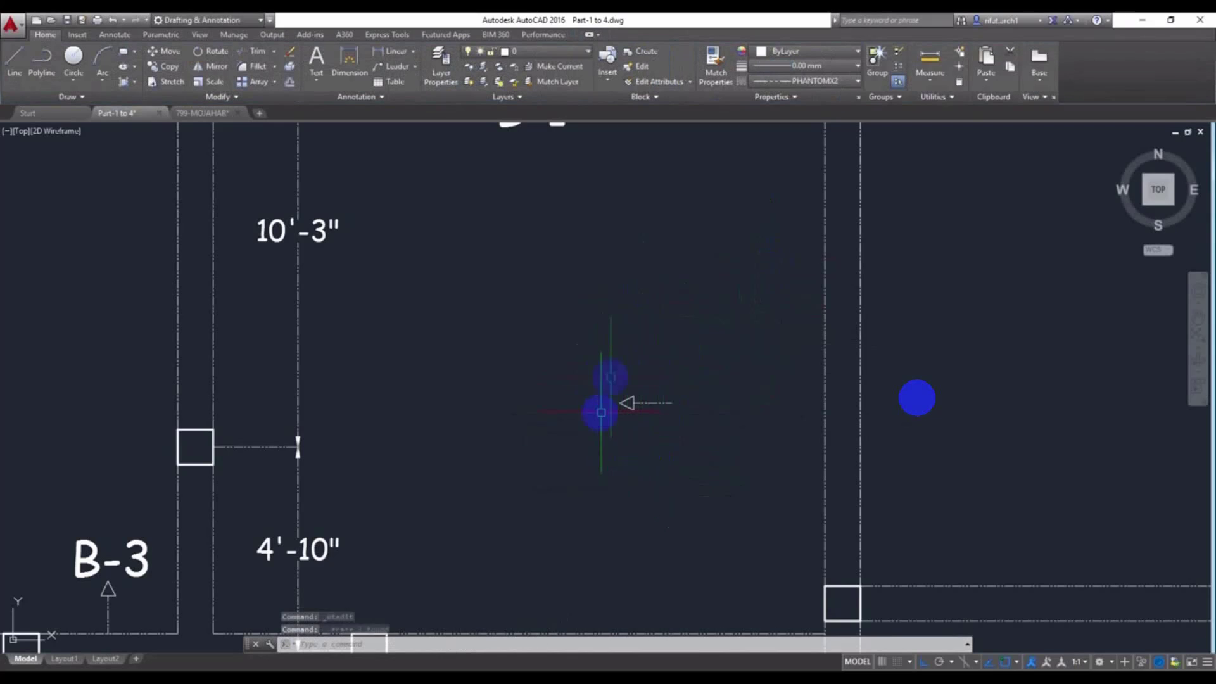
Copy the top B-1 label down and move it beside the left-pointing arrow
middle_click_drag(601, 412, 590, 472)
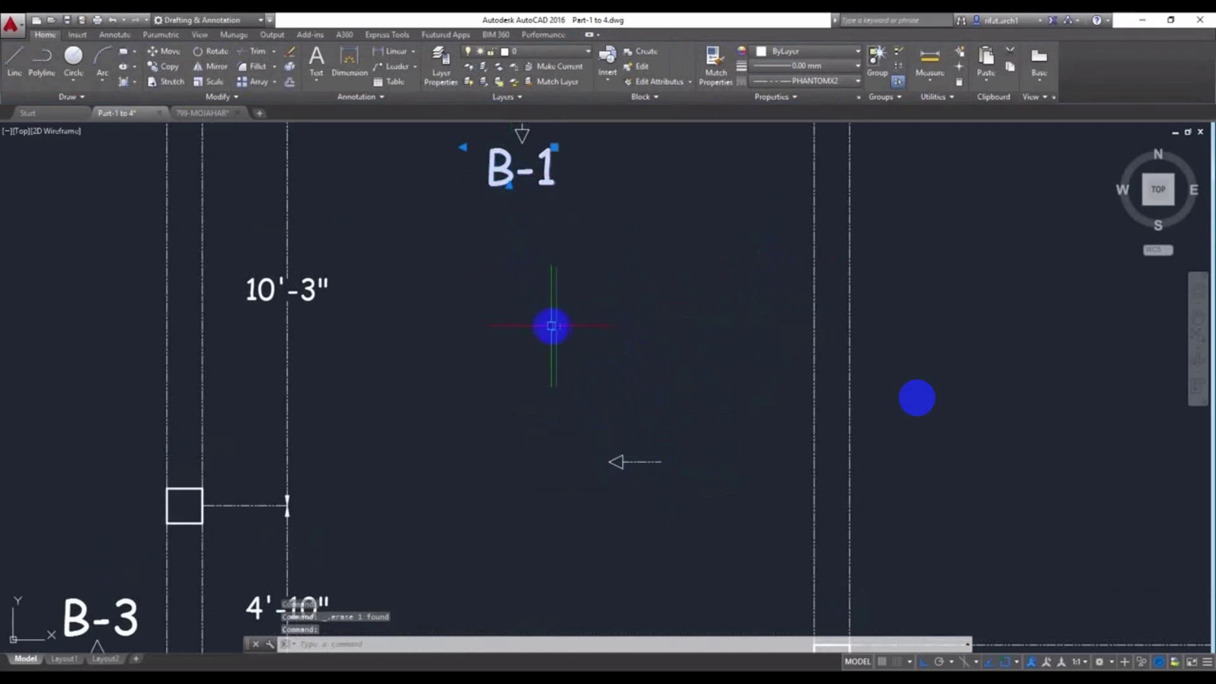
type("co")
key("Return")
left_click(631, 227)
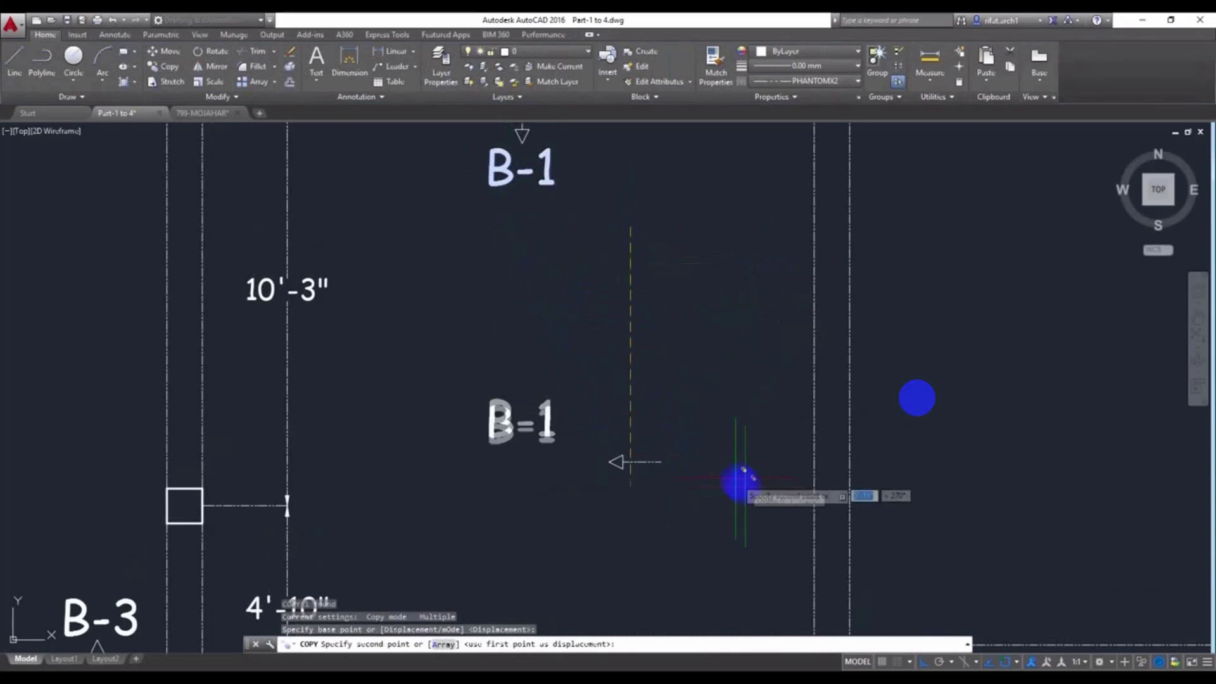
key("Return")
left_click(505, 498)
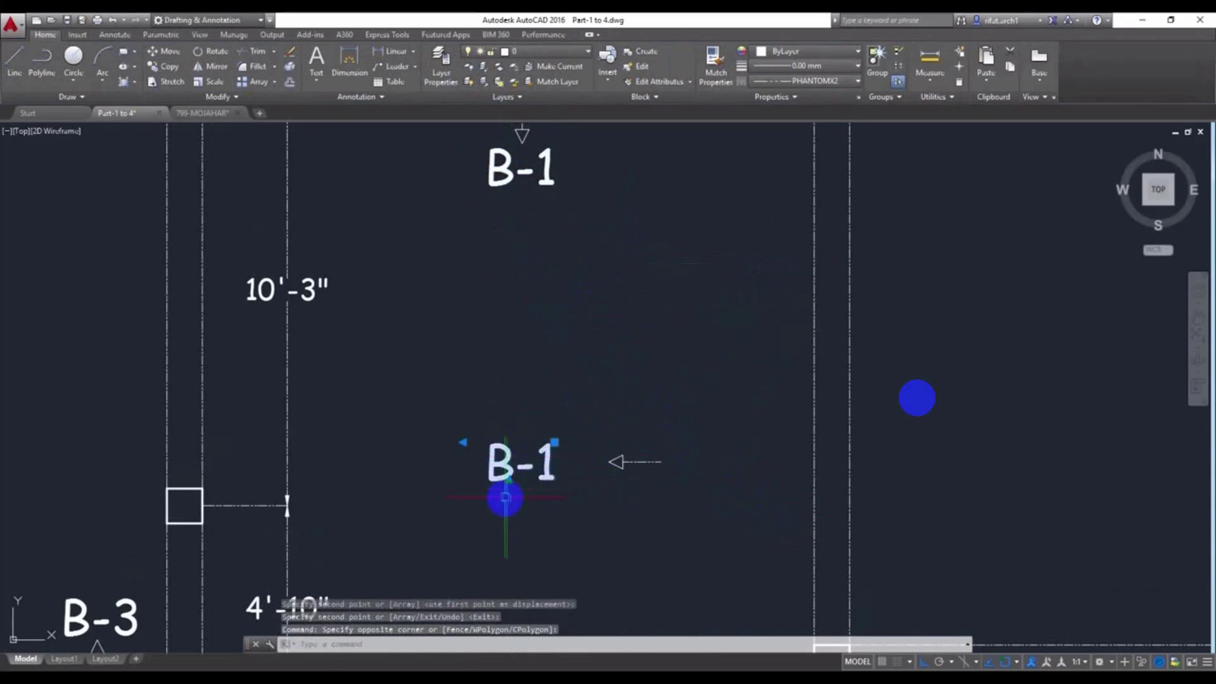
type("m")
key("Return")
left_click(505, 524)
left_click(553, 526)
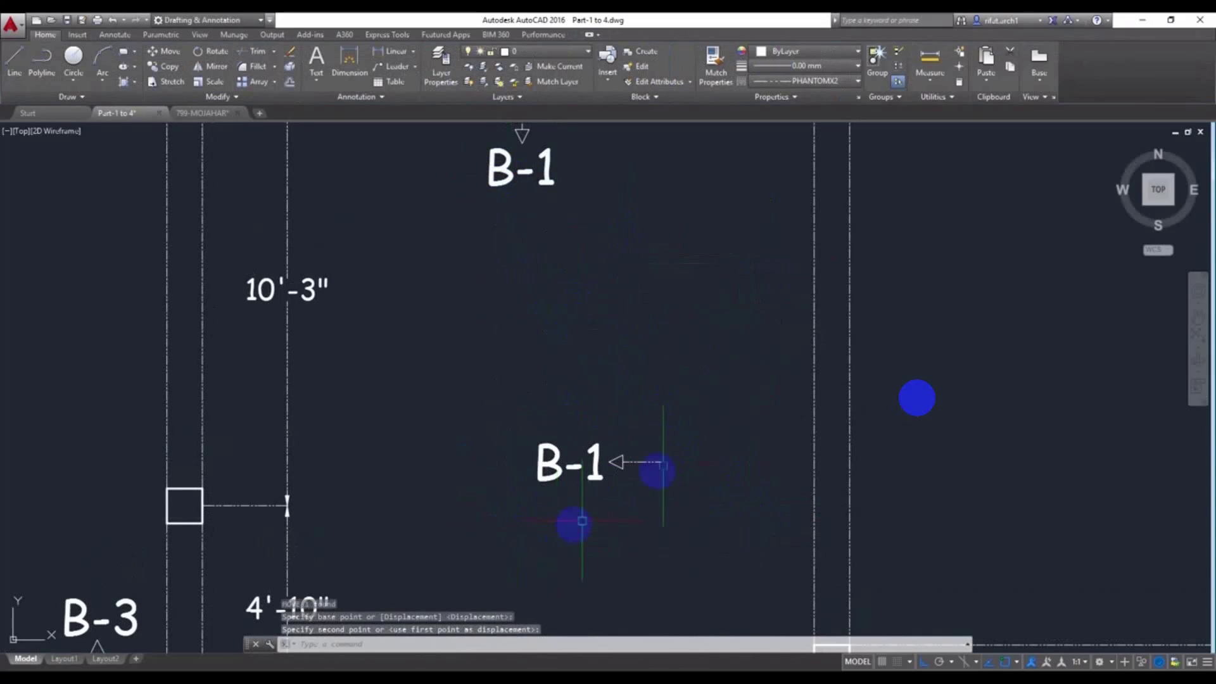
key("Escape")
Reposition the label and arrow beside the vertical beam in the upper-right bay
left_click(567, 462)
type("m")
key("Return")
left_click(569, 518)
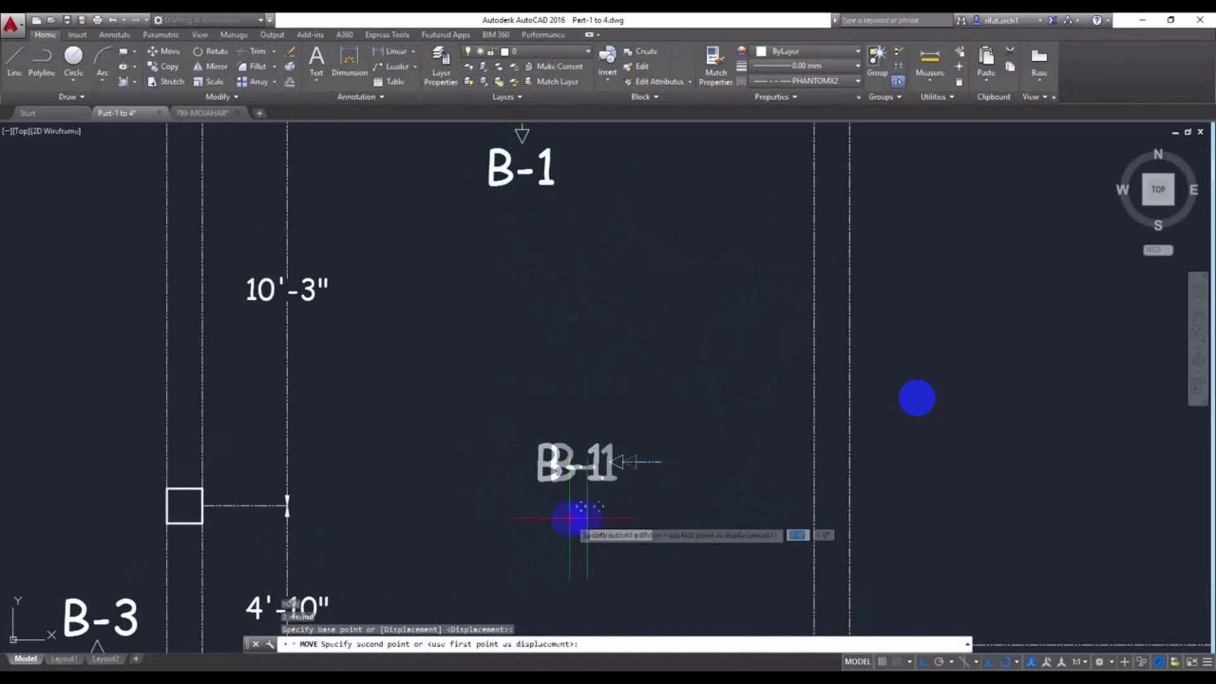
left_click(676, 542)
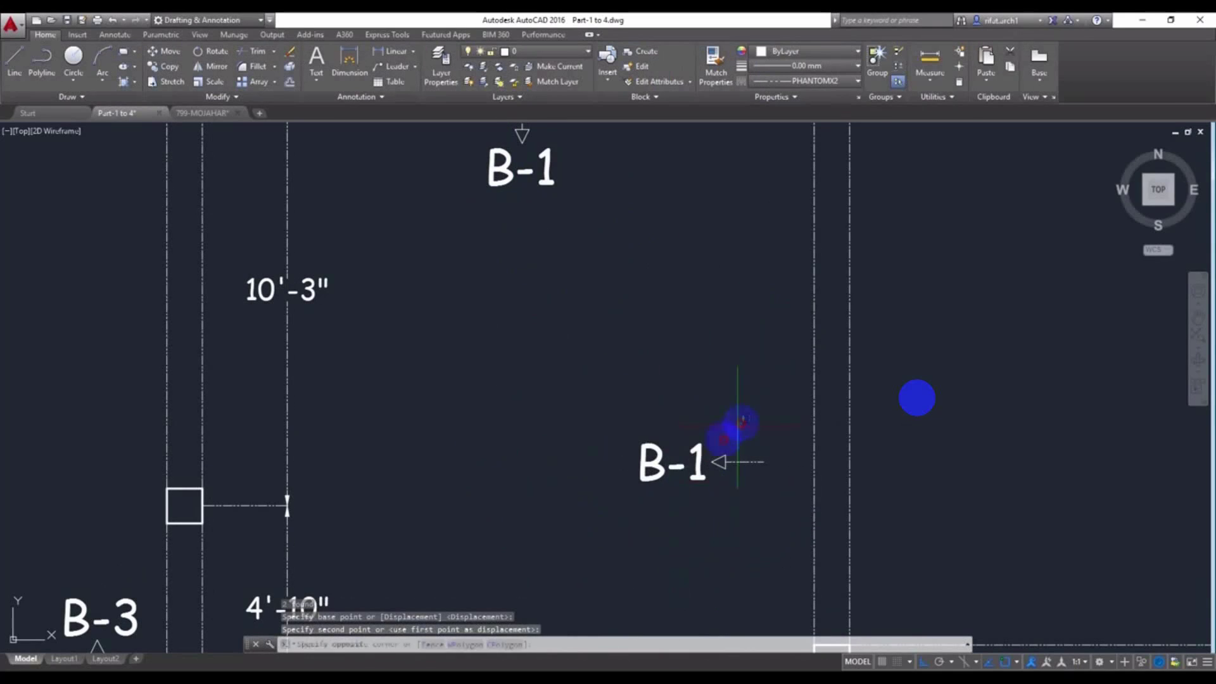
left_click(619, 511)
type("m")
key("Return")
left_click(766, 462)
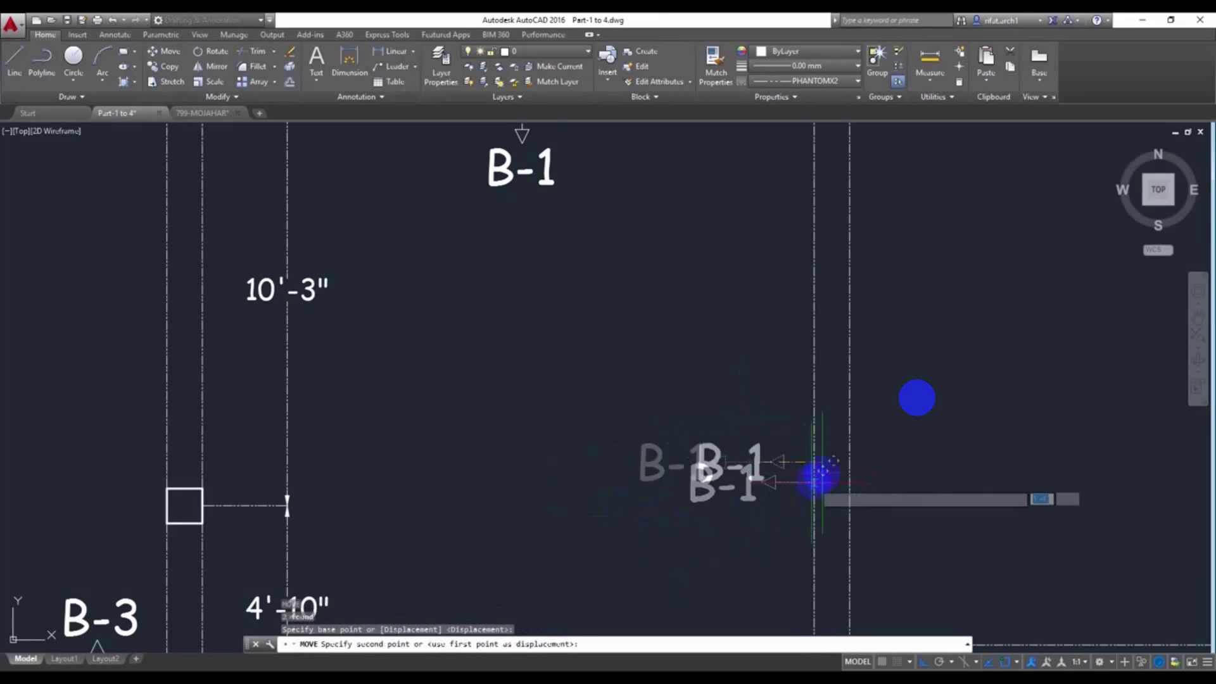
left_click(813, 465)
Edit the label text so it reads B-4
scroll(804, 464, "down", 3)
scroll(735, 462, "down", 2)
scroll(747, 392, "up", 2)
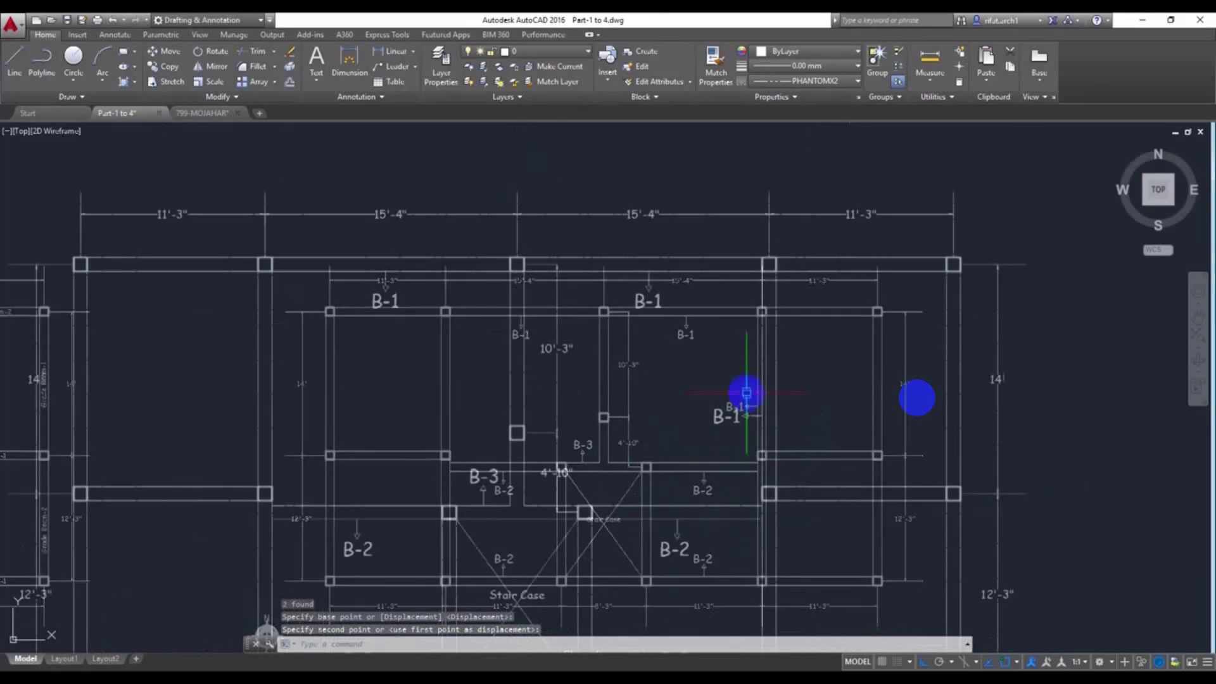
scroll(746, 393, "up", 4)
double_click(710, 453)
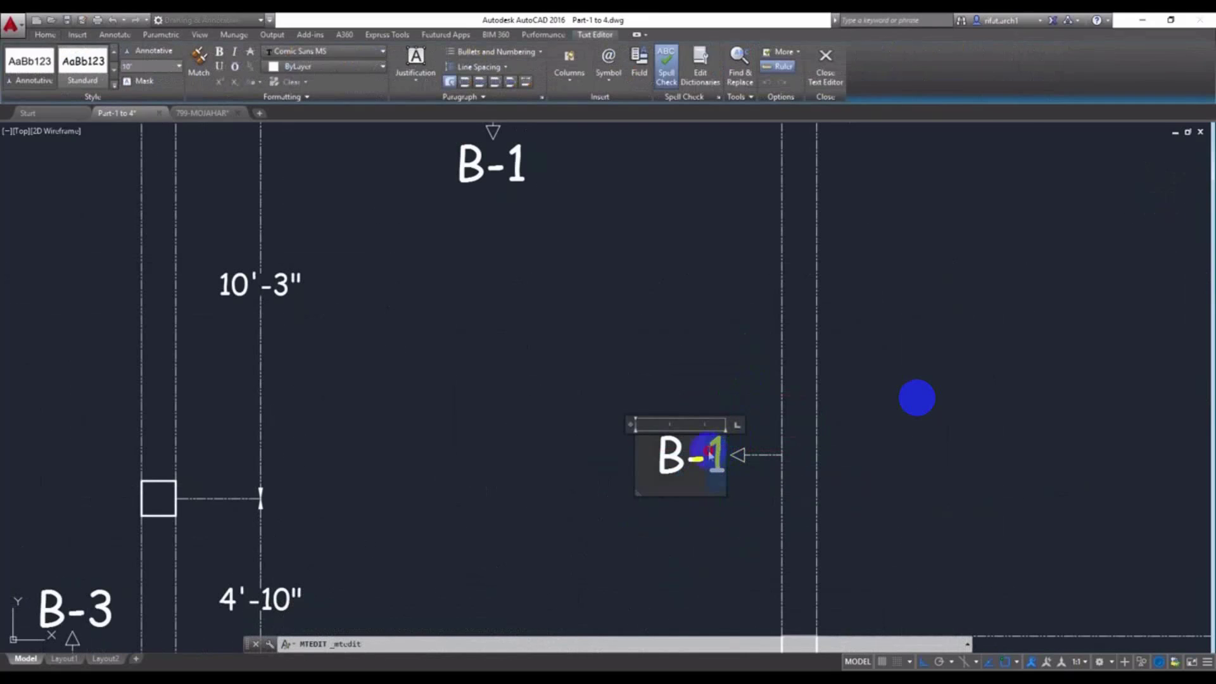
type("4")
left_click(611, 503)
Select the B-4 label and arrow, then save the drawing
scroll(596, 495, "down", 4)
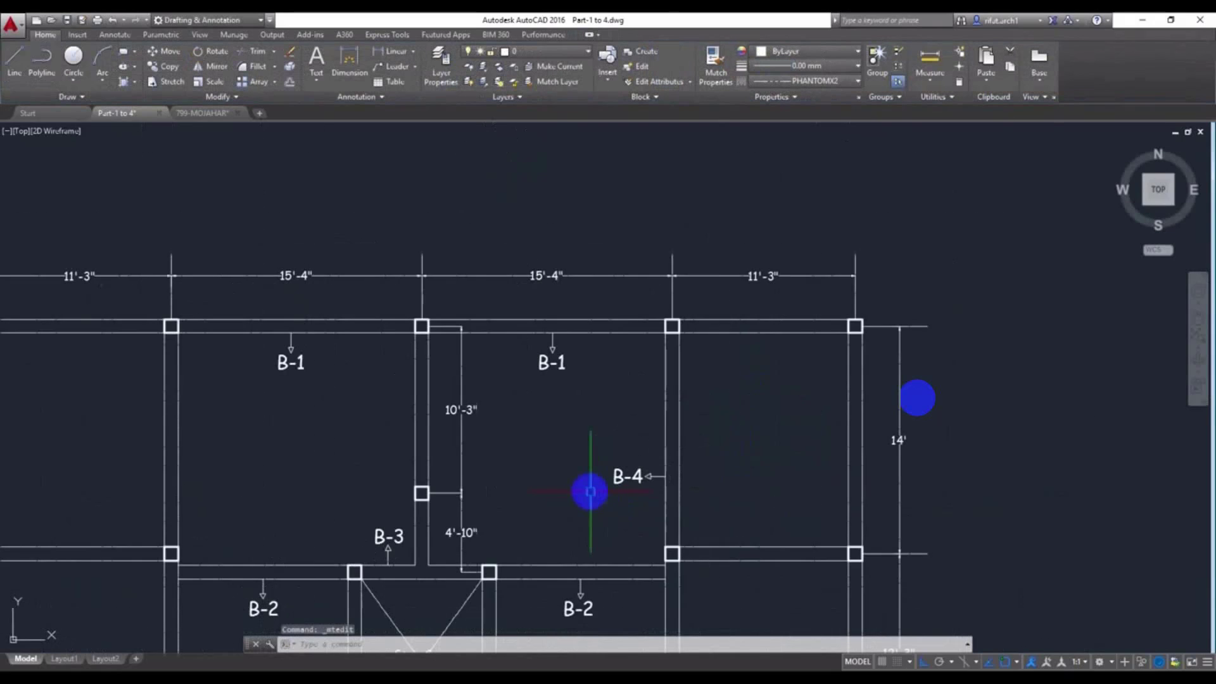
left_click_drag(654, 399, 587, 488)
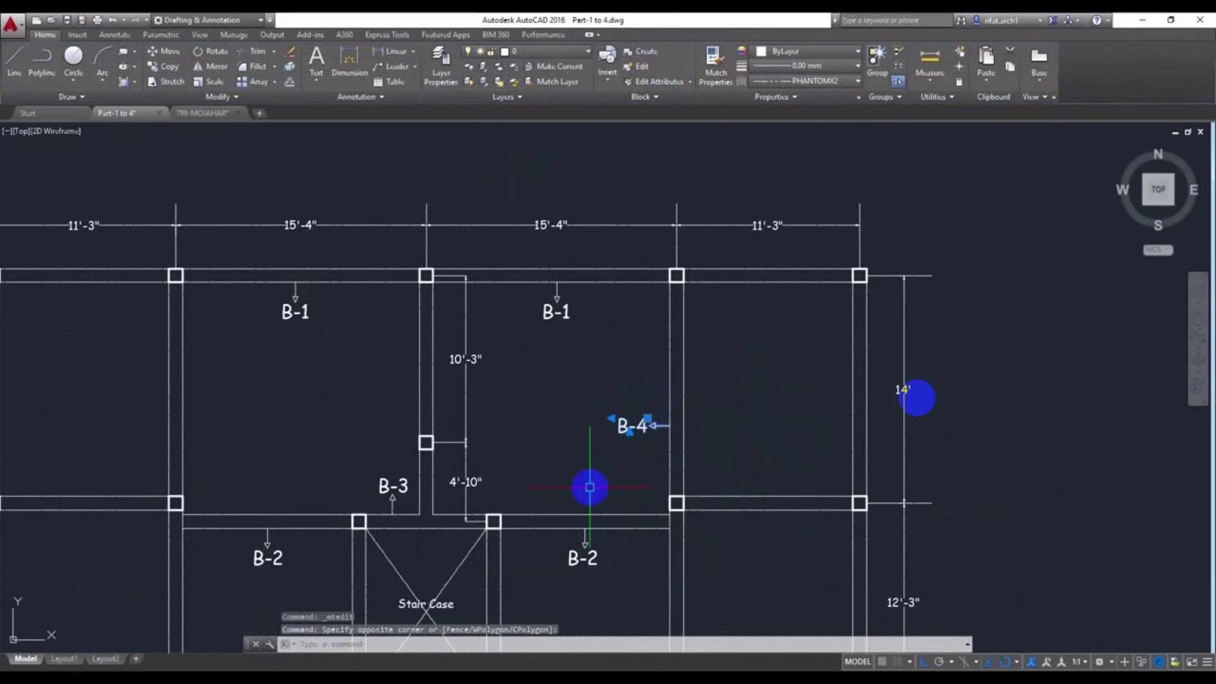
type("M")
key("Return")
left_click(562, 475)
key("Escape")
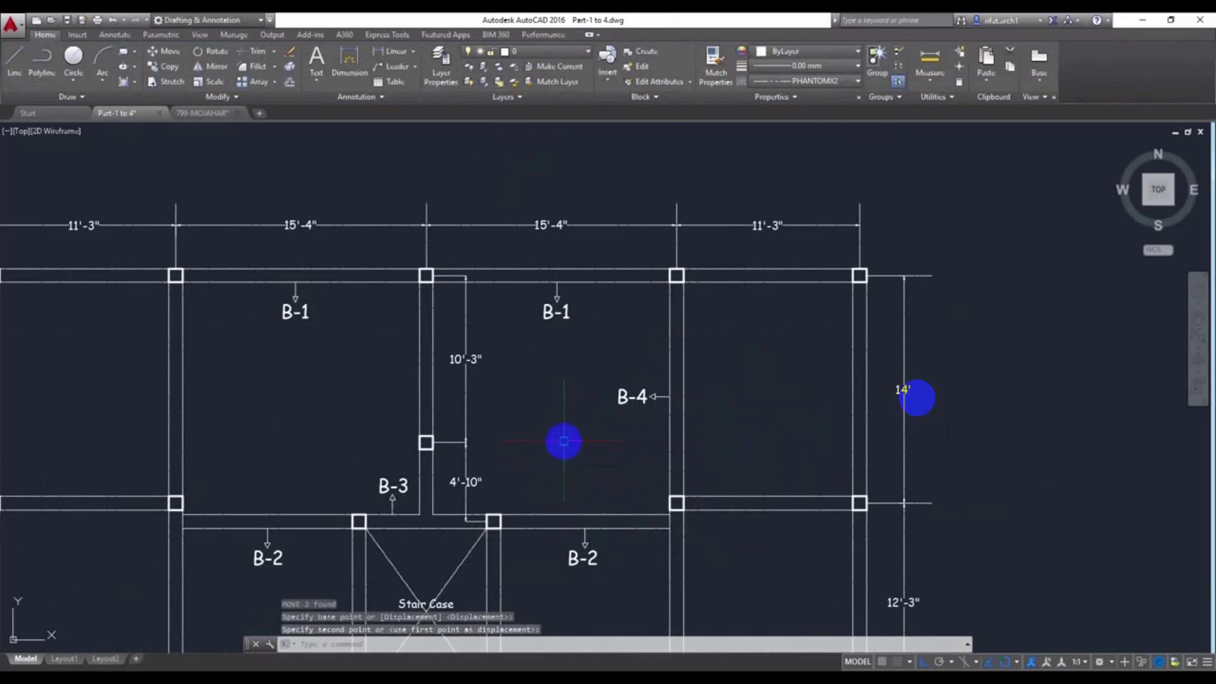
key("ctrl+s")
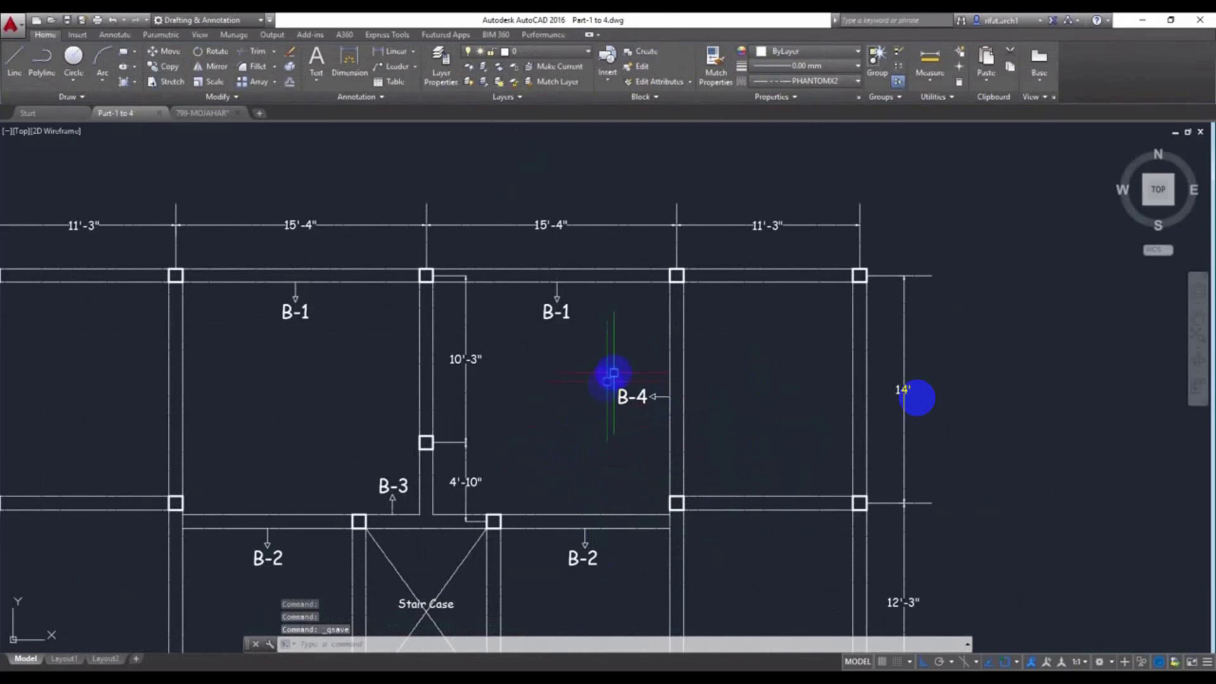
Copy the B-4 label and arrow to the next vertical beam on the right
left_click(586, 459)
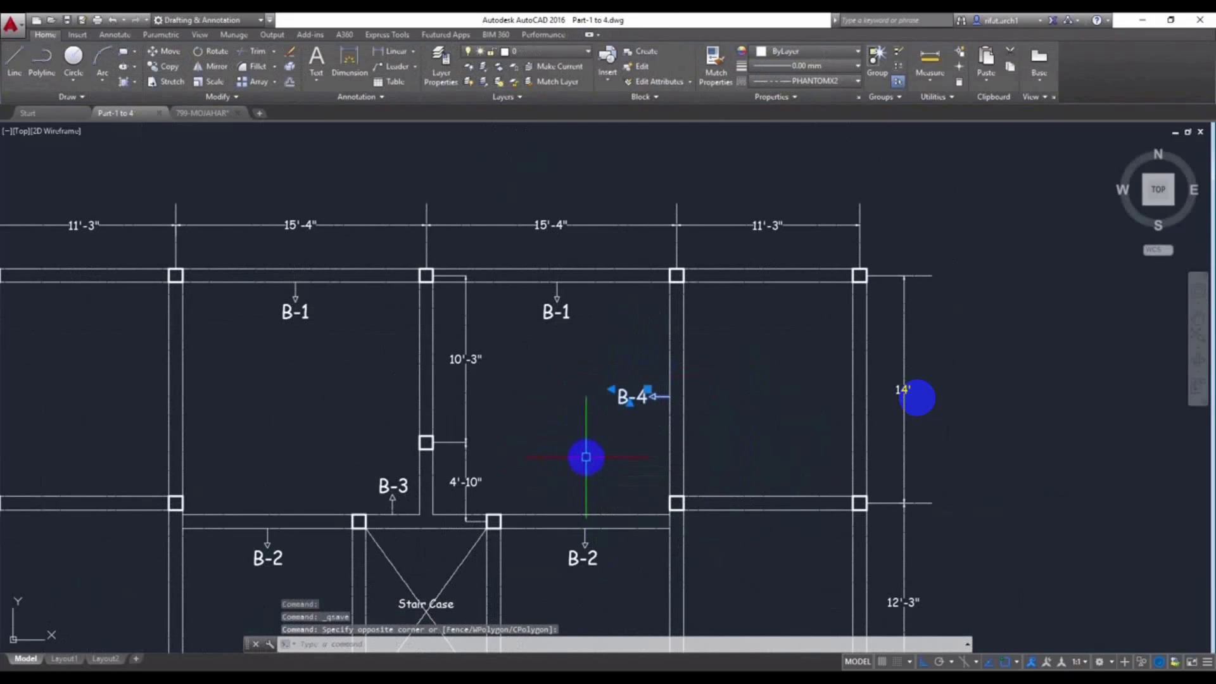
key("Return")
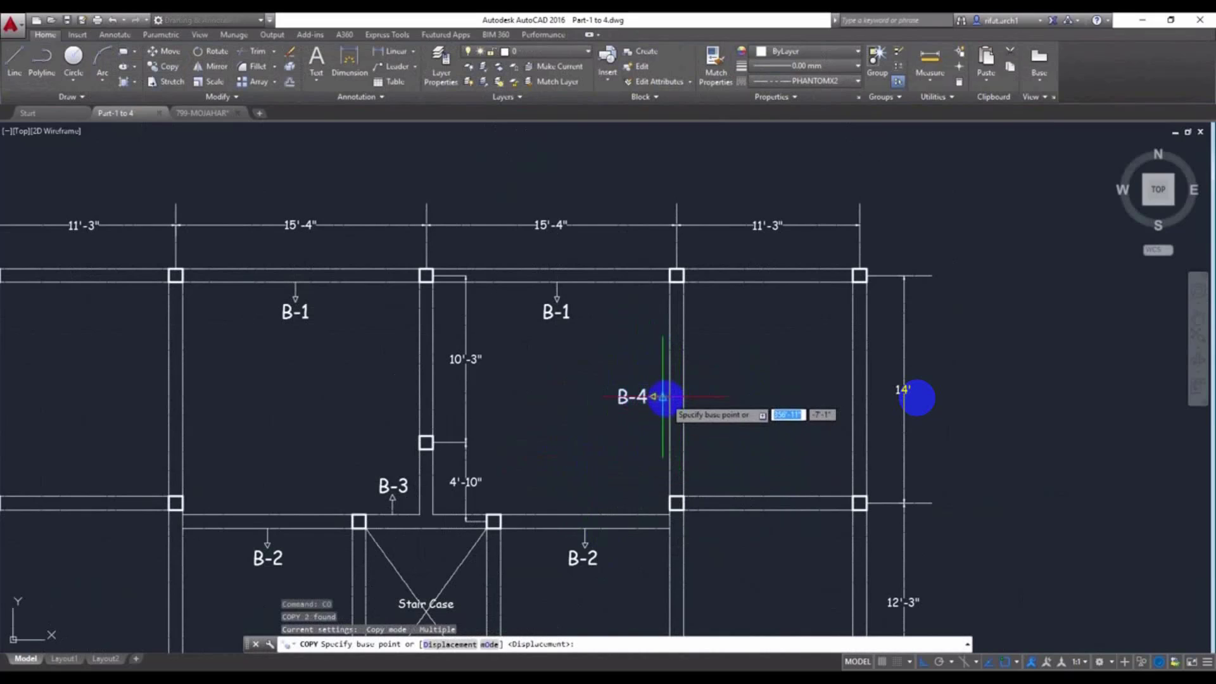
left_click(670, 397)
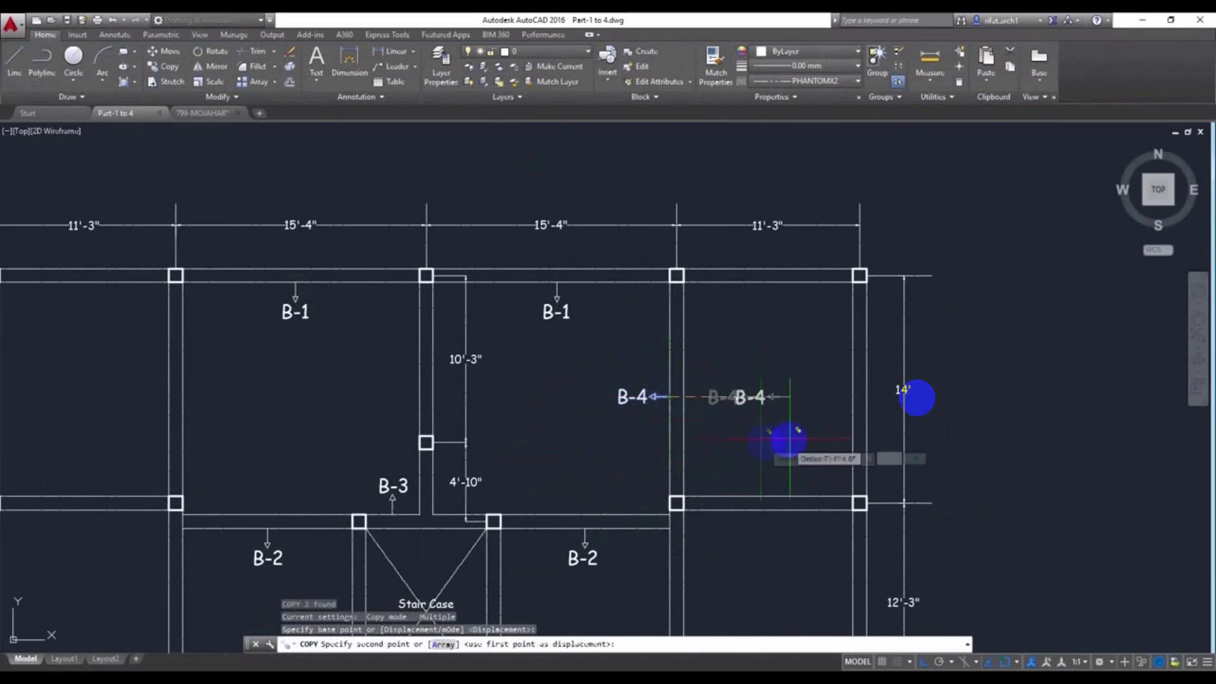
left_click(853, 397)
key("Escape")
Mirror both B-4 labels about the central column, keeping the originals
left_click(834, 367)
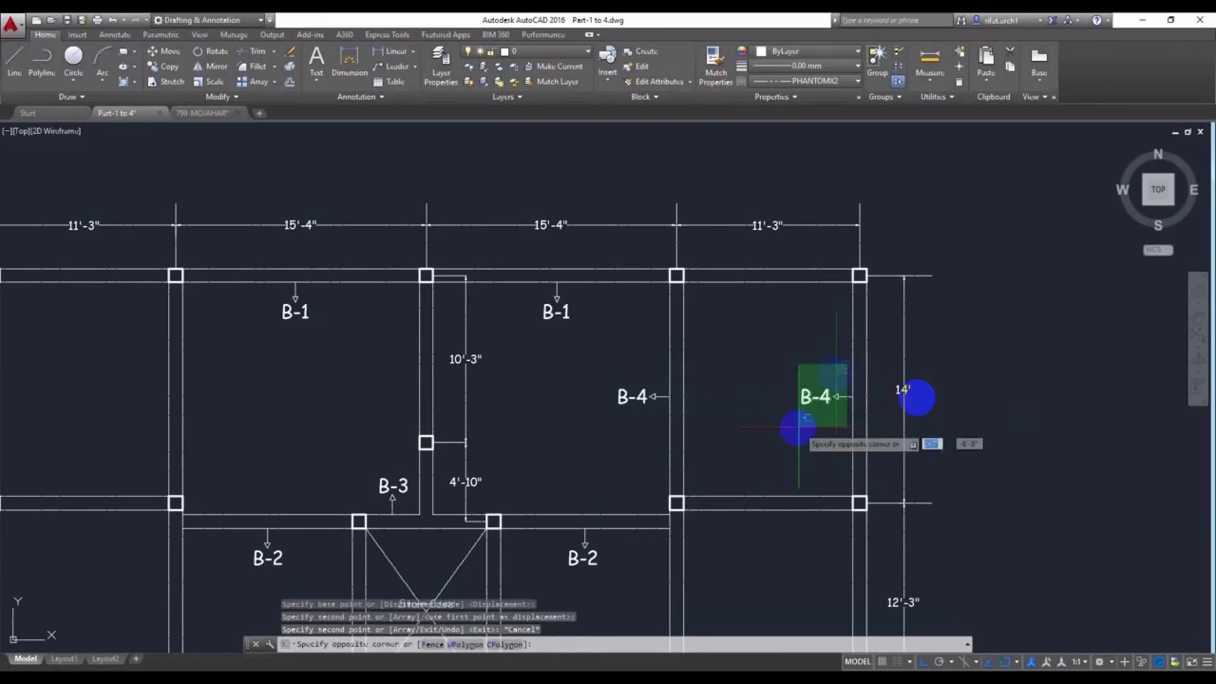
left_click(656, 364)
left_click(598, 426)
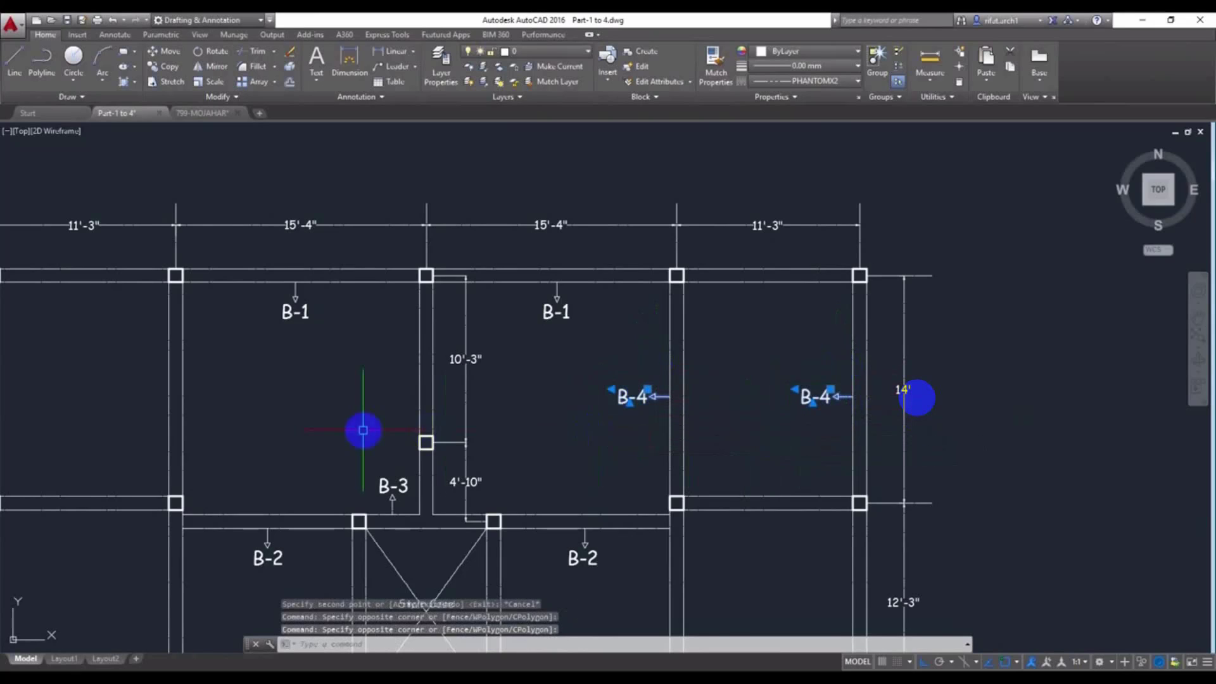
middle_click_drag(376, 443, 560, 426)
key("Return")
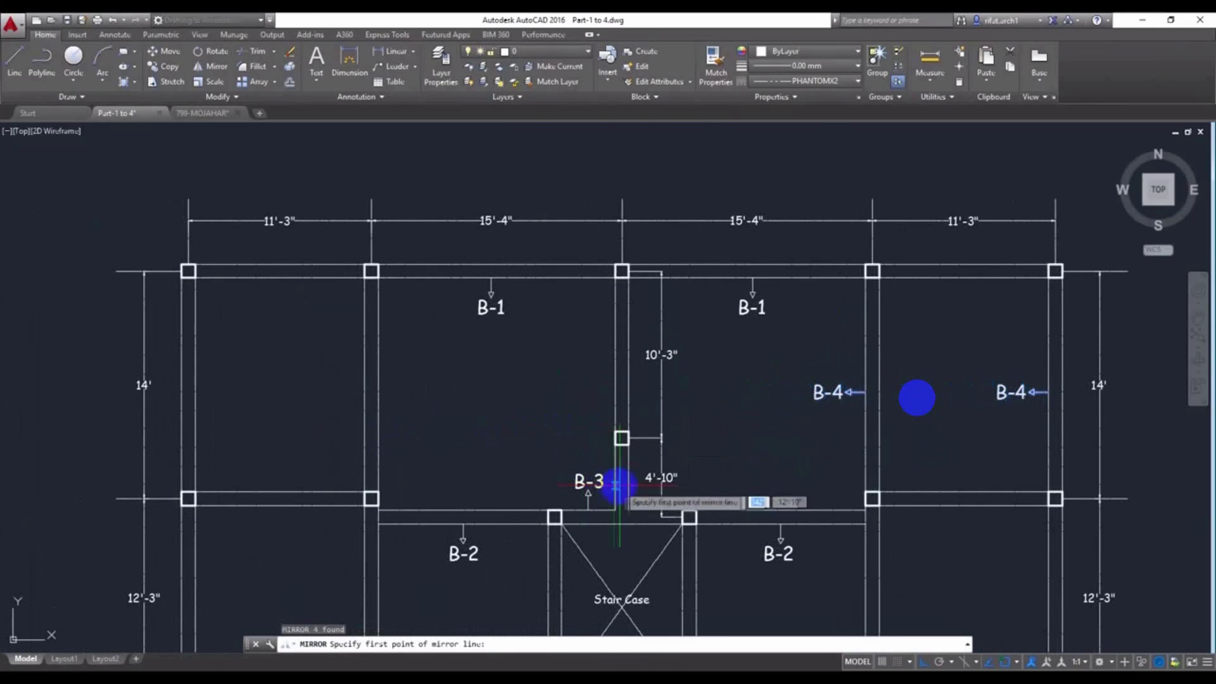
left_click(622, 437)
left_click(624, 478)
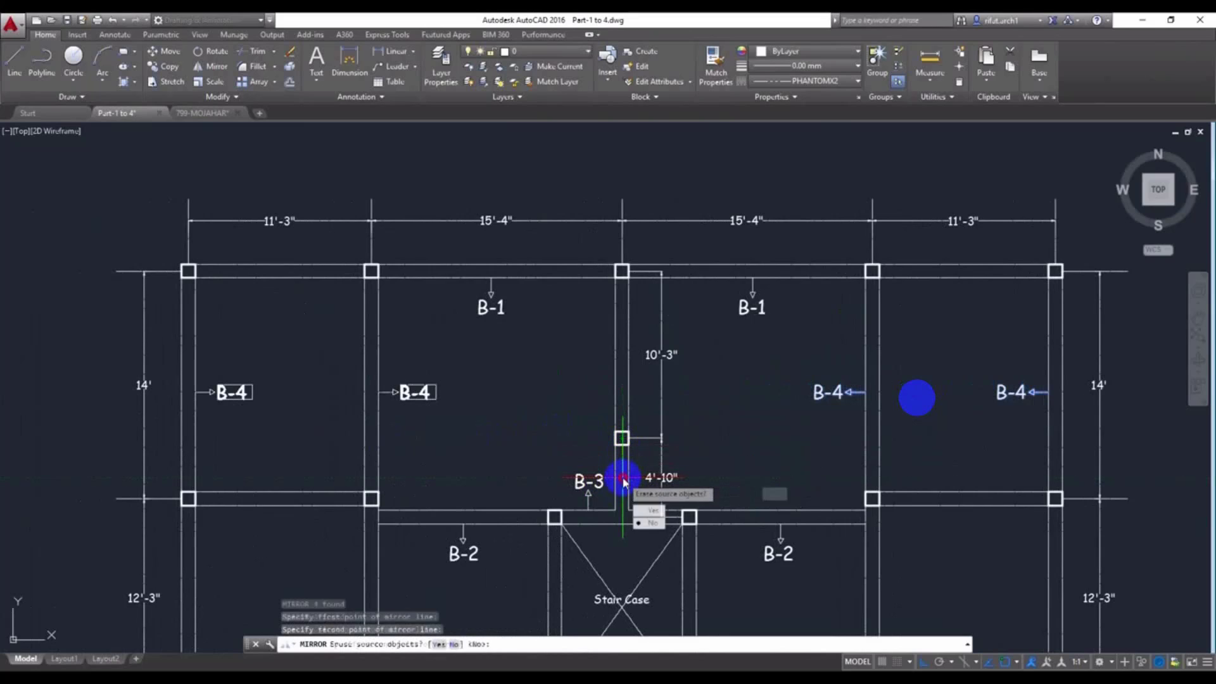
left_click(646, 523)
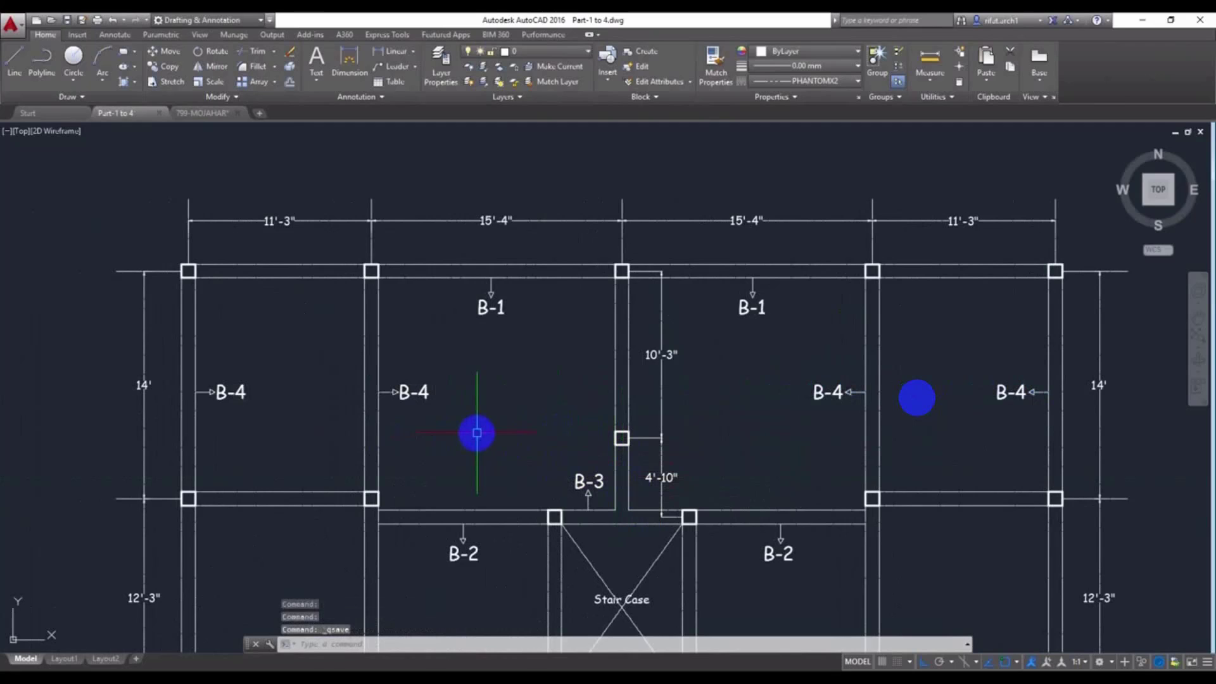
middle_click_drag(495, 430, 500, 346)
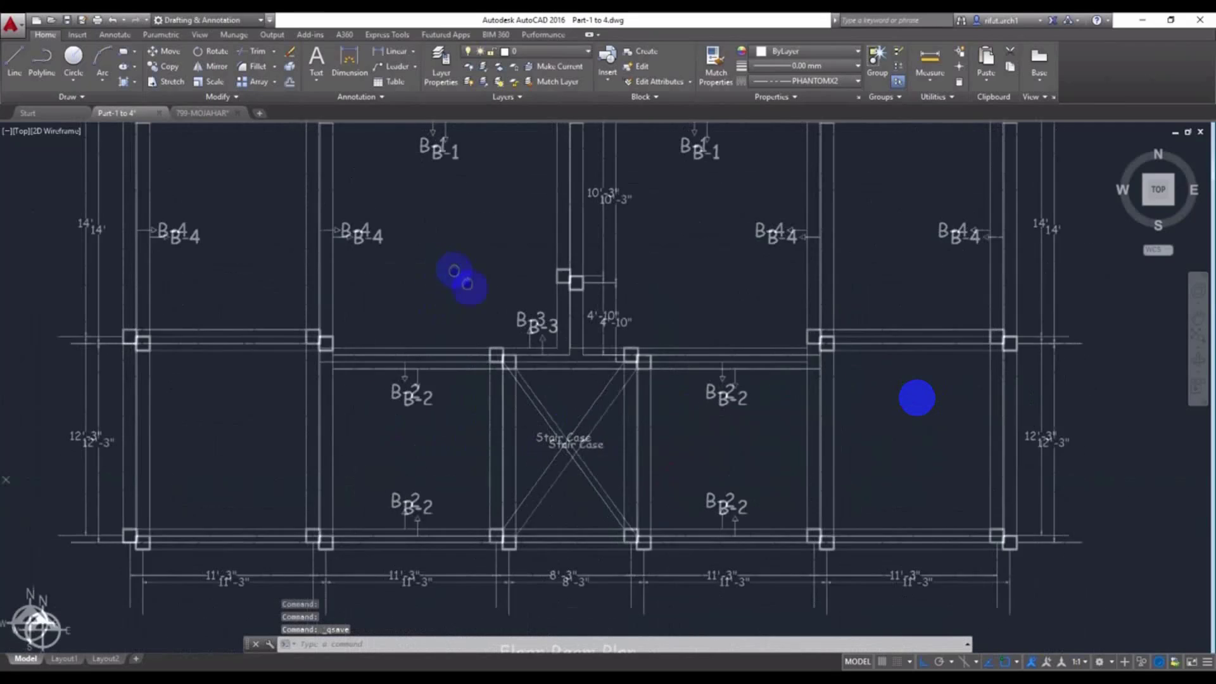
Copy the B-1 label and arrow onto the top-left 11'-3" bay beam and reopen its text
middle_click_drag(328, 244, 393, 316)
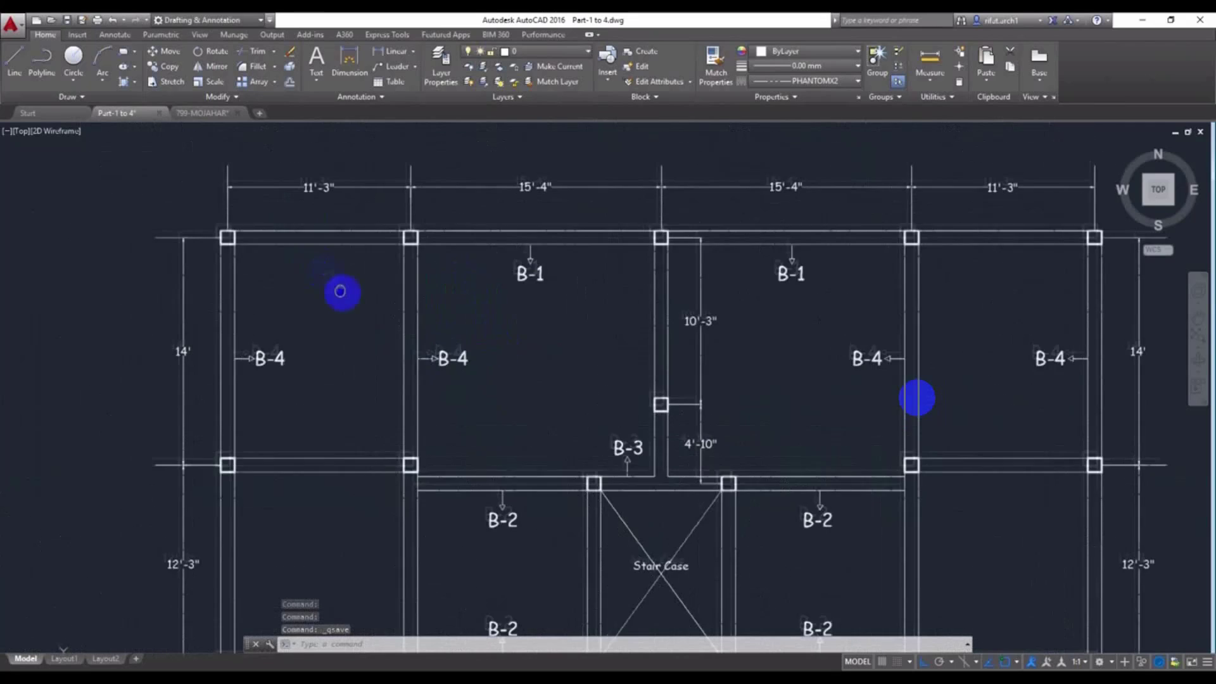
left_click_drag(585, 274, 539, 320)
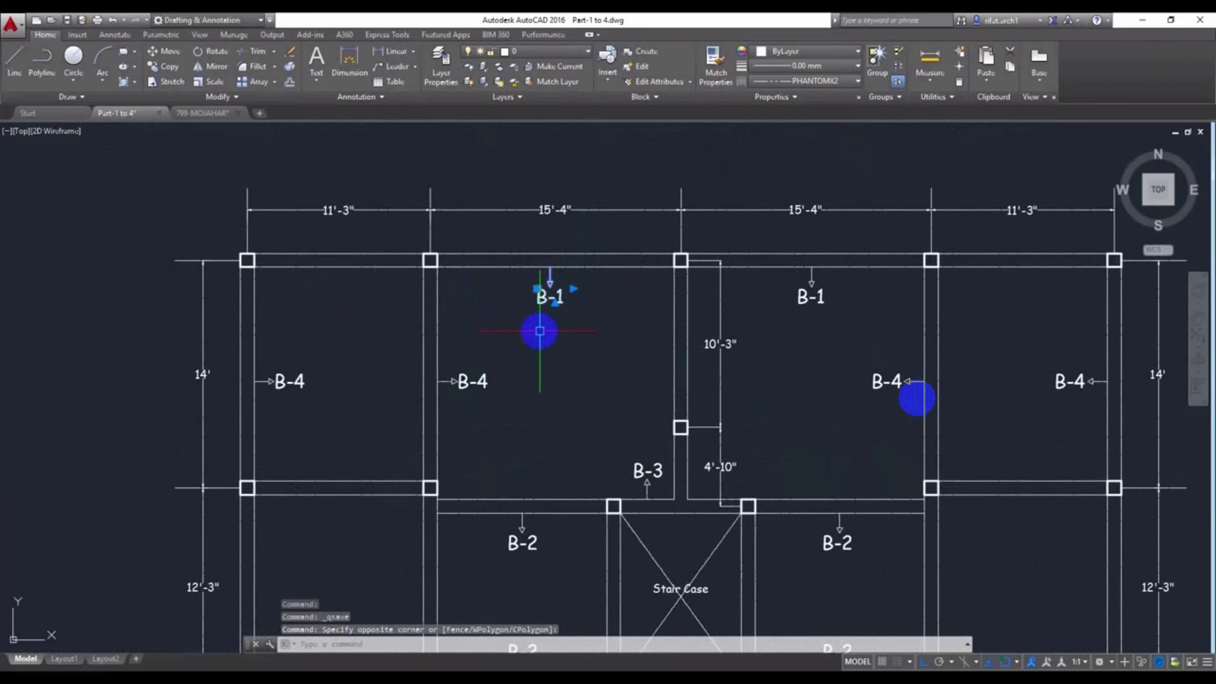
type("di")
key("Return")
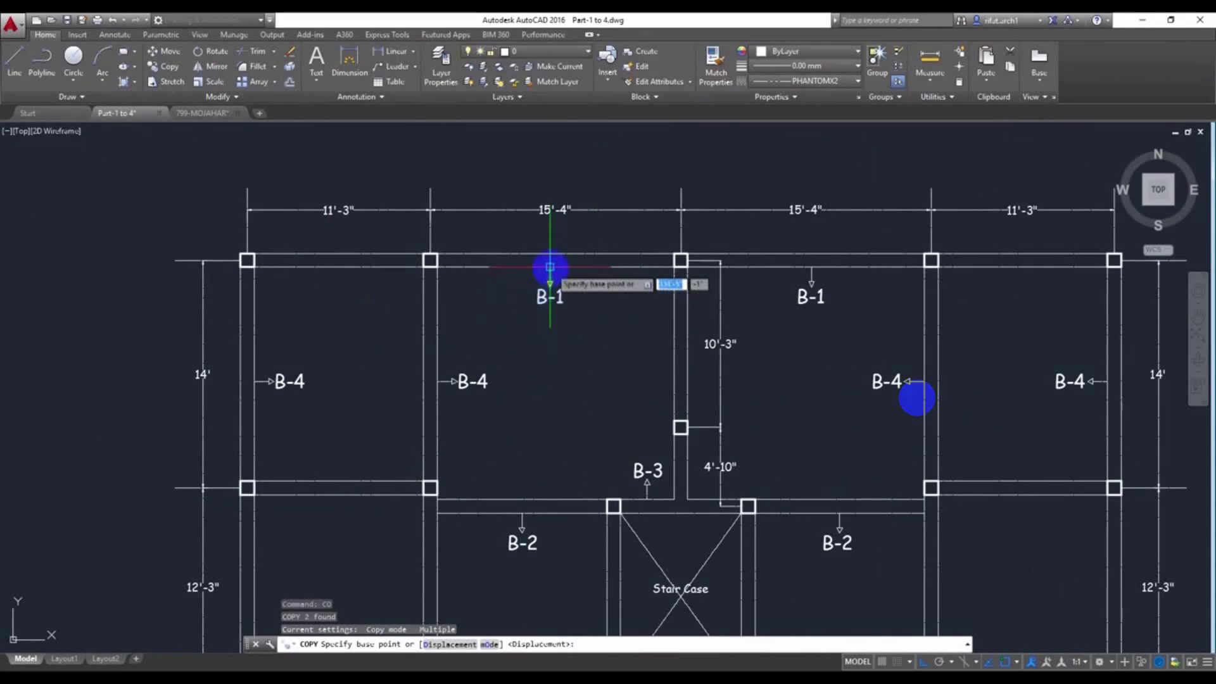
left_click(550, 269)
left_click(340, 269)
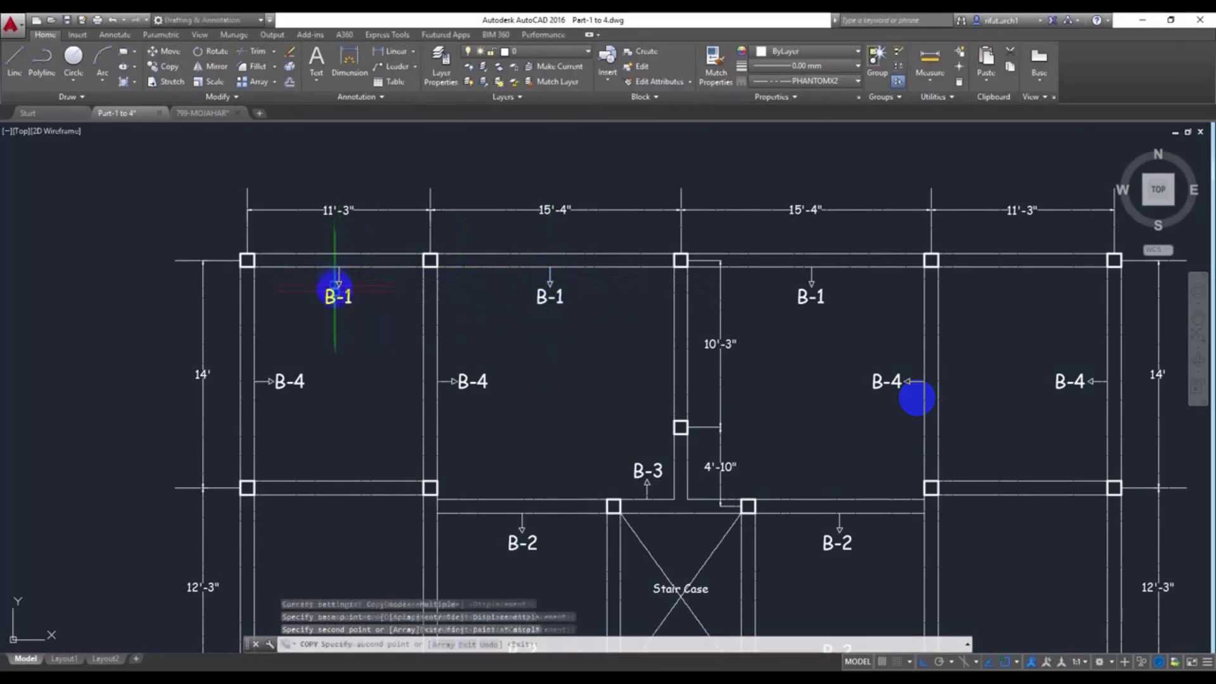
key("Escape")
double_click(342, 296)
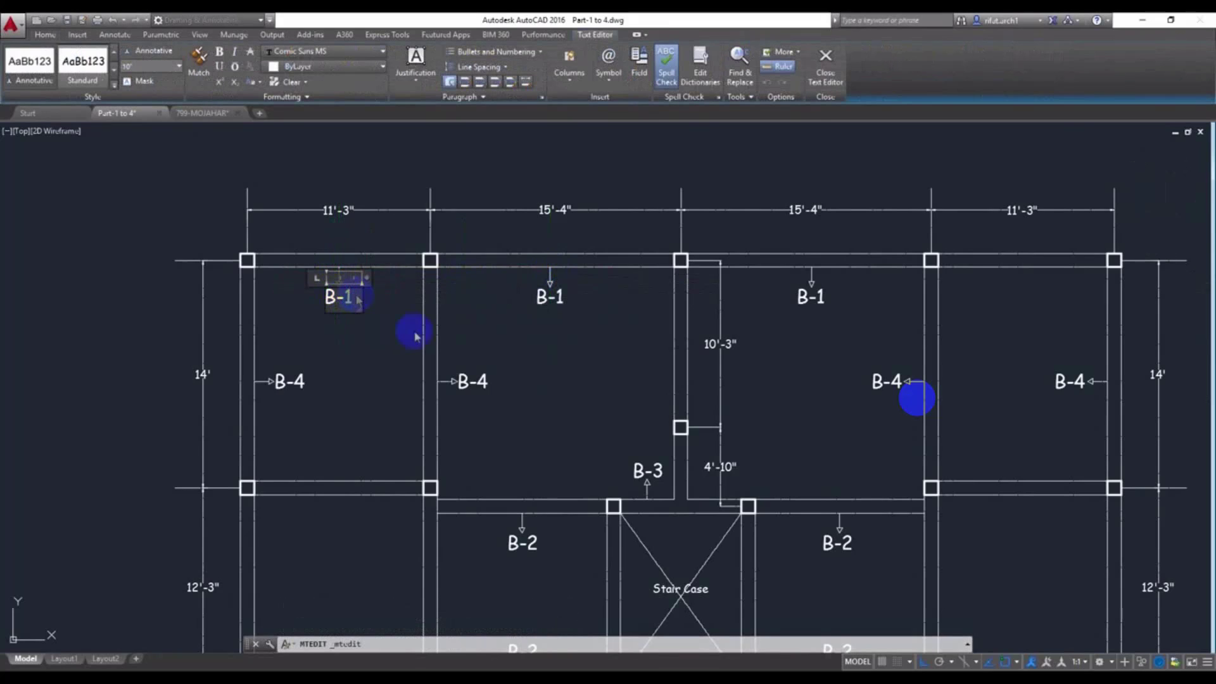
type("5")
Finish the top-left label as B-5, mirror it about the middle column keeping the original, and save
left_click(346, 338)
left_click(367, 275)
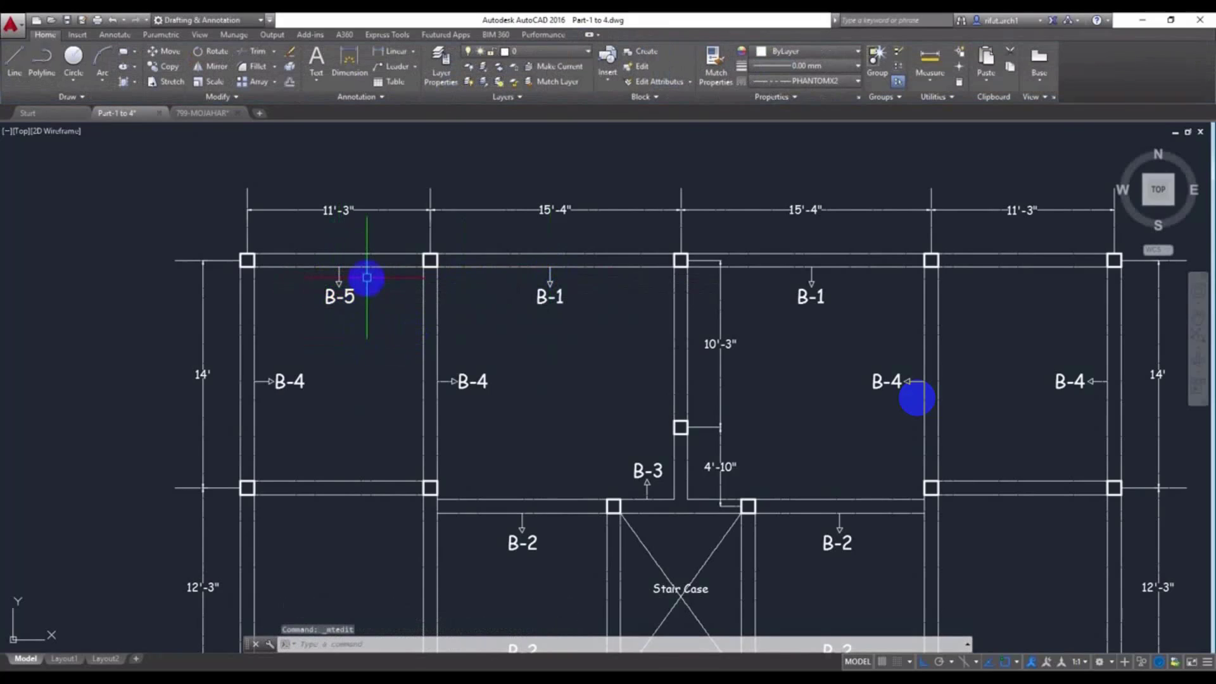
left_click(532, 362)
middle_click_drag(560, 362, 508, 361)
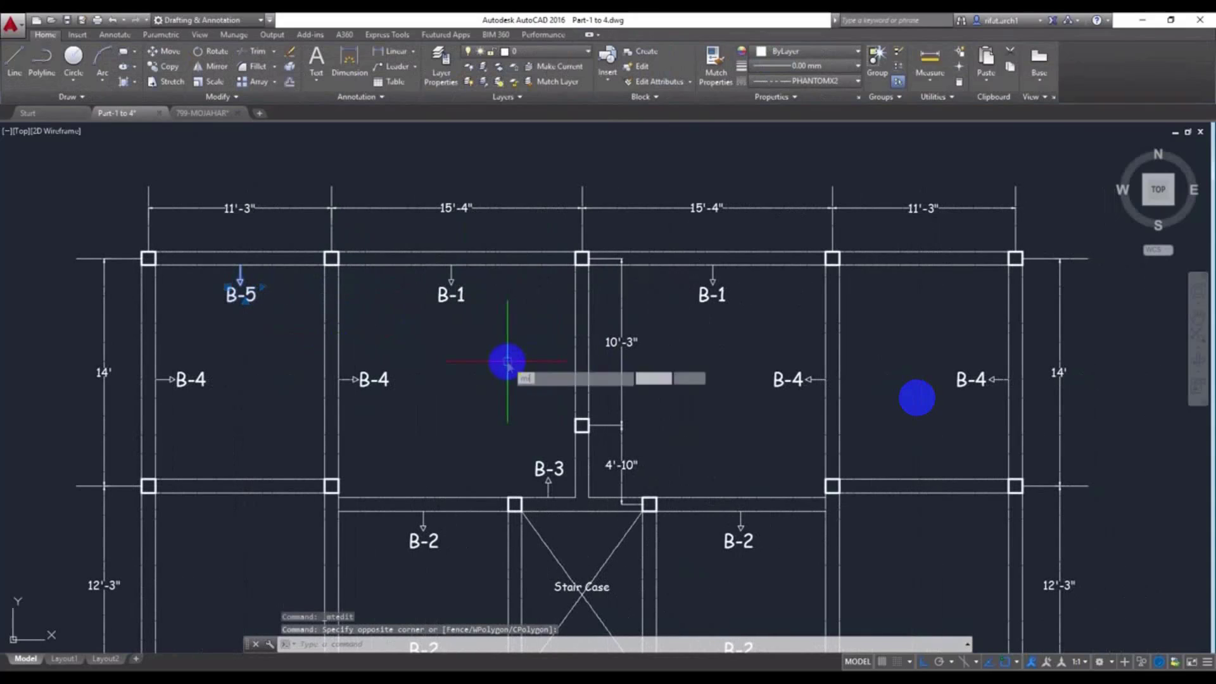
key("Return")
left_click(583, 260)
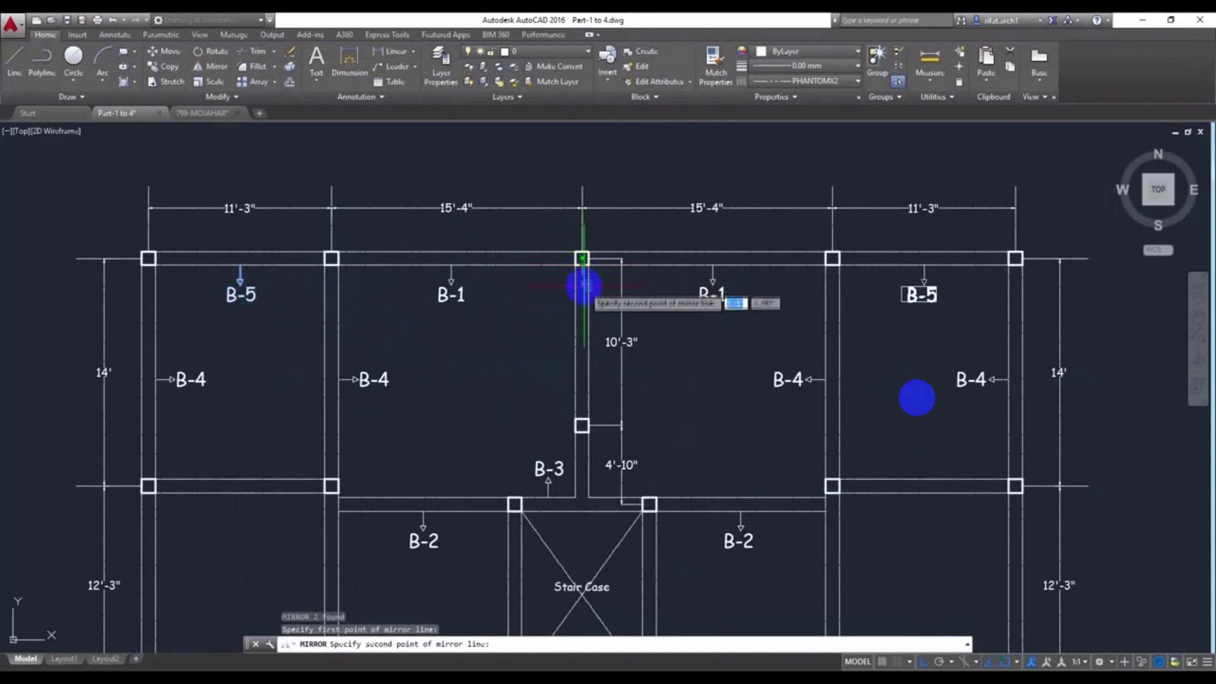
left_click(583, 291)
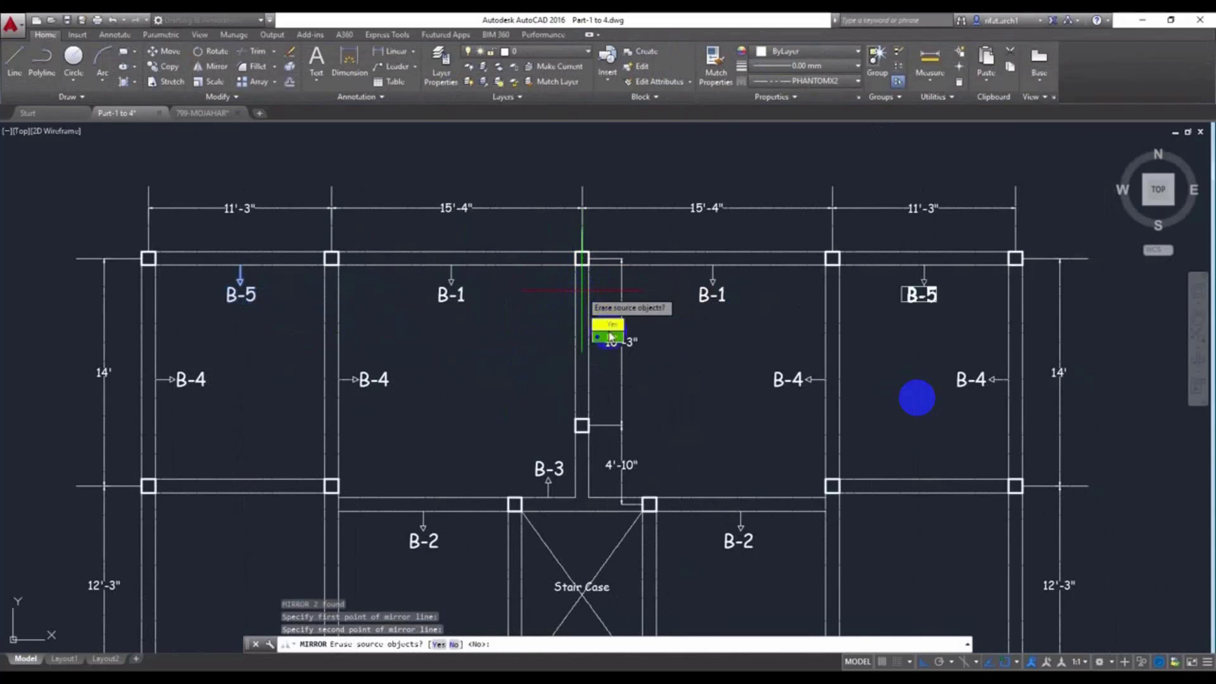
left_click(610, 336)
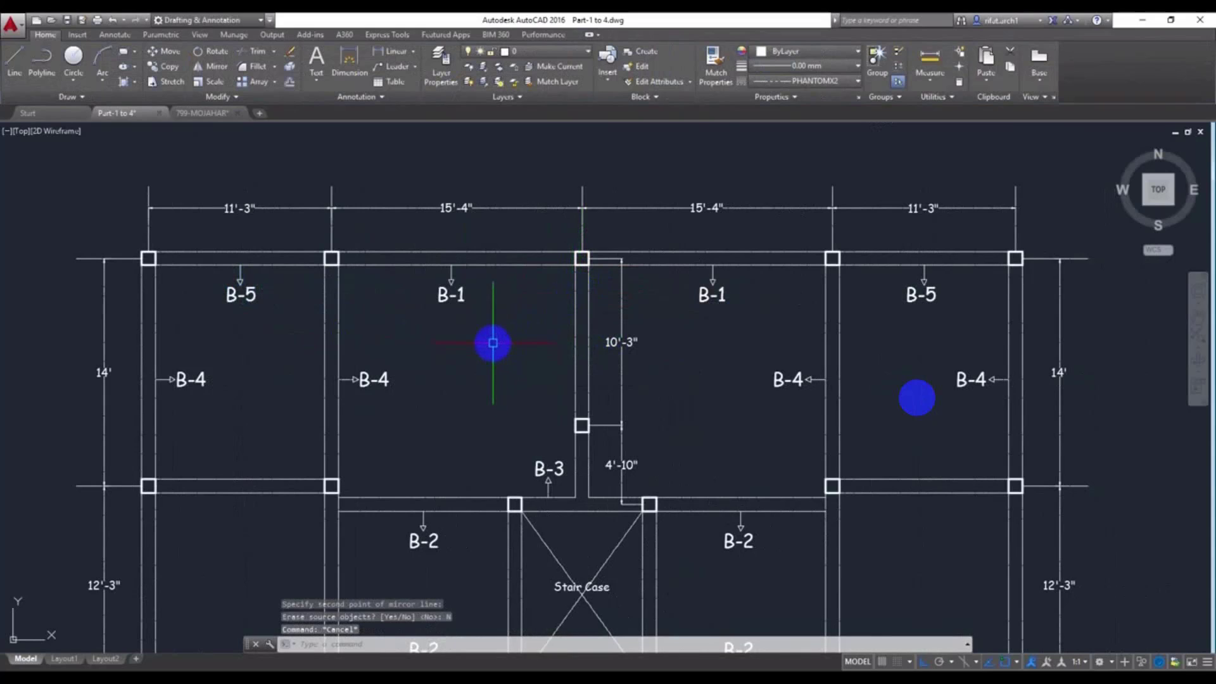
key("ctrl+s")
Copy both top B-5 labels and arrows down to the middle and bottom beams
left_click(235, 327)
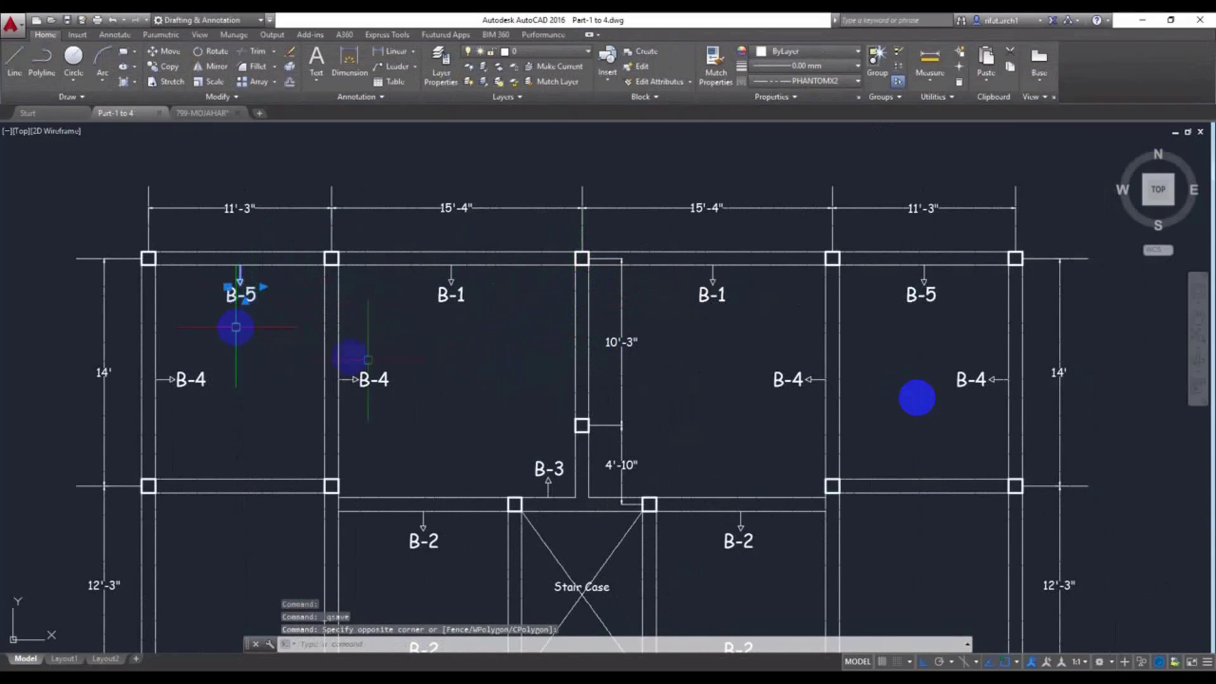
left_click(916, 325)
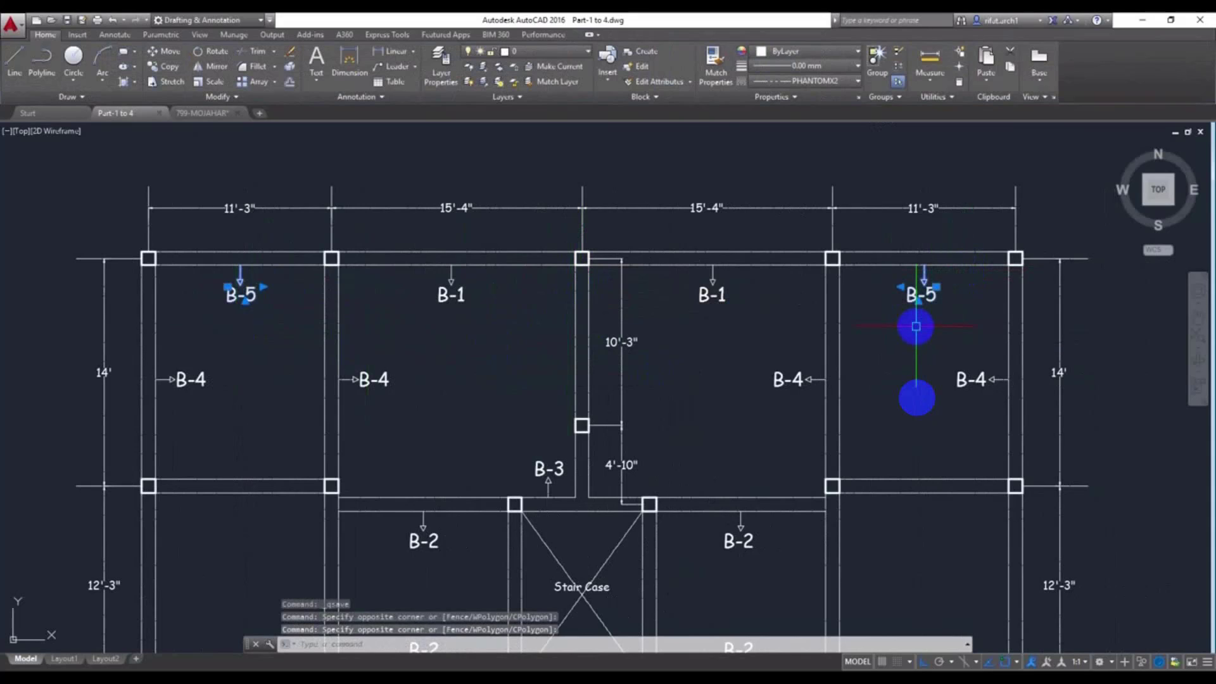
type("co")
key("Return")
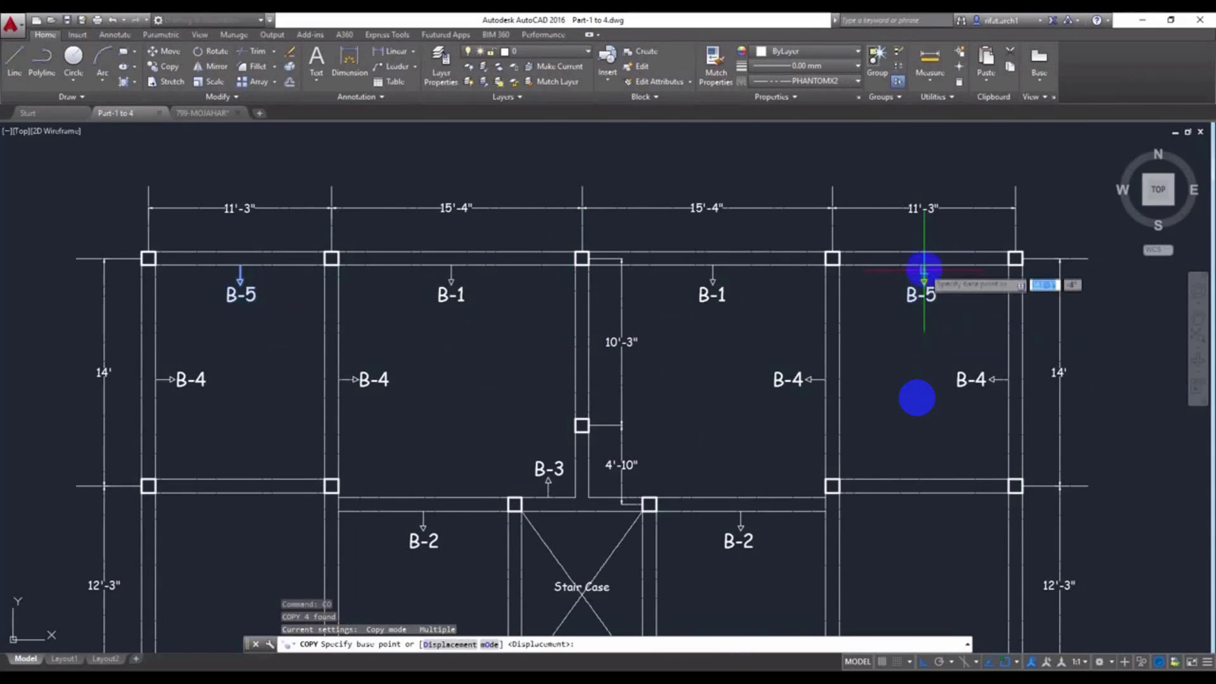
left_click(924, 265)
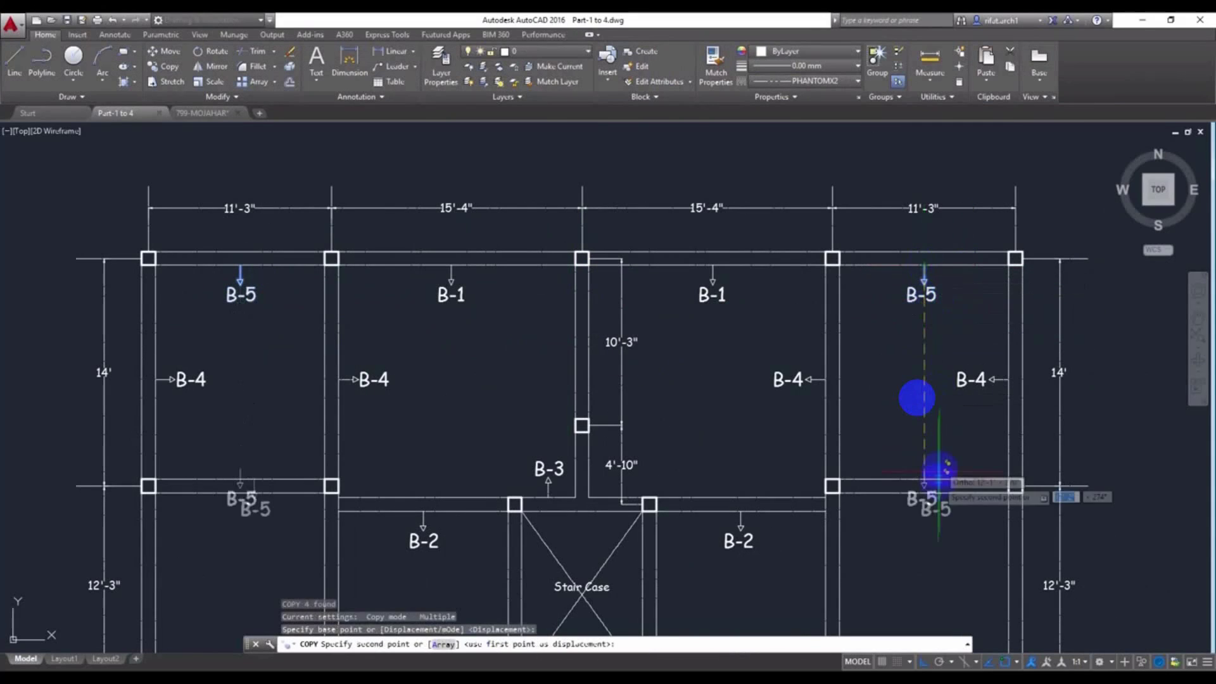
left_click(926, 497)
middle_click_drag(893, 538, 887, 353)
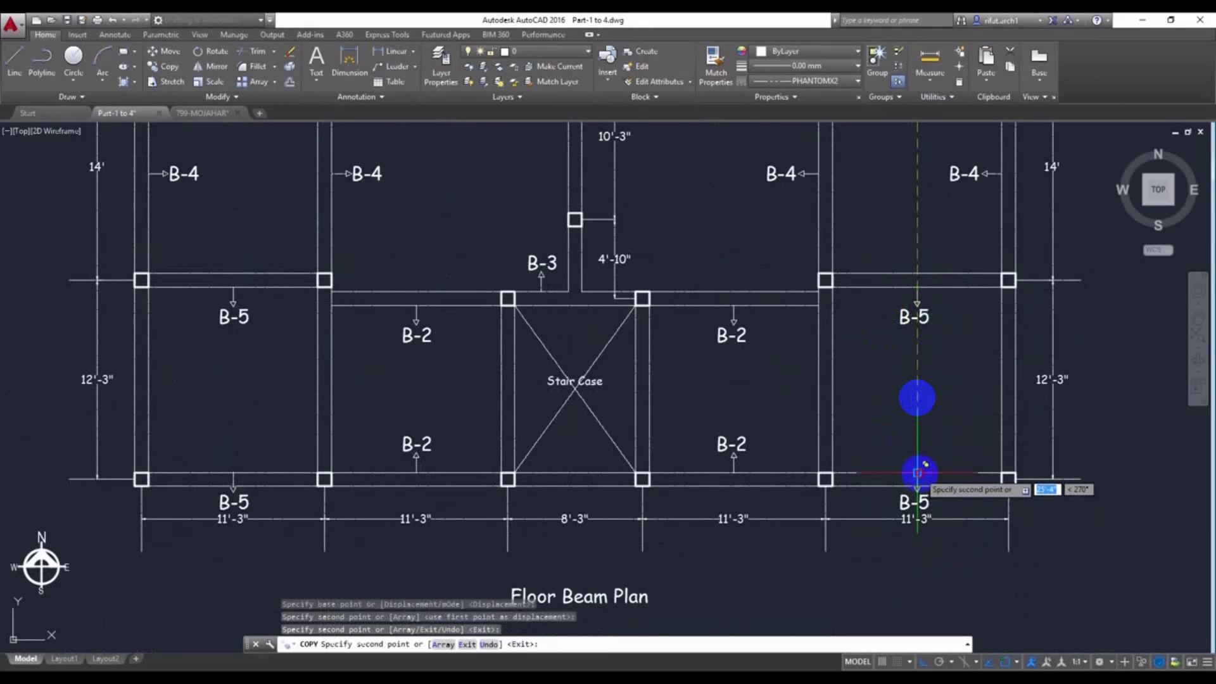
key("Escape")
left_click(909, 503)
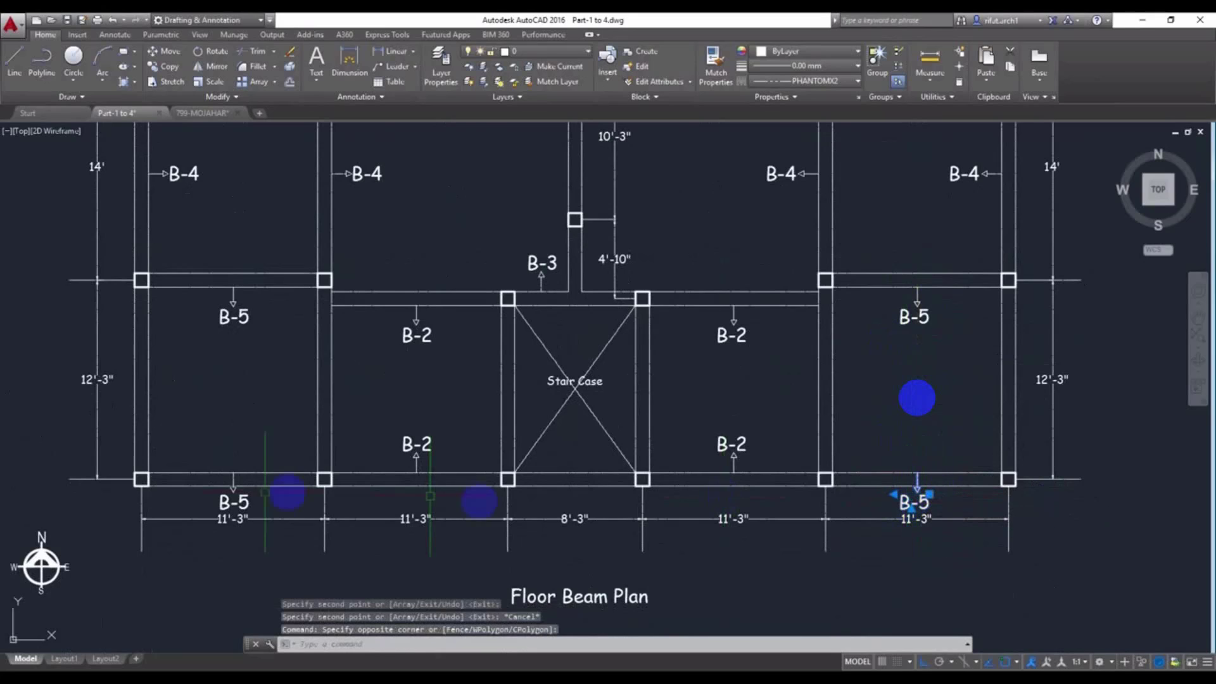
Mirror both bottom B-5 labels about the bottom beam line, erasing the originals, so arrows point up
left_click(231, 495)
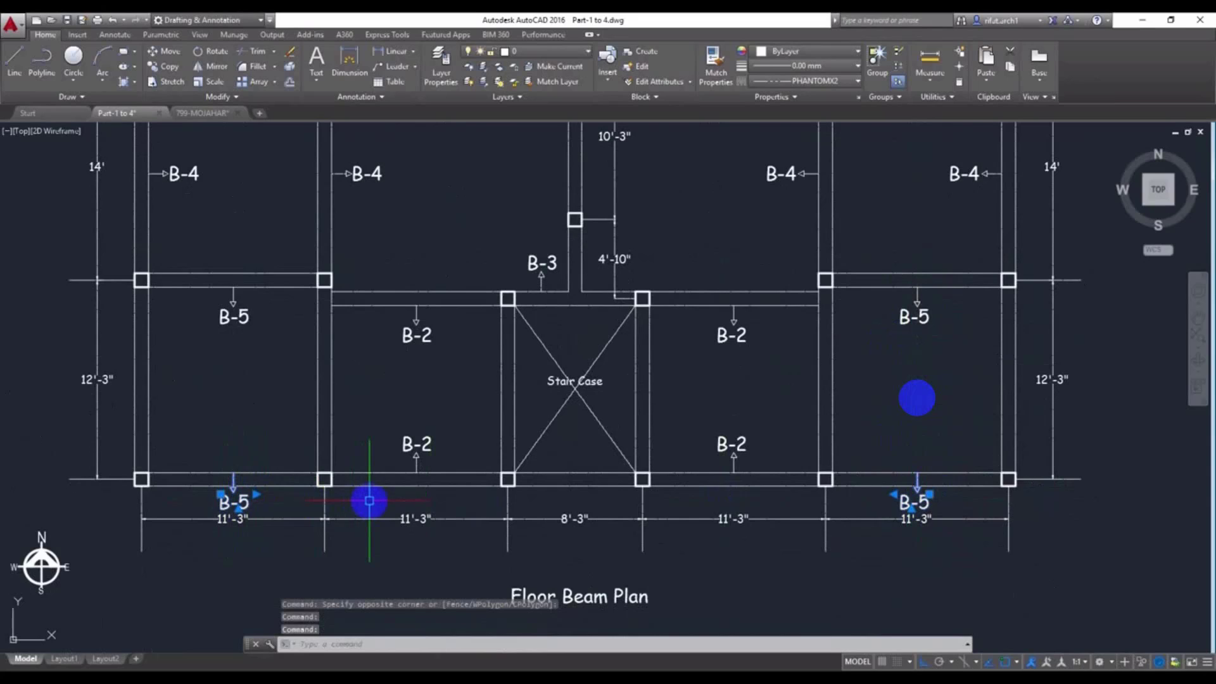
type("mi")
key("Return")
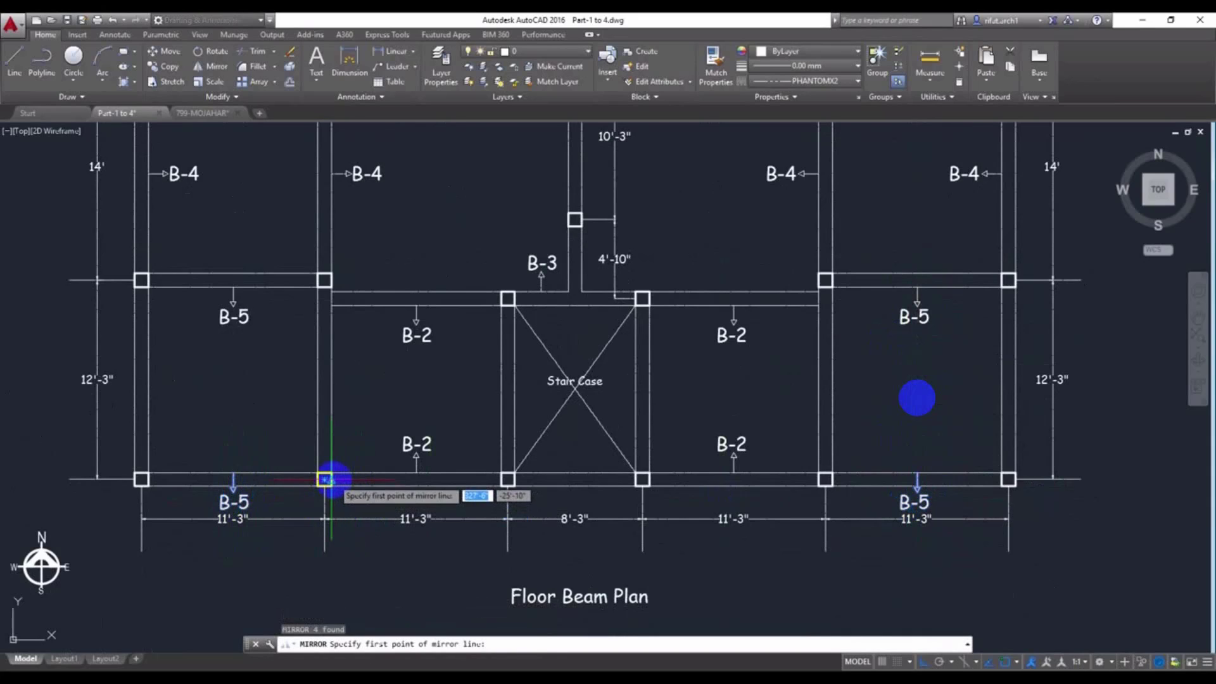
left_click(325, 480)
type("Y")
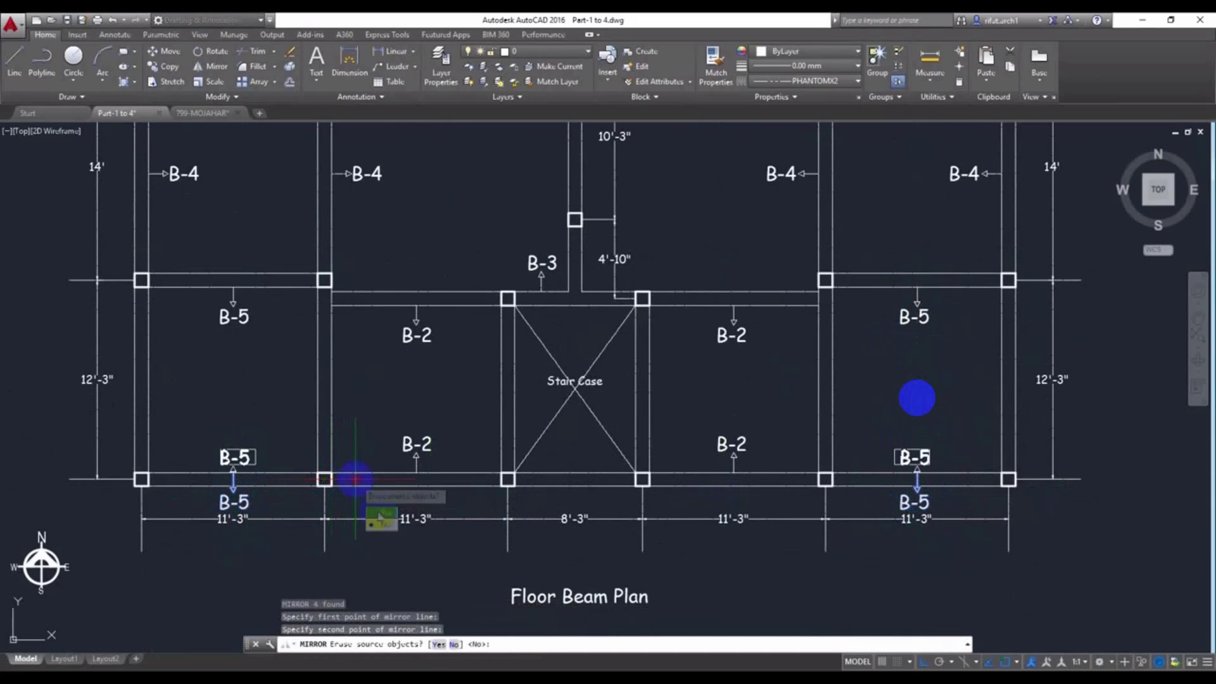
key("Return")
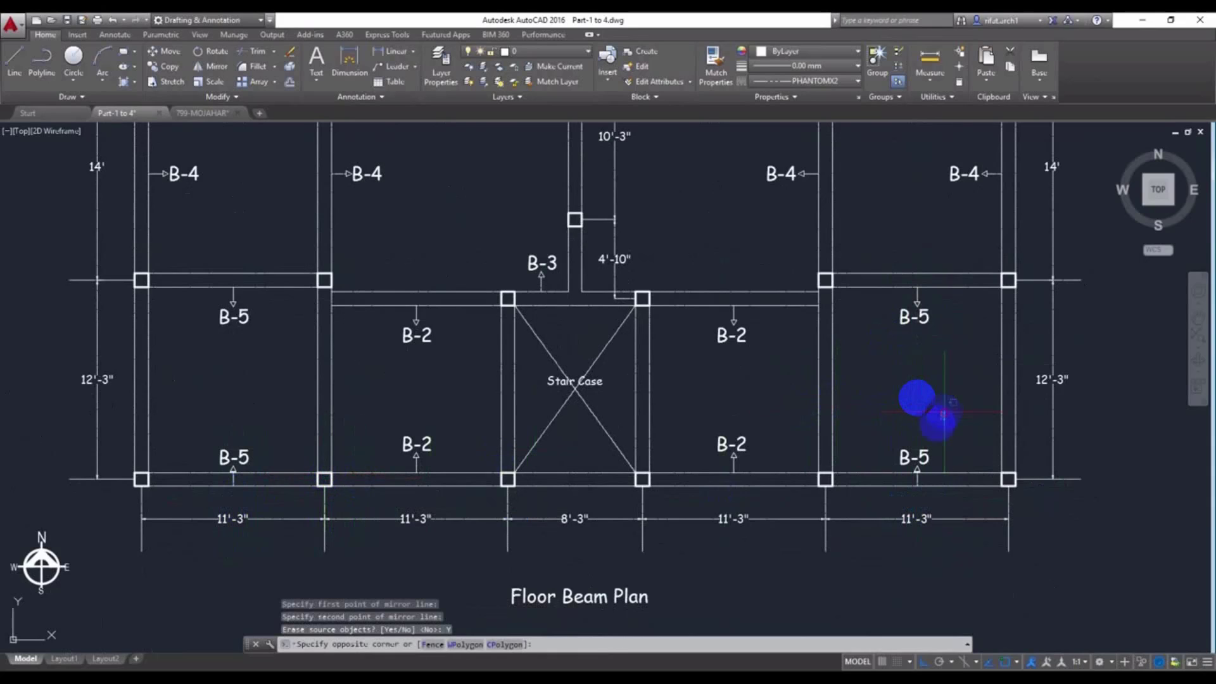
Reselect both bottom B-5 labels, abandon a move, and save the drawing
left_click(945, 412)
left_click(901, 469)
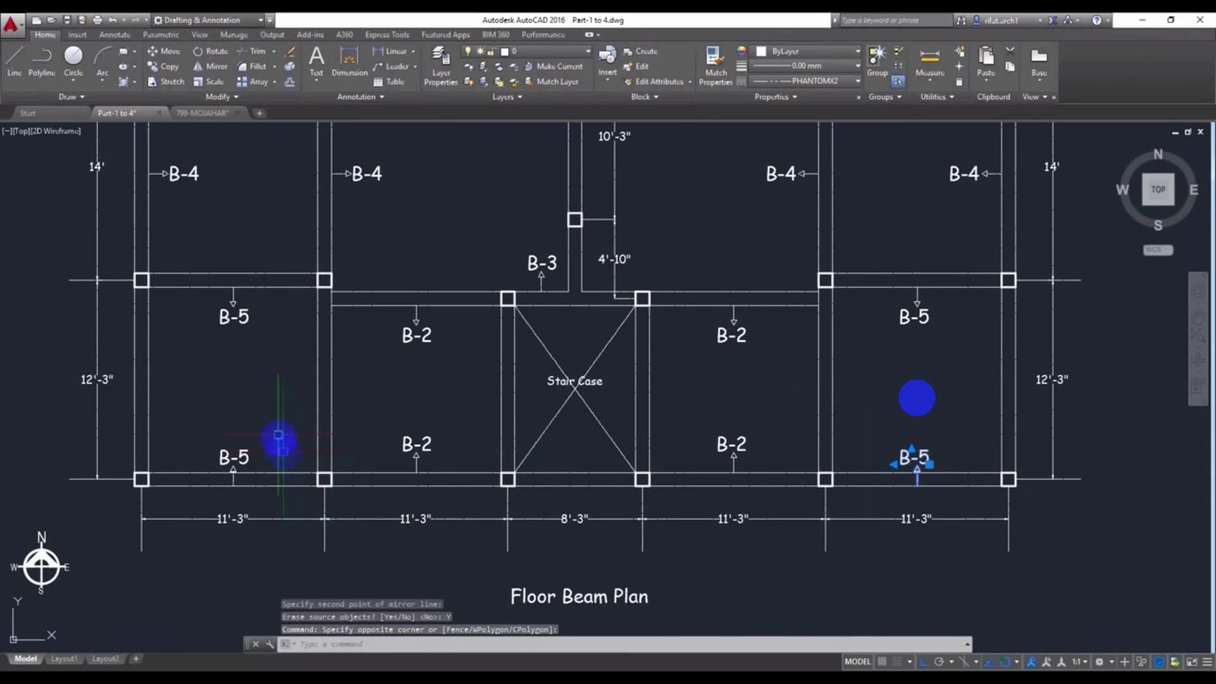
left_click(259, 433)
left_click(216, 464)
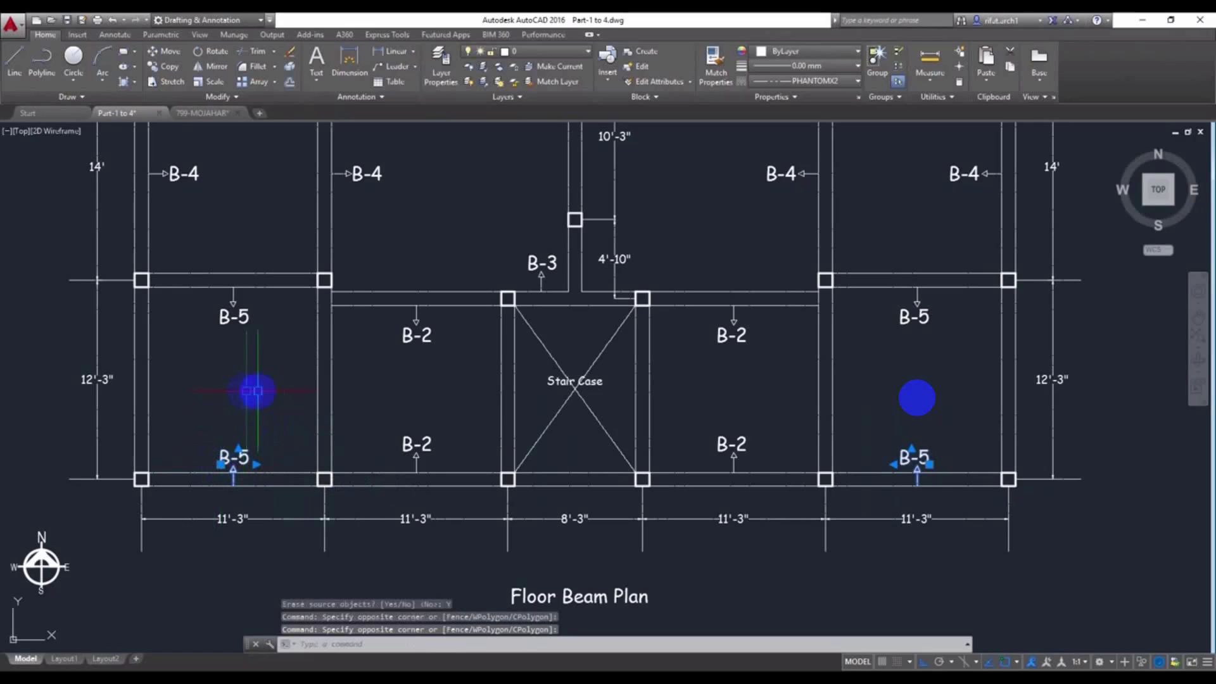
type("MI")
key("Return")
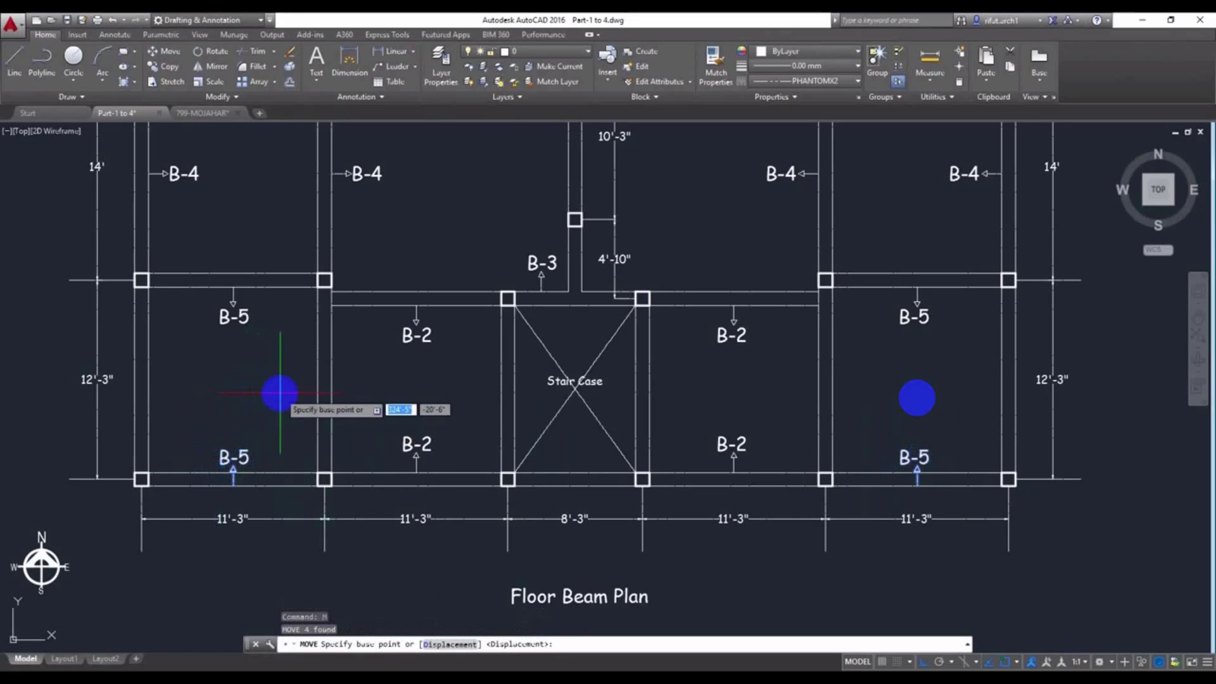
left_click(233, 486)
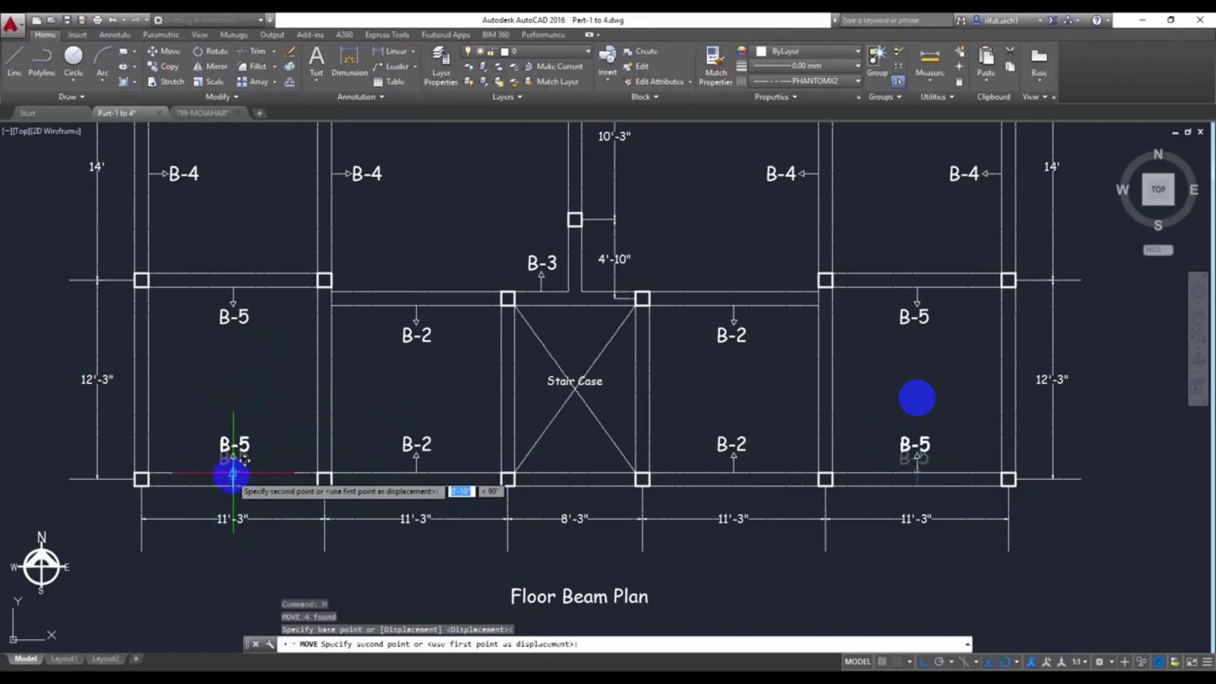
key("Escape")
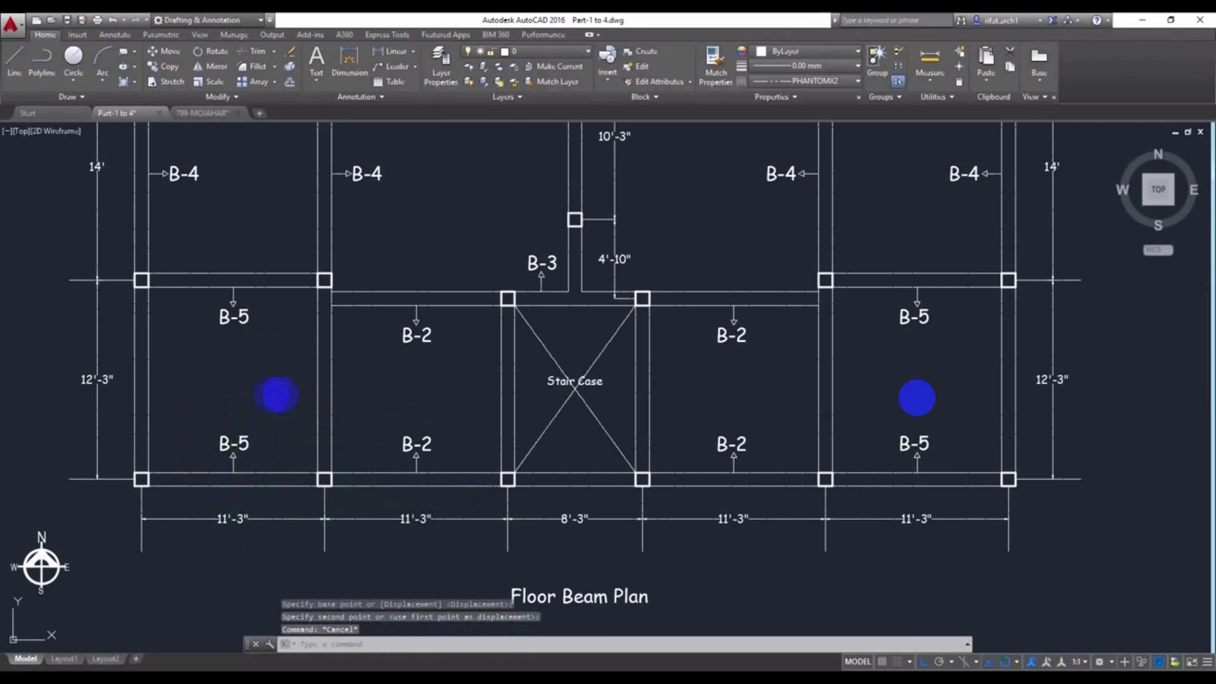
key("ctrl+s")
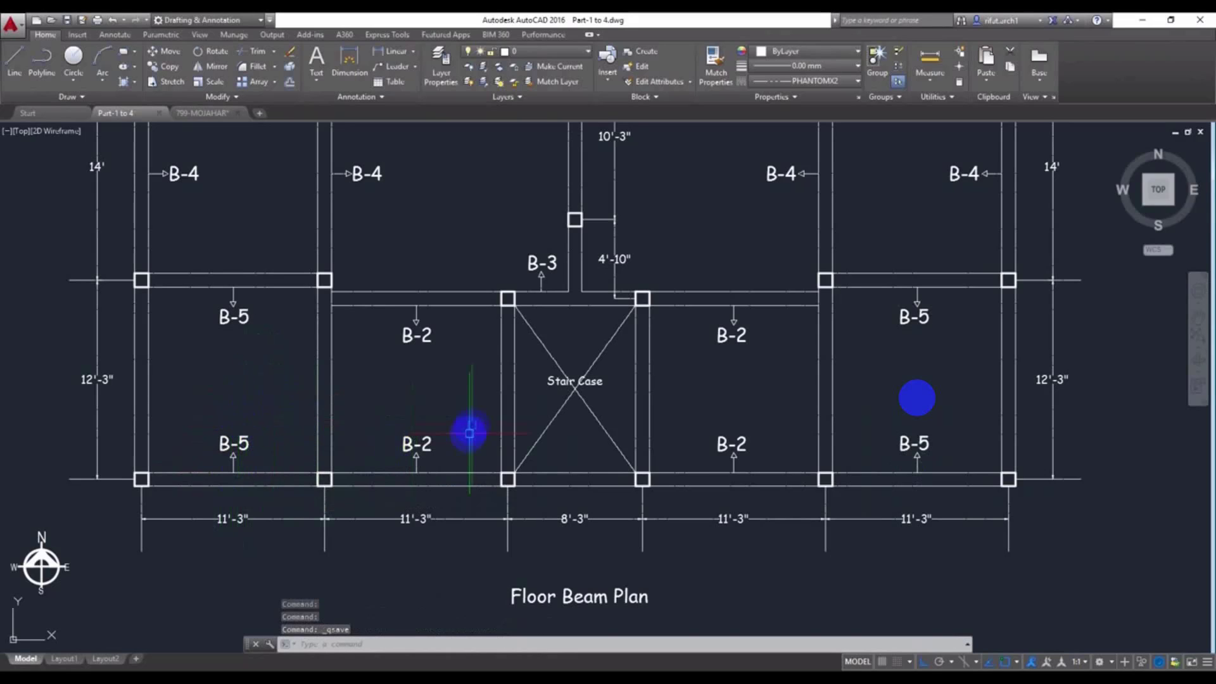
middle_click_drag(463, 339, 450, 428)
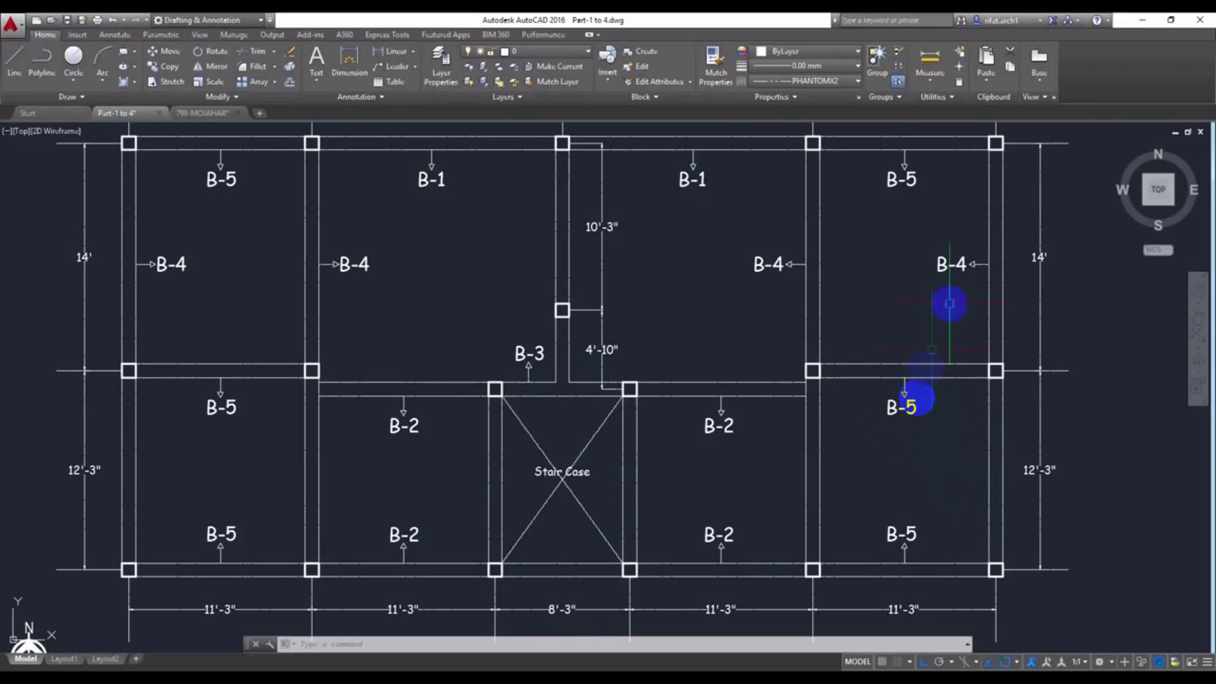
Delete the inner right and inner left B-4 labels with their arrows
left_click(793, 245)
left_click(742, 293)
key("Delete")
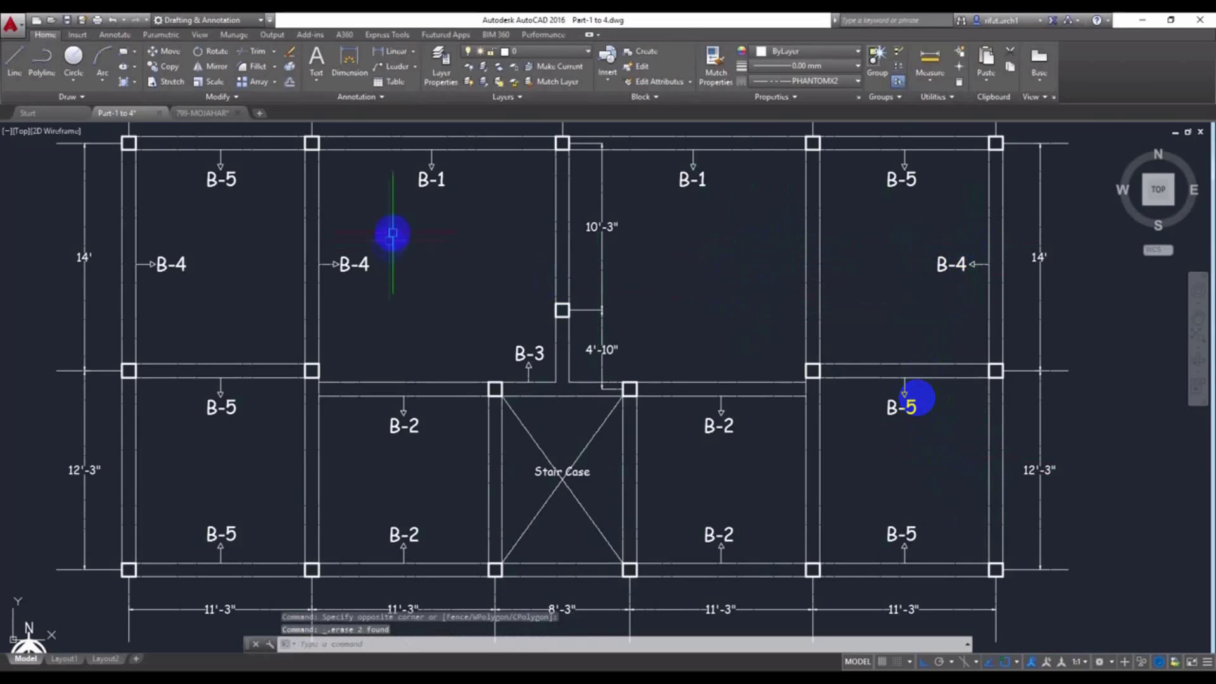
left_click(400, 230)
left_click(351, 279)
key("Delete")
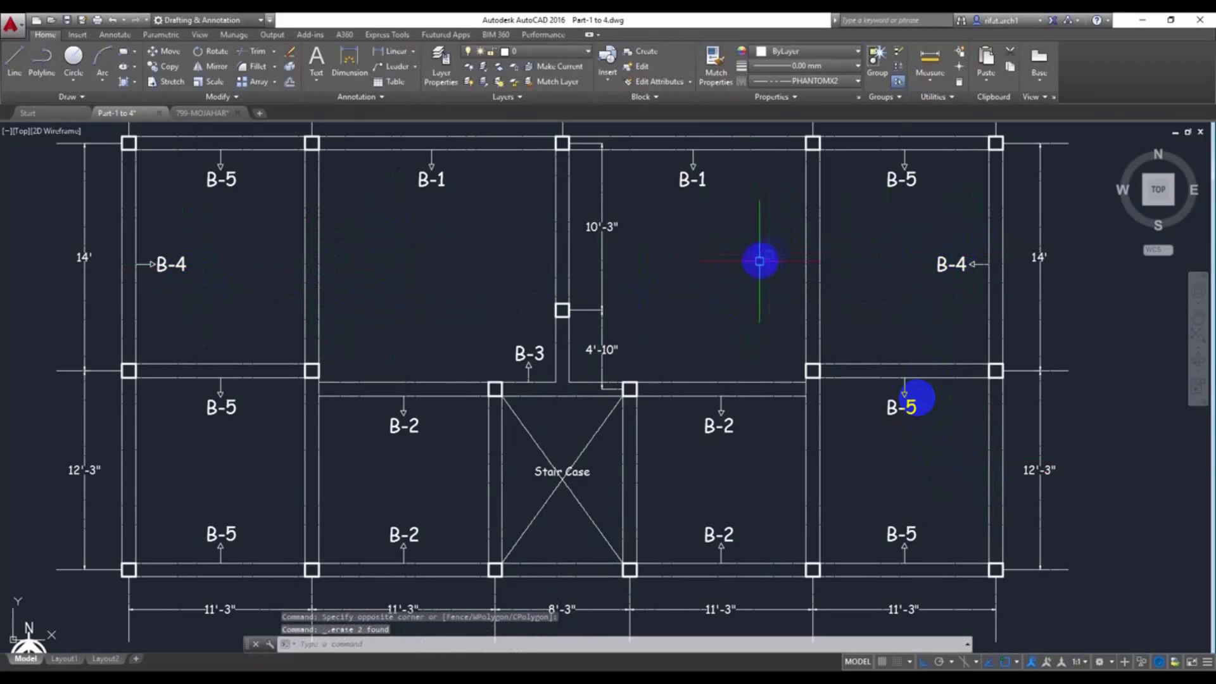
Delete the bottom-left and bottom-right B-5 labels with their arrows
left_click(263, 489)
left_click(196, 552)
key("Delete")
left_click(974, 491)
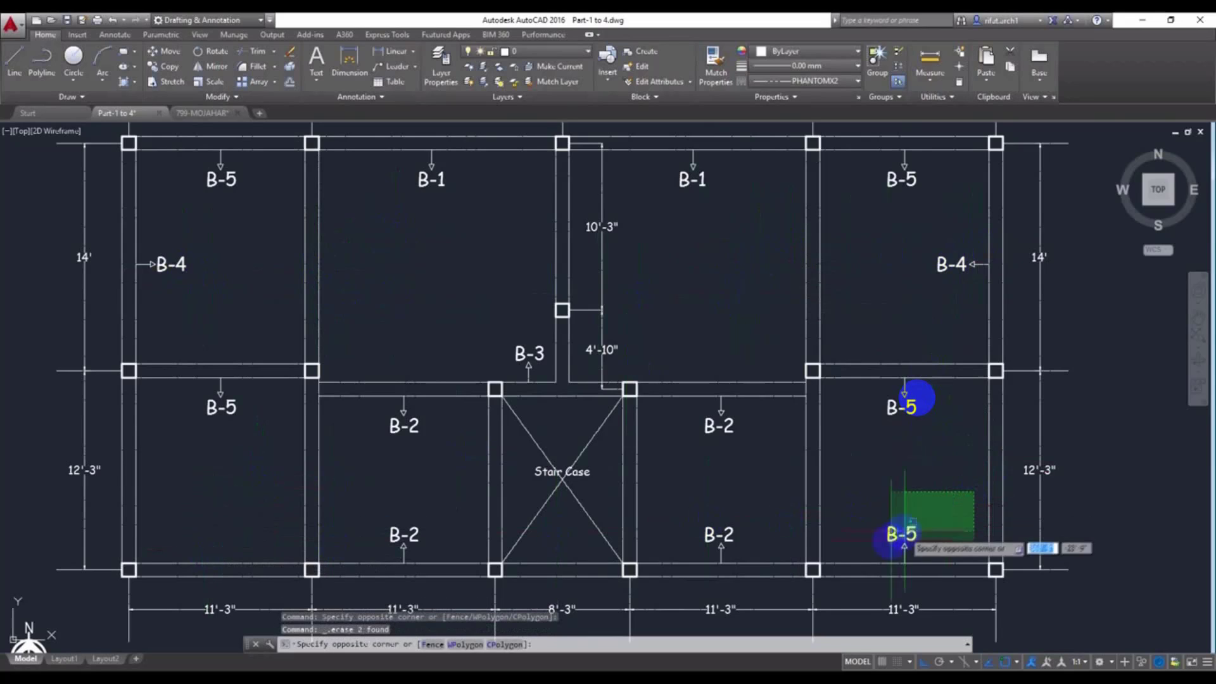
left_click(896, 535)
key("Delete")
Delete the bottom-right and bottom-left B-2 labels with their arrows
left_click(754, 487)
left_click(706, 547)
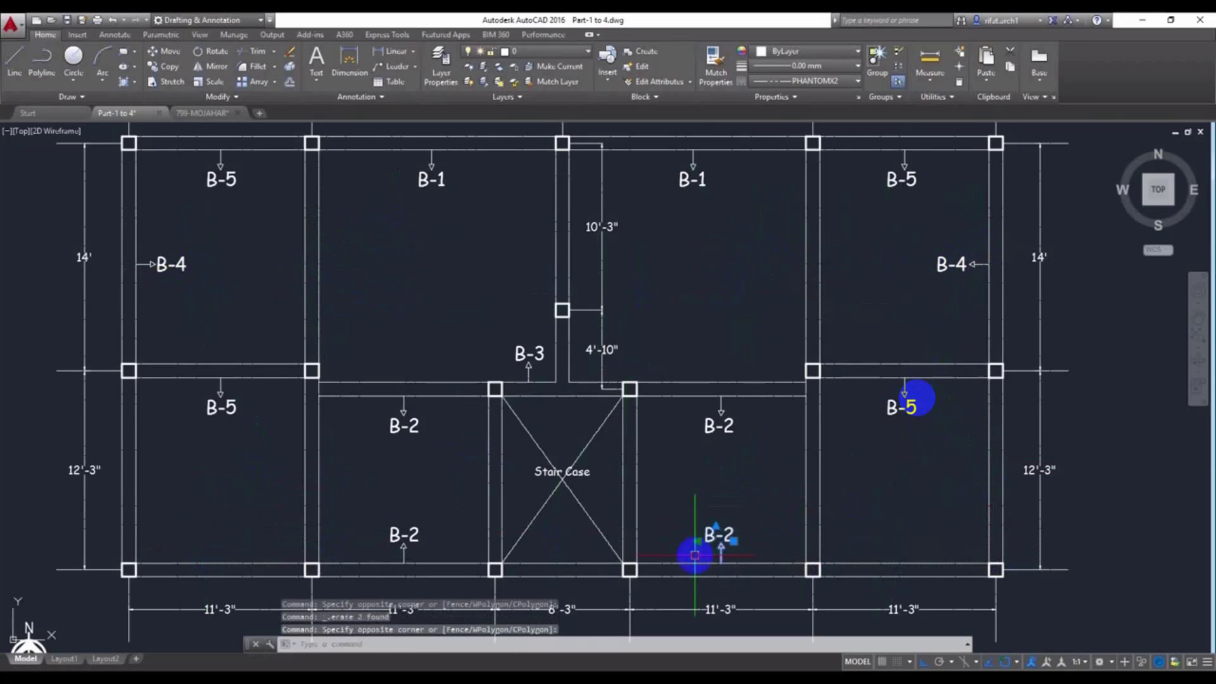
key("Delete")
left_click(448, 488)
left_click(371, 552)
key("Delete")
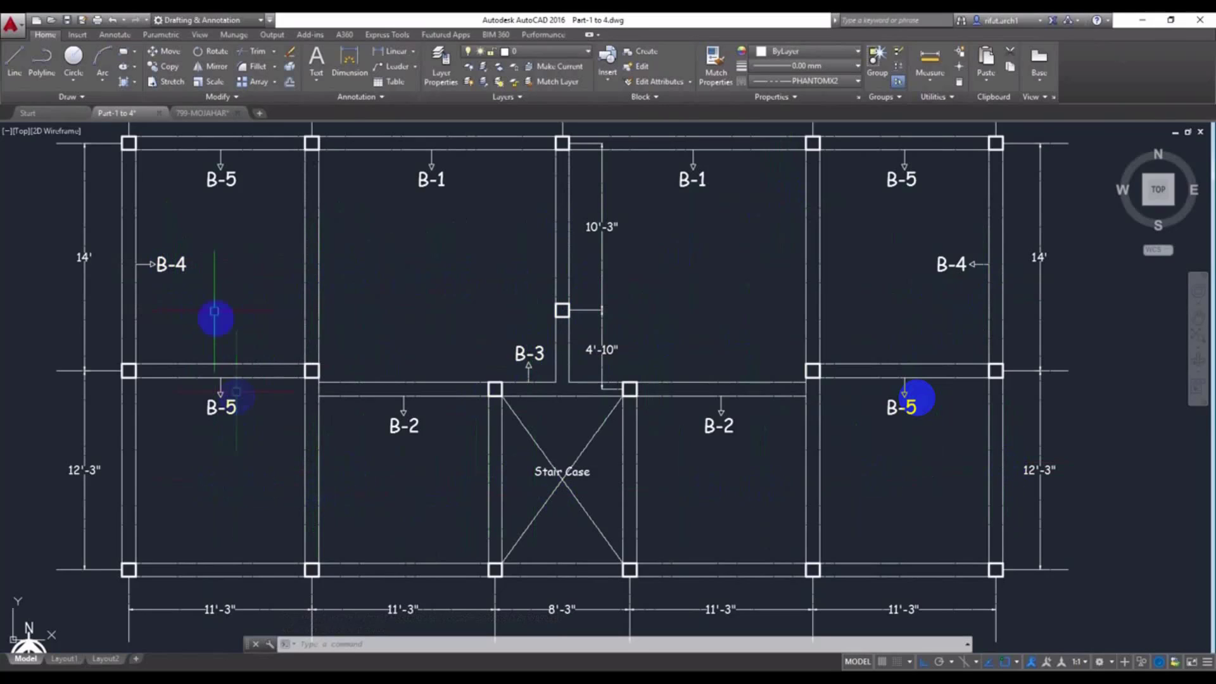
Copy the left B-4 label and arrow down to the lower left beam and relabel it B-6
left_click(204, 235)
left_click(152, 277)
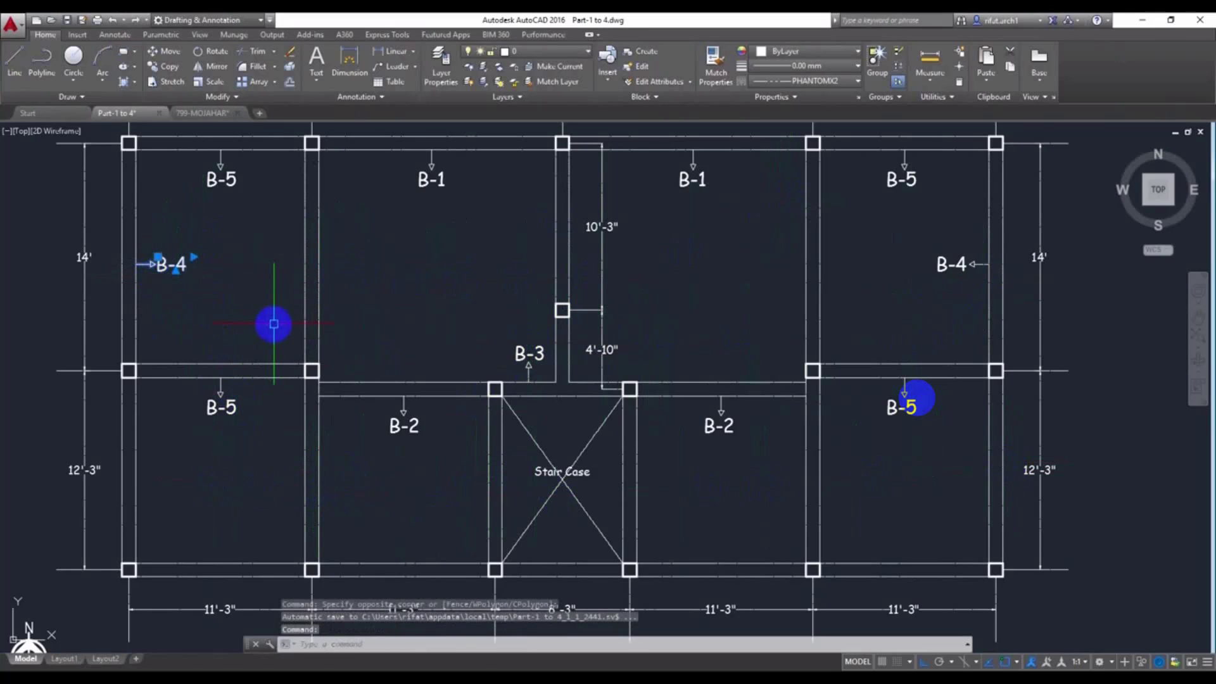
type("co")
key("Return")
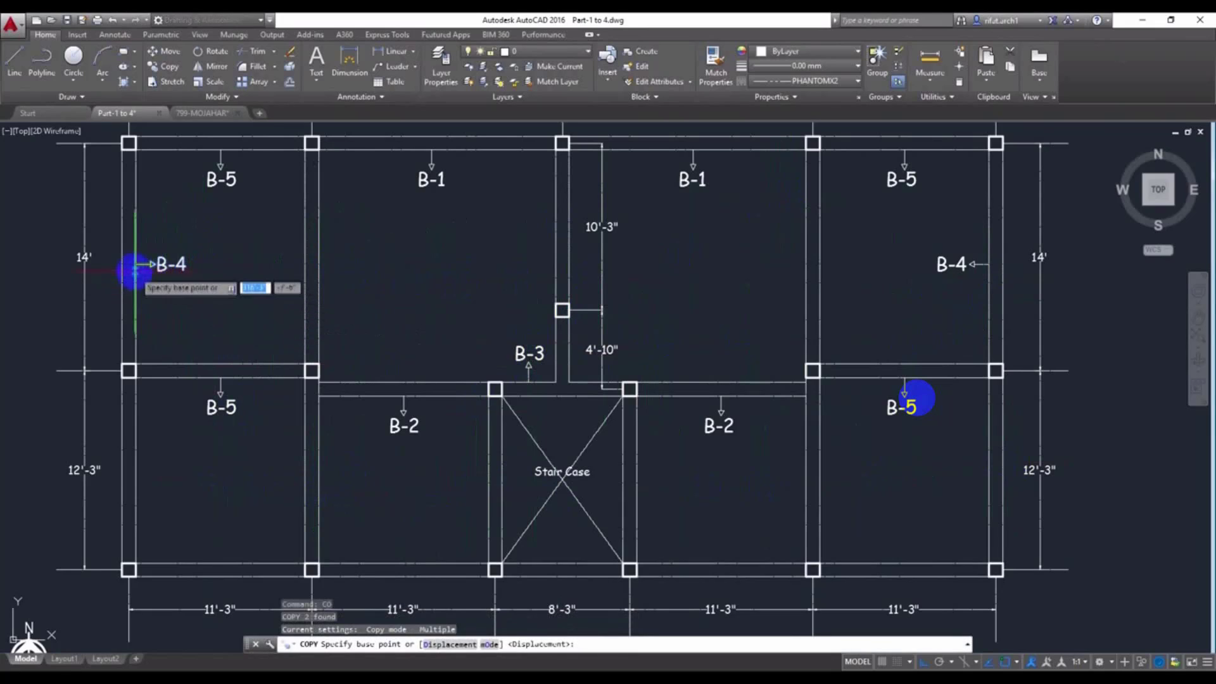
left_click(136, 264)
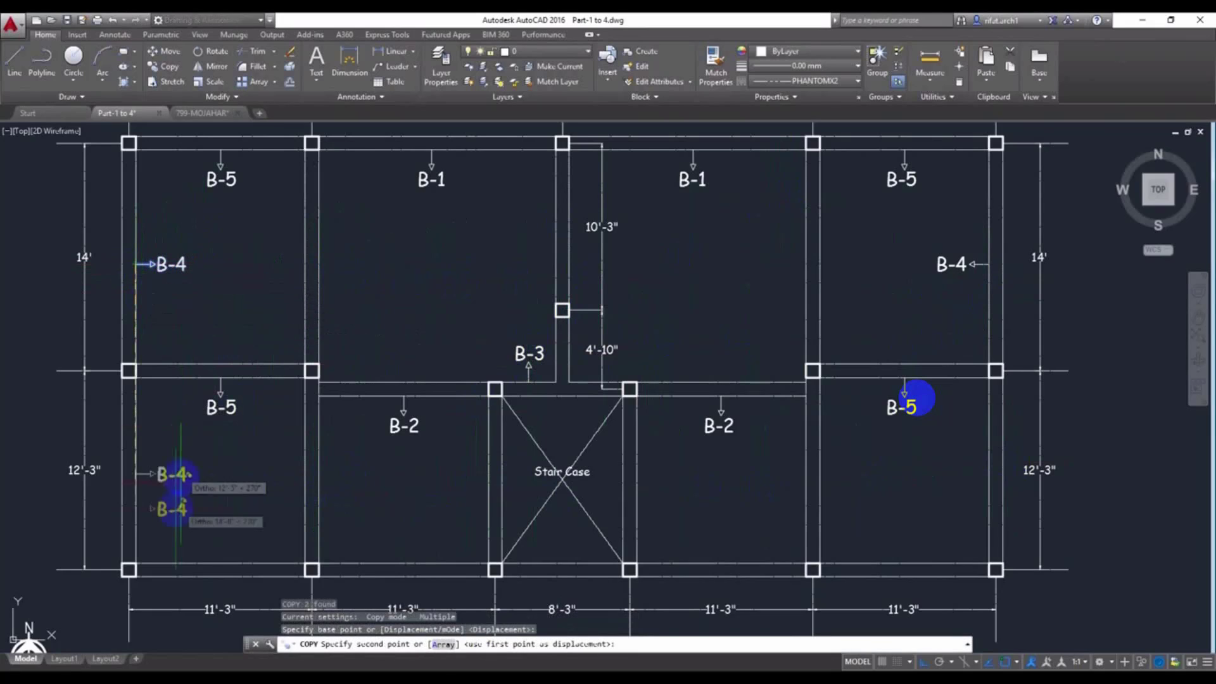
left_click(137, 489)
key("Escape")
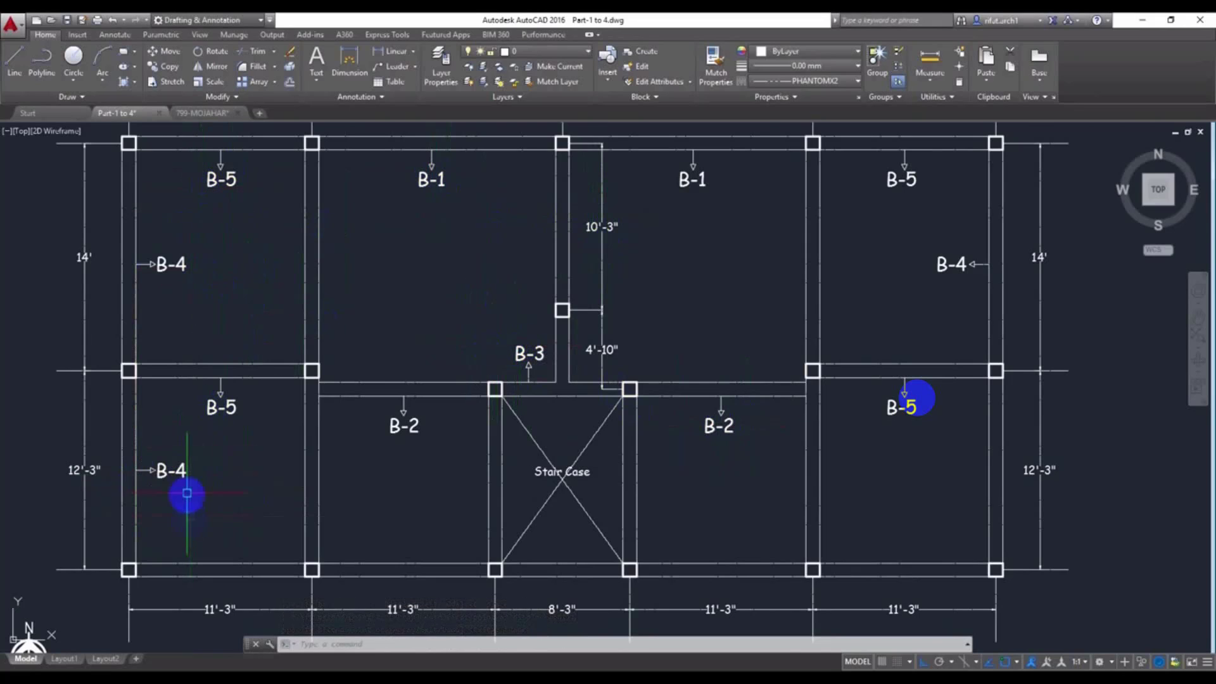
double_click(182, 471)
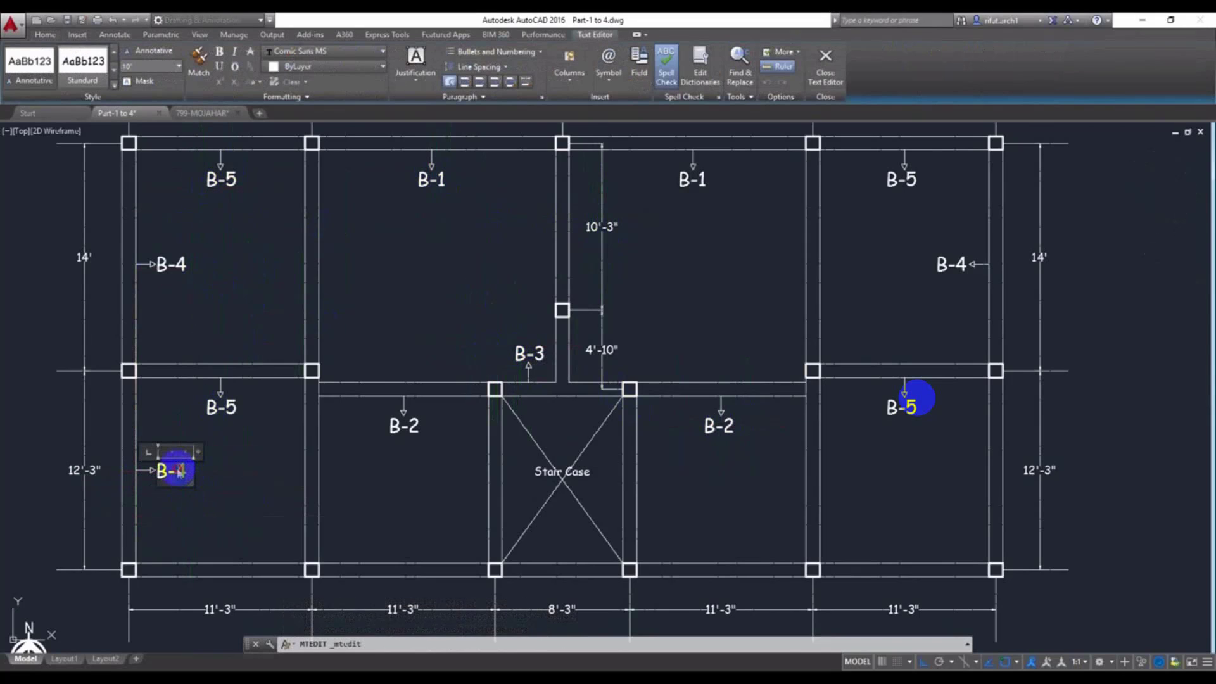
type("6")
left_click(238, 505)
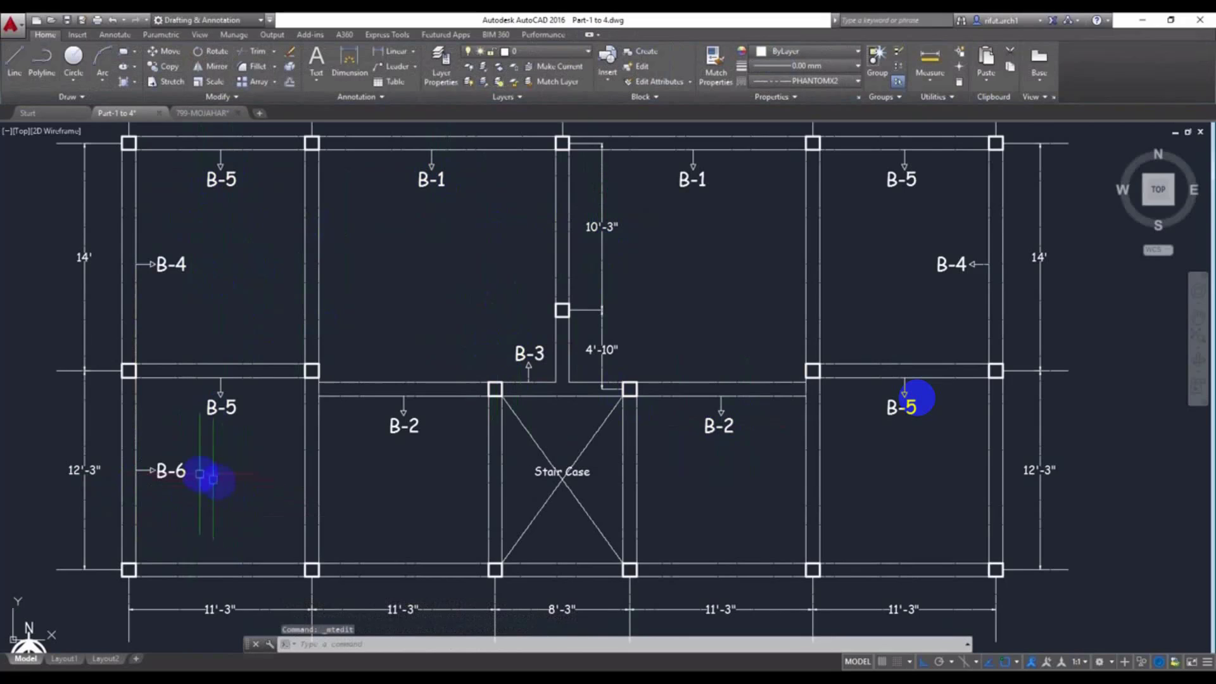
Mirror the B-6 label across the stair centre into the lower right bay, keeping the original, and save
left_click(207, 455)
left_click(158, 497)
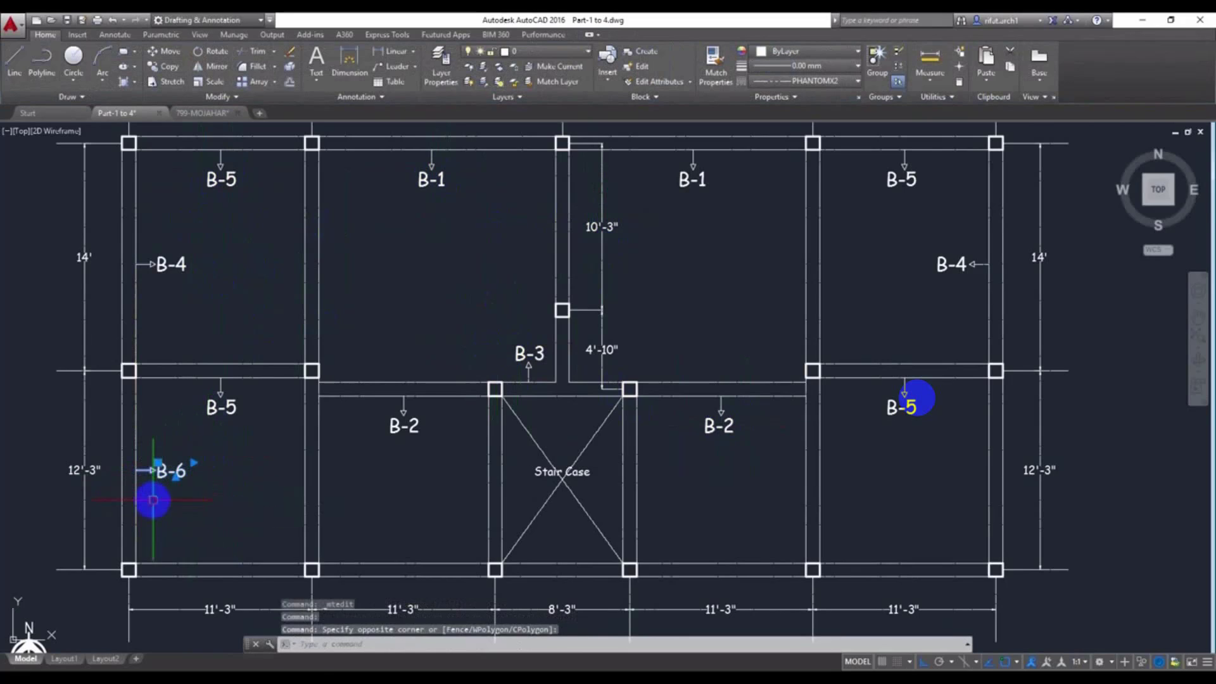
type("mi")
key("Return")
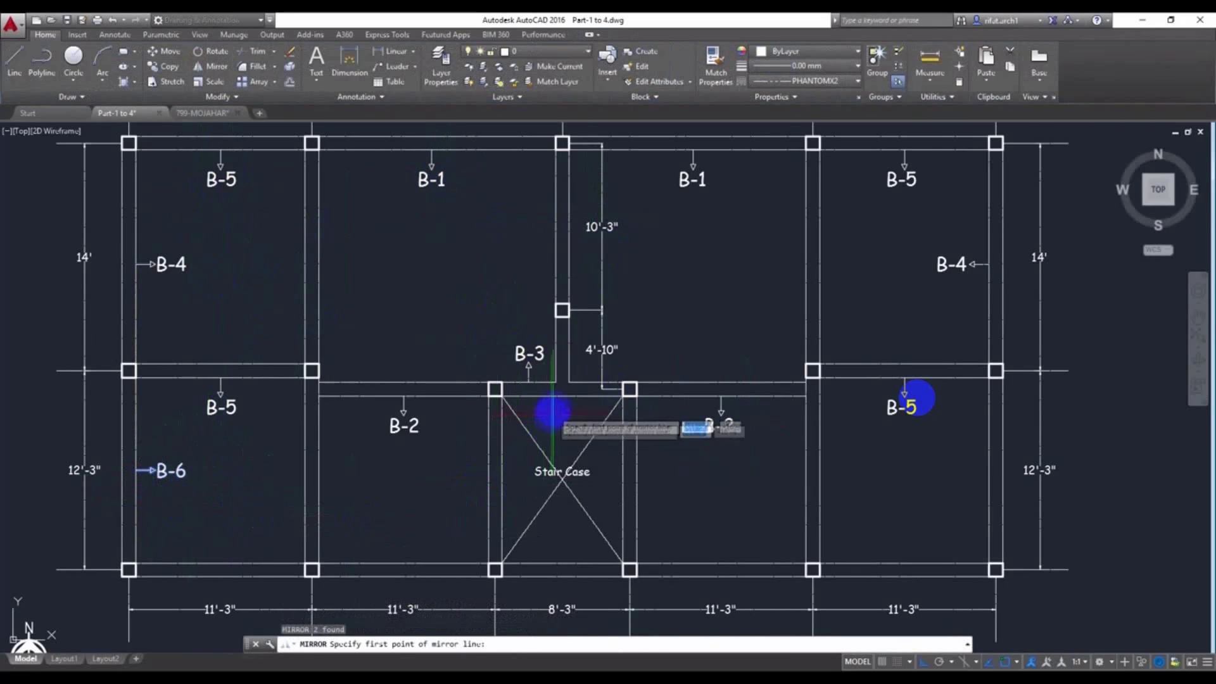
left_click(557, 403)
left_click(557, 430)
key("Return")
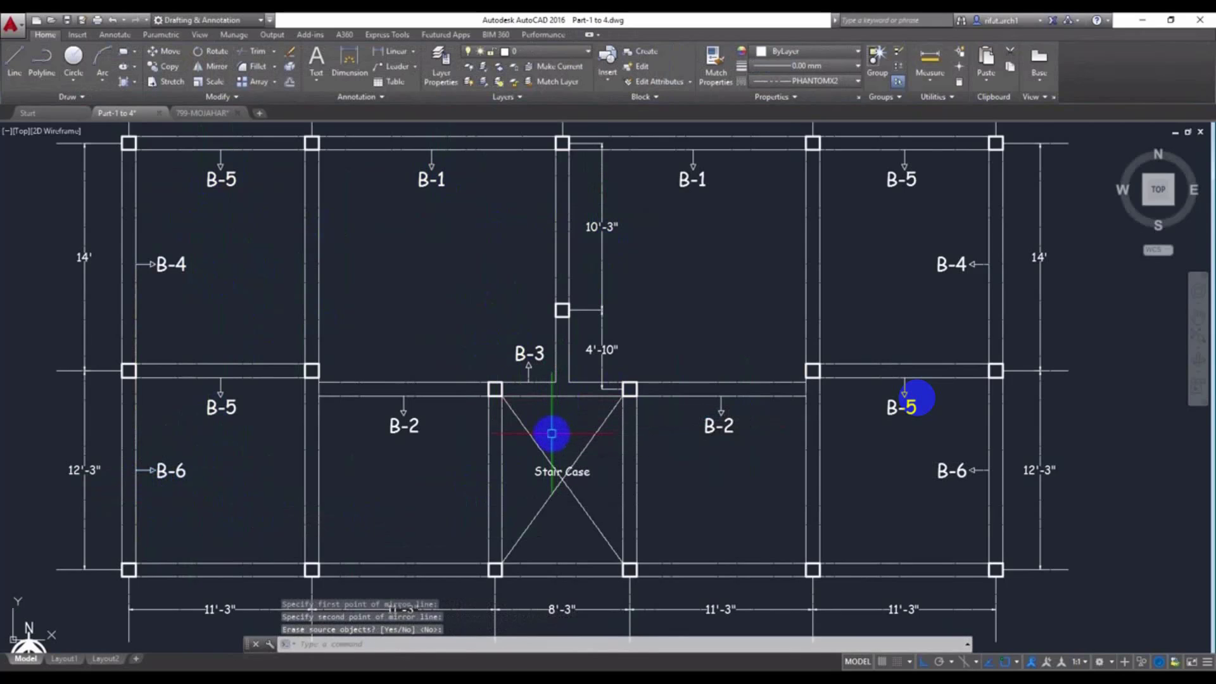
key("ctrl+s")
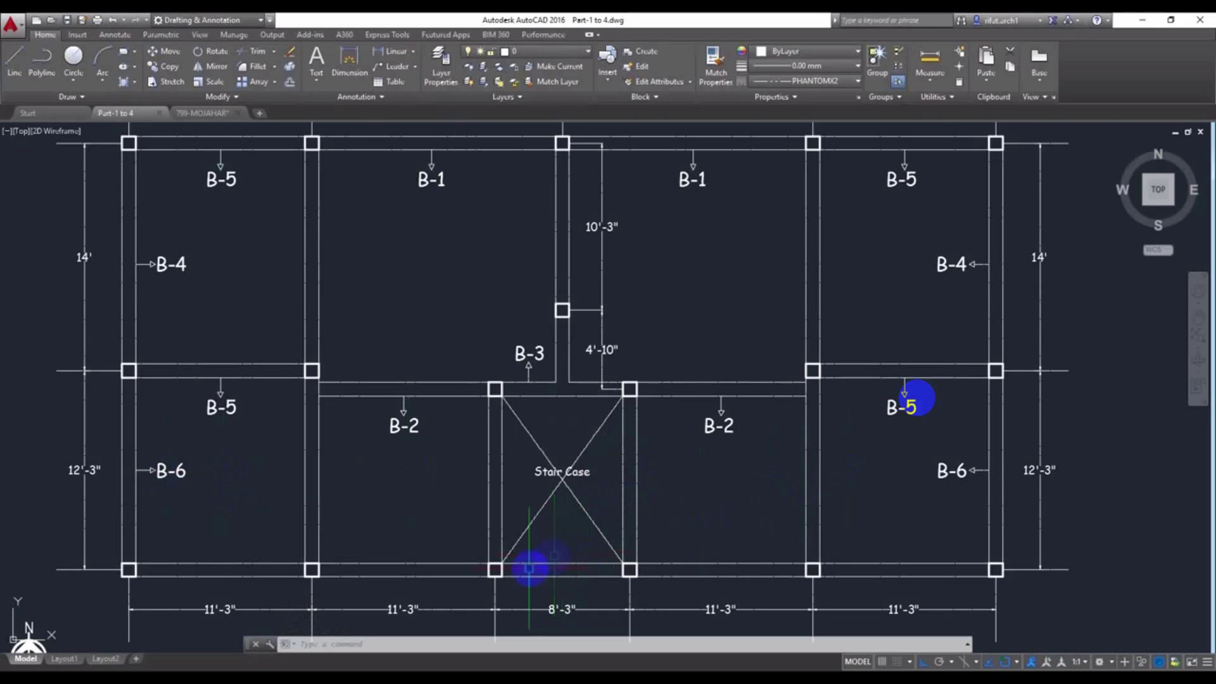
Select the left B-6 label and start a copy, then abandon it
left_click(200, 454)
left_click(150, 497)
type("co")
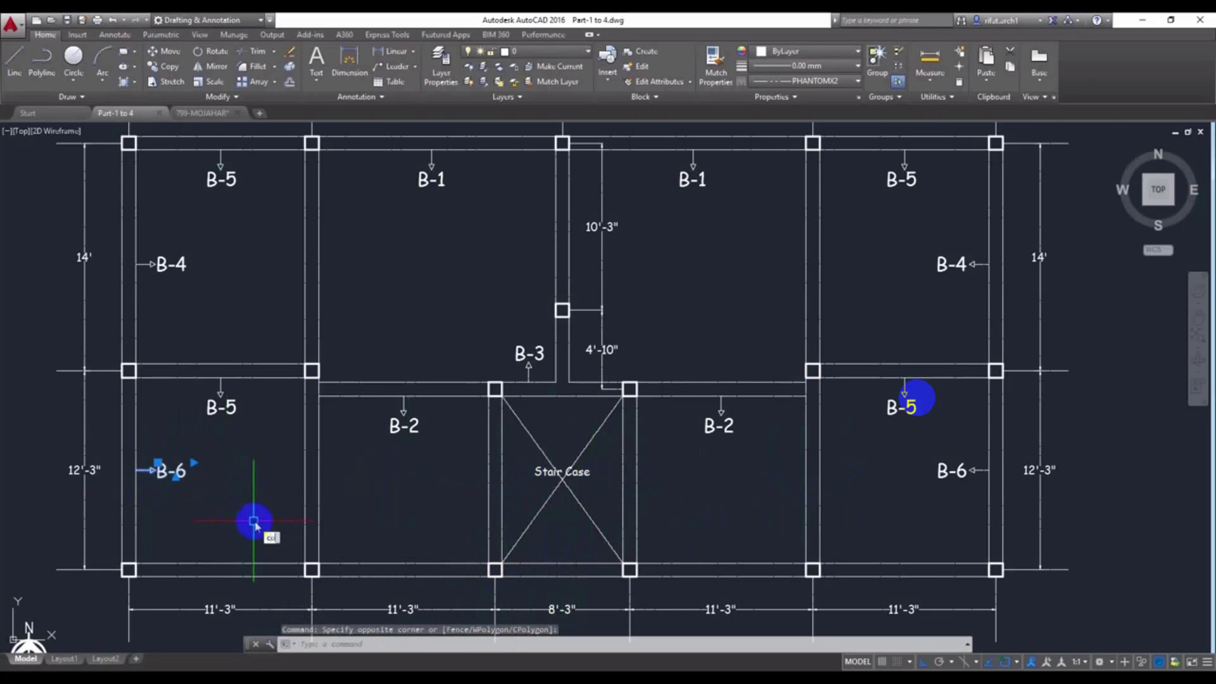
key("Return")
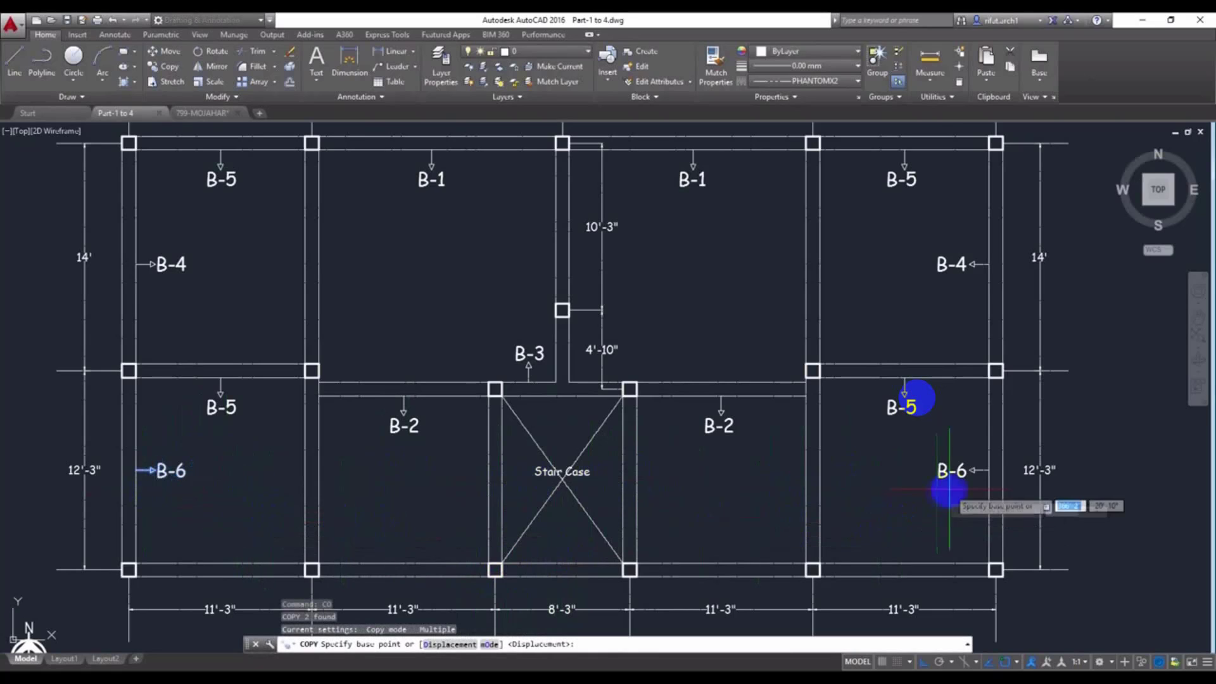
left_click(990, 470)
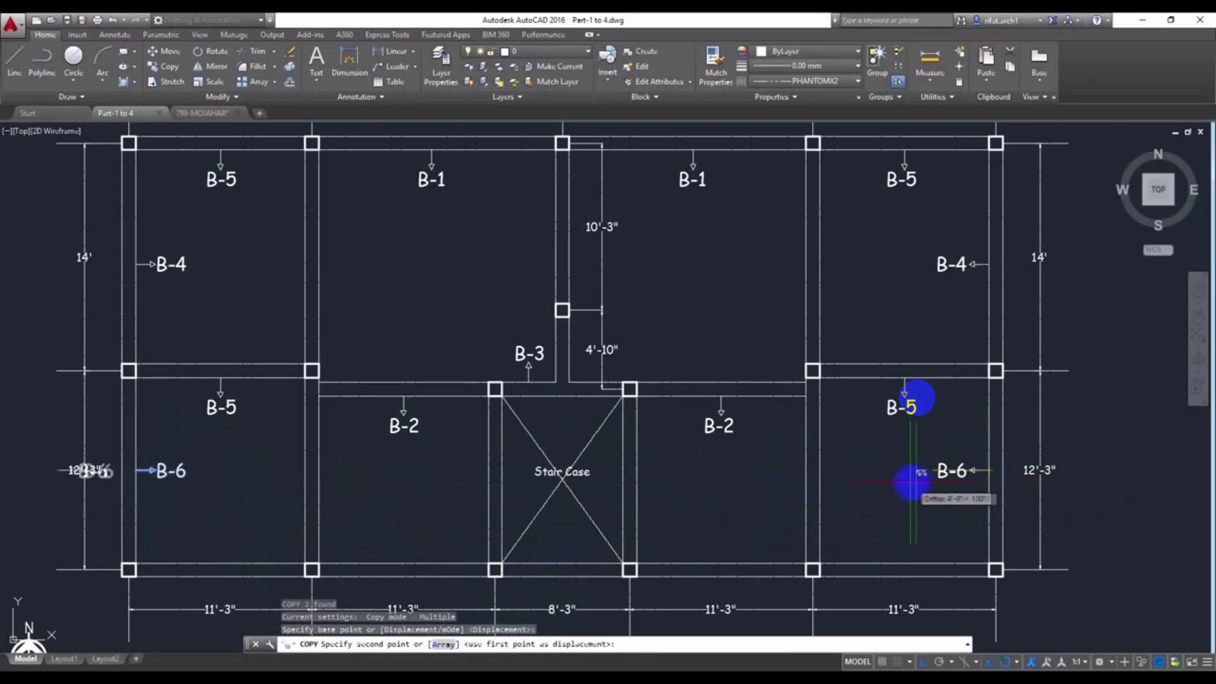
key("Escape")
key("Escape")
key("Escape")
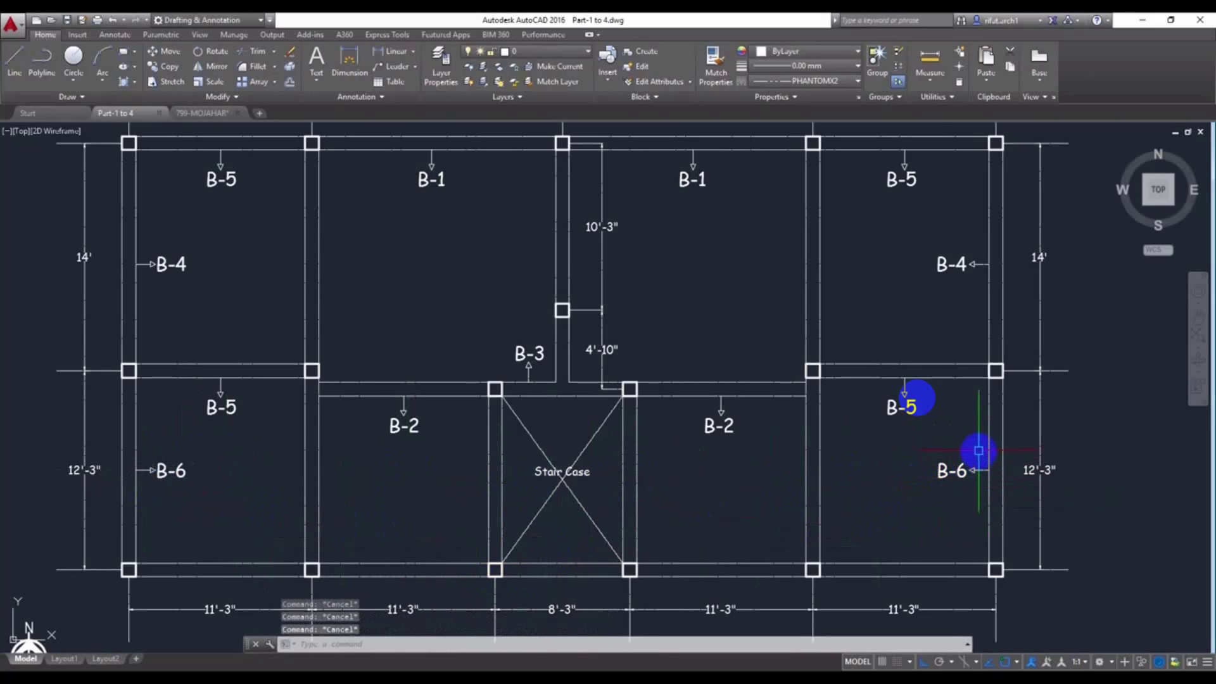
Copy the right B-6 label to the left of the staircase and relabel it B-7
left_click(979, 451)
left_click(918, 504)
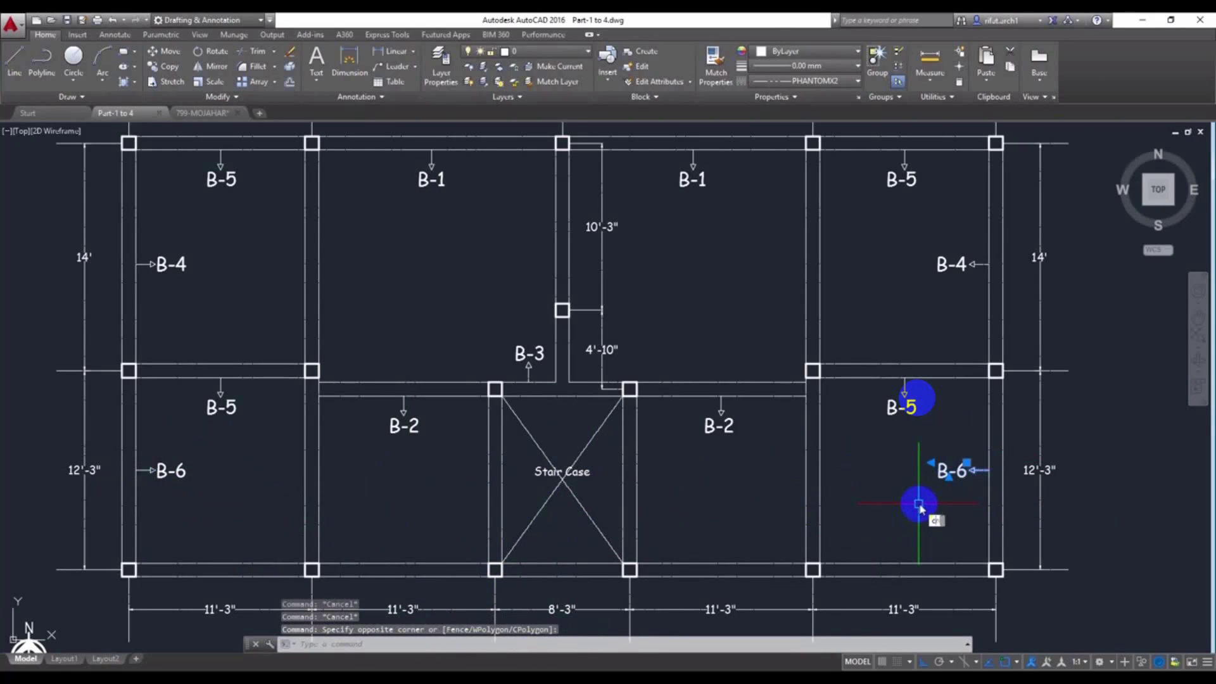
type("co")
key("Return")
left_click(932, 491)
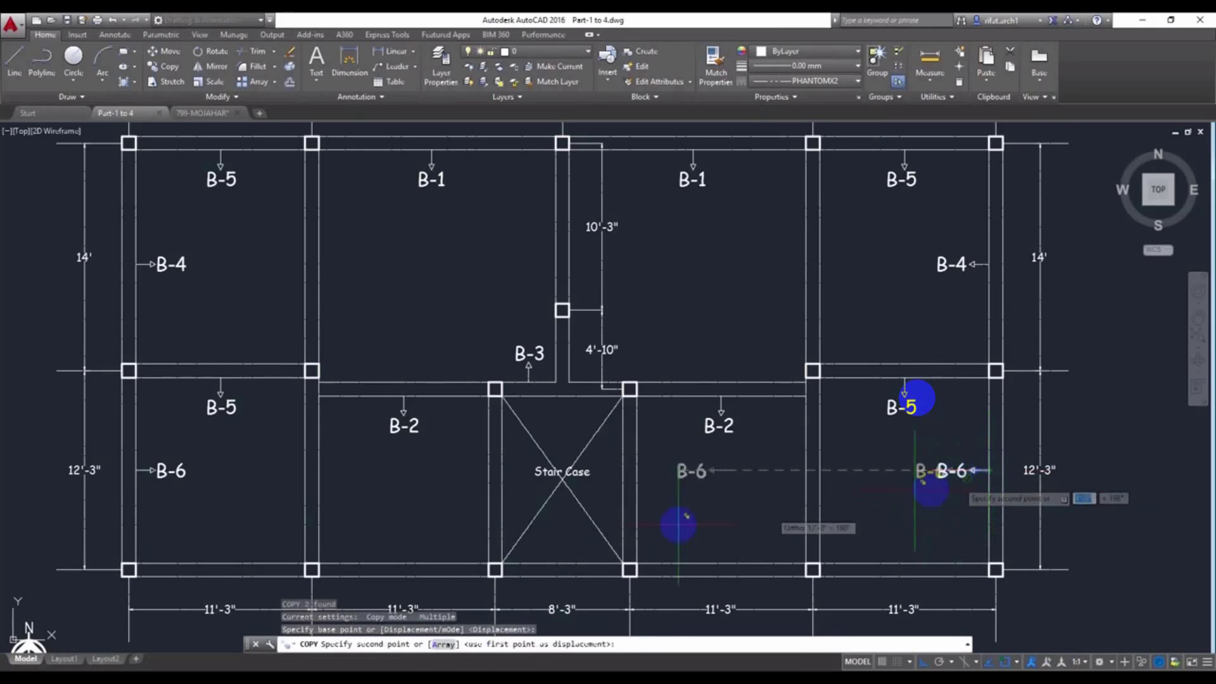
left_click(488, 470)
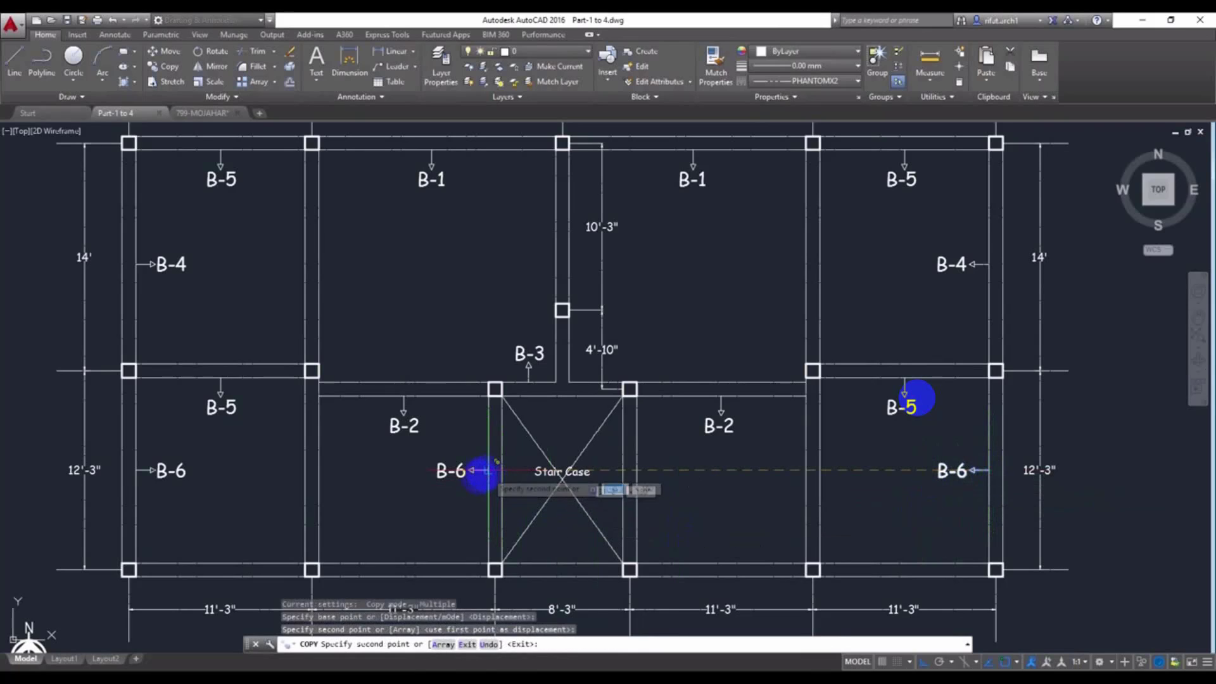
key("Escape")
double_click(457, 471)
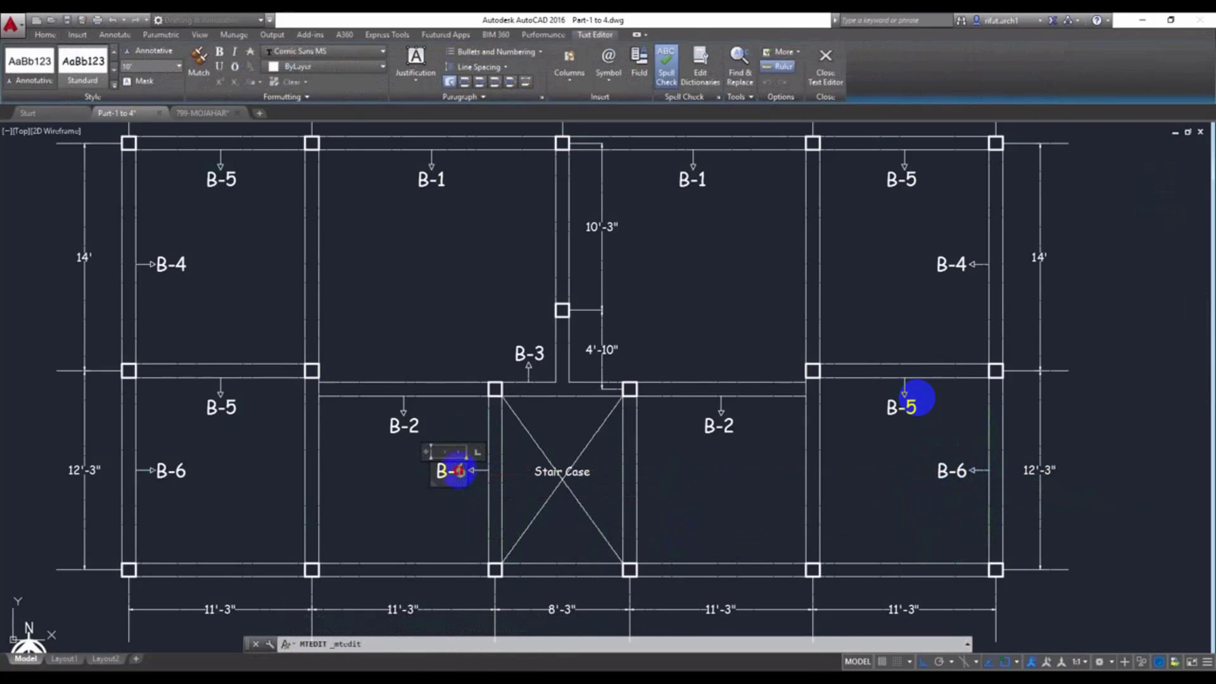
type("7")
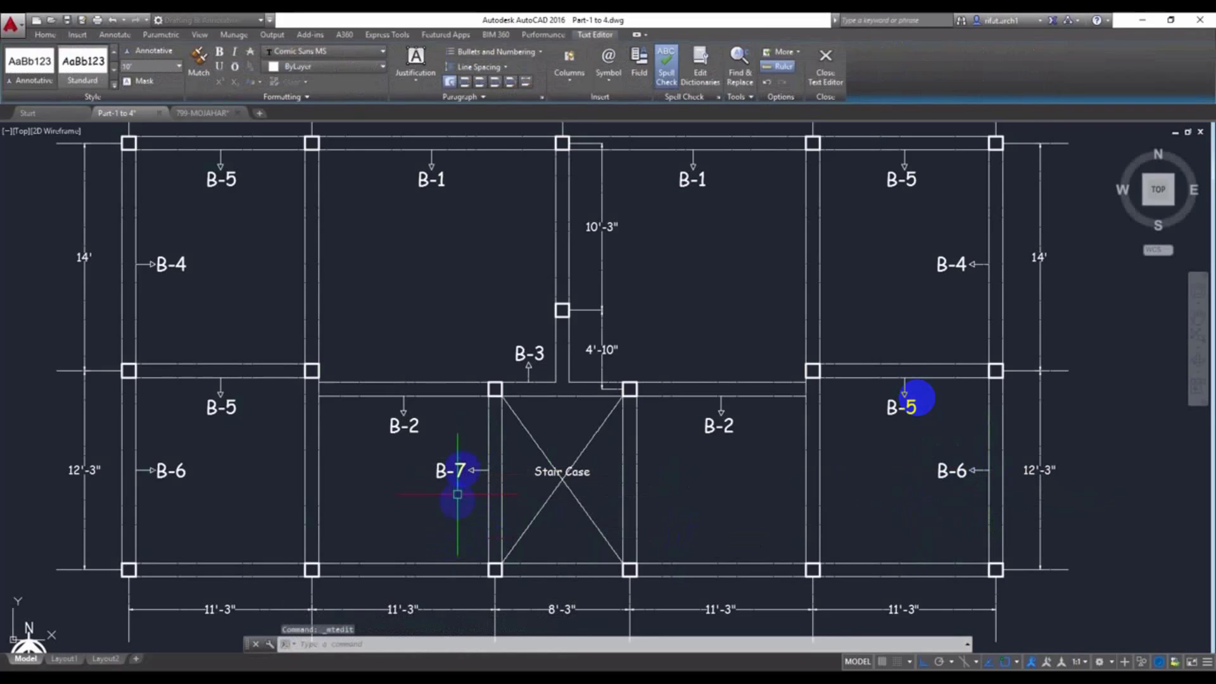
left_click(456, 488)
Mirror the B-7 label across the staircase centre, keeping the original, and save
left_click_drag(475, 442, 436, 502)
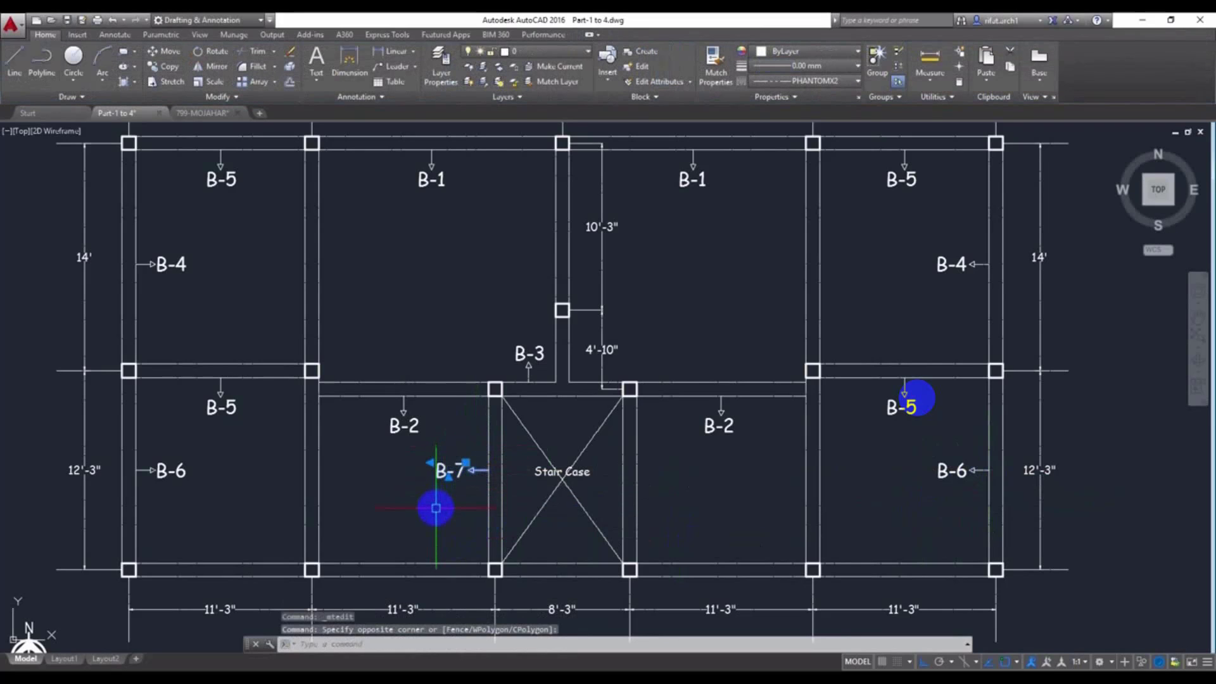
type("mirror line:")
key("Return")
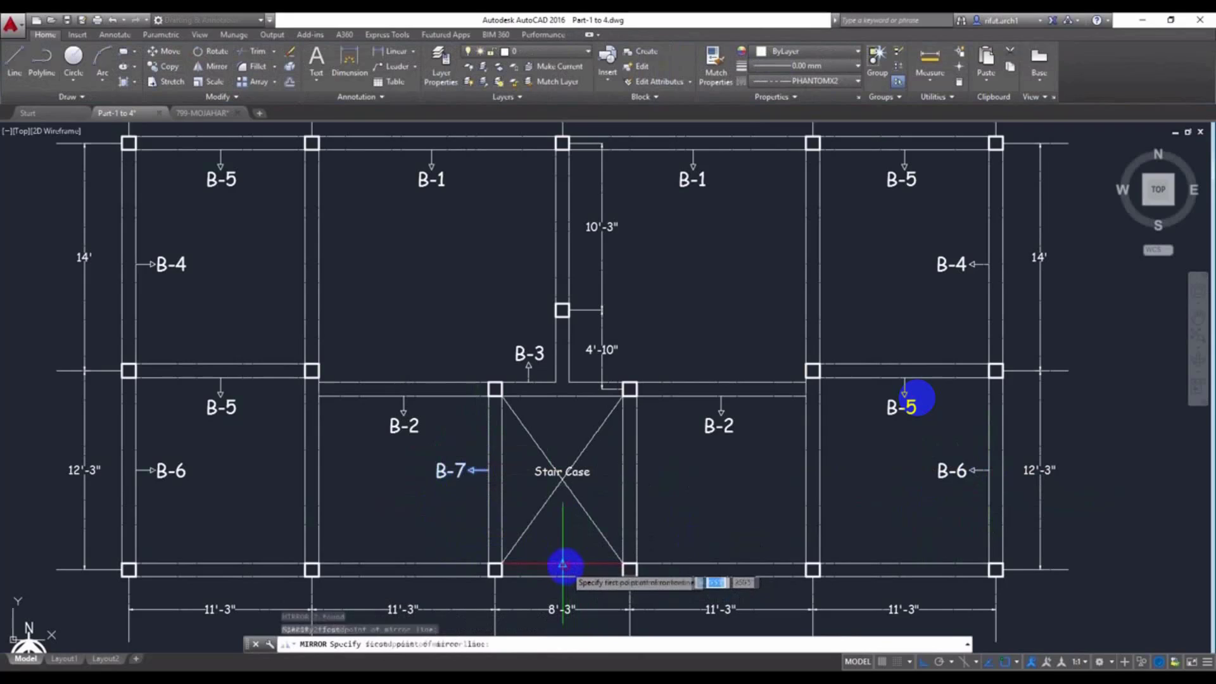
left_click(563, 565)
key("Return")
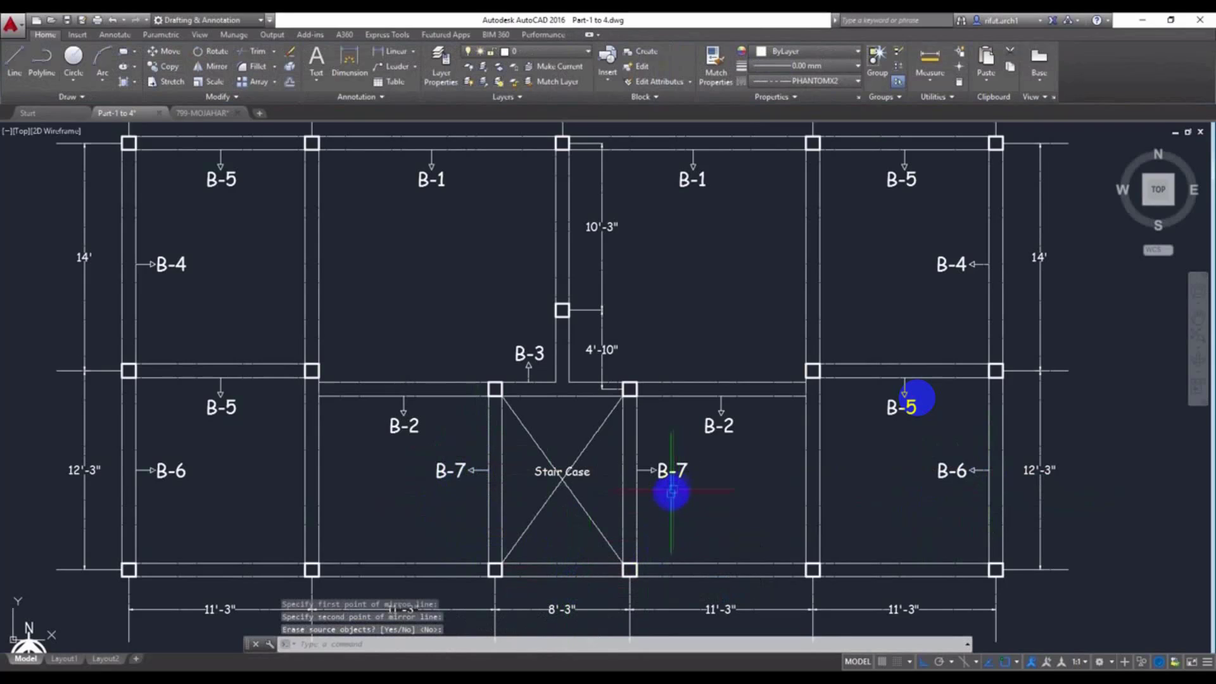
key("ctrl+s")
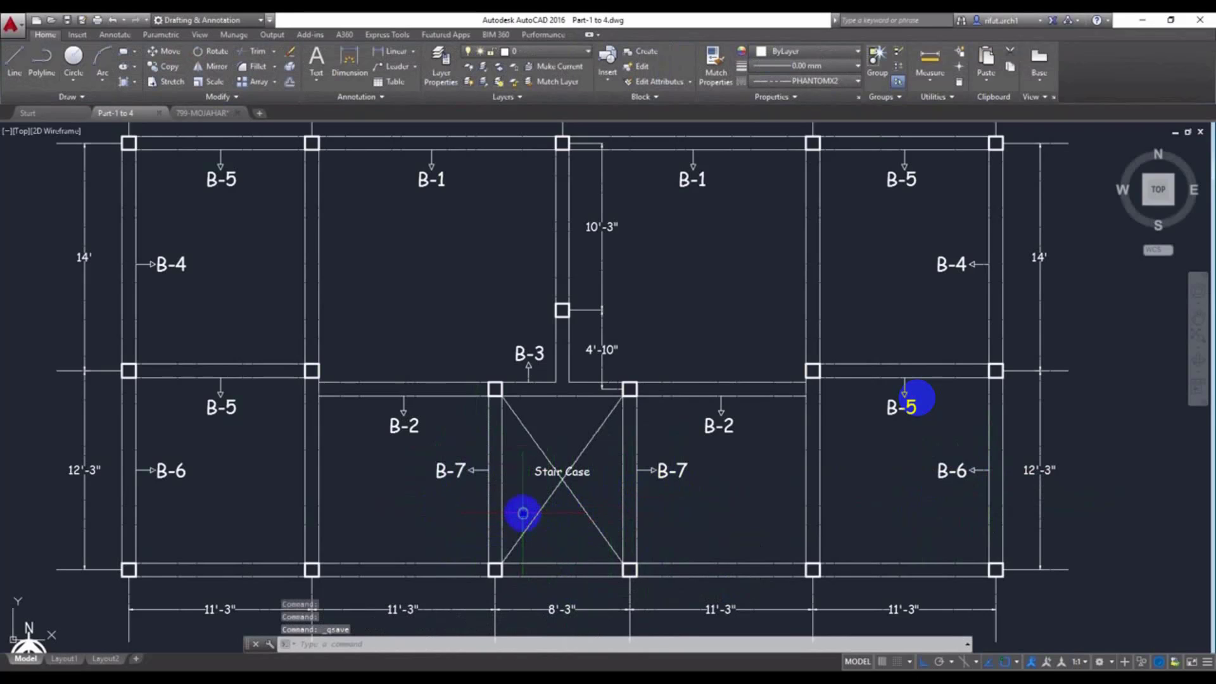
middle_click_drag(532, 521, 560, 493)
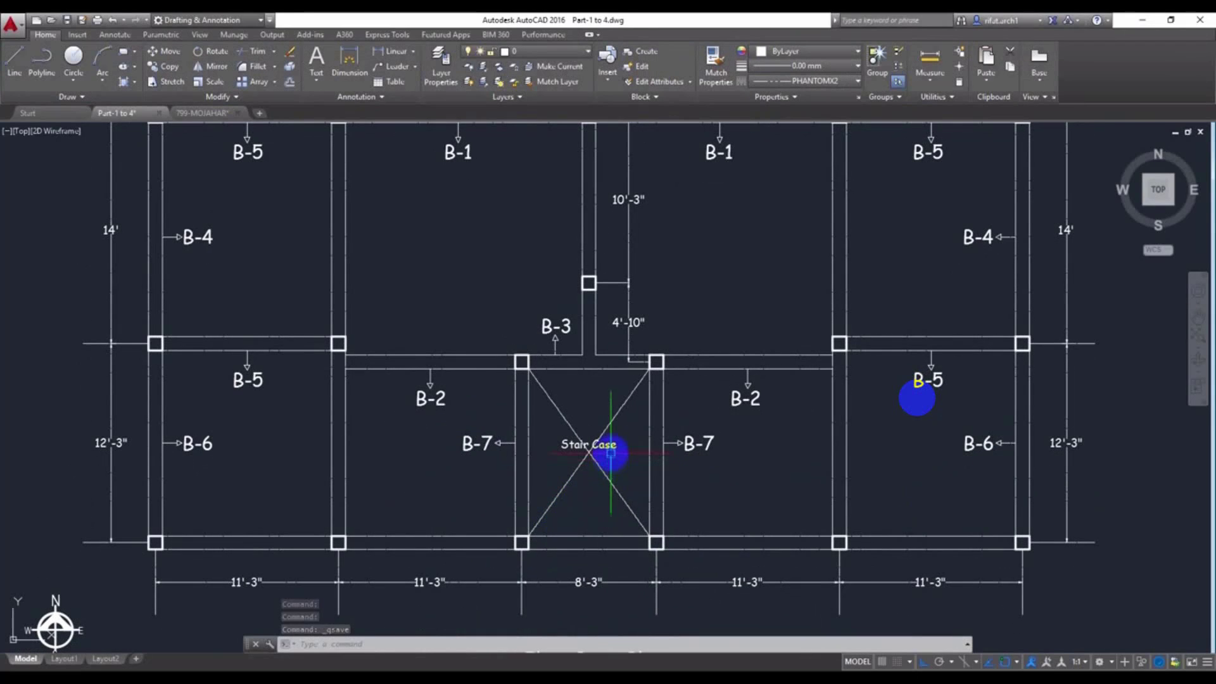
Copy the left B-2 label and arrow onto the bottom beam below the staircase
scroll(539, 481, "up", 2)
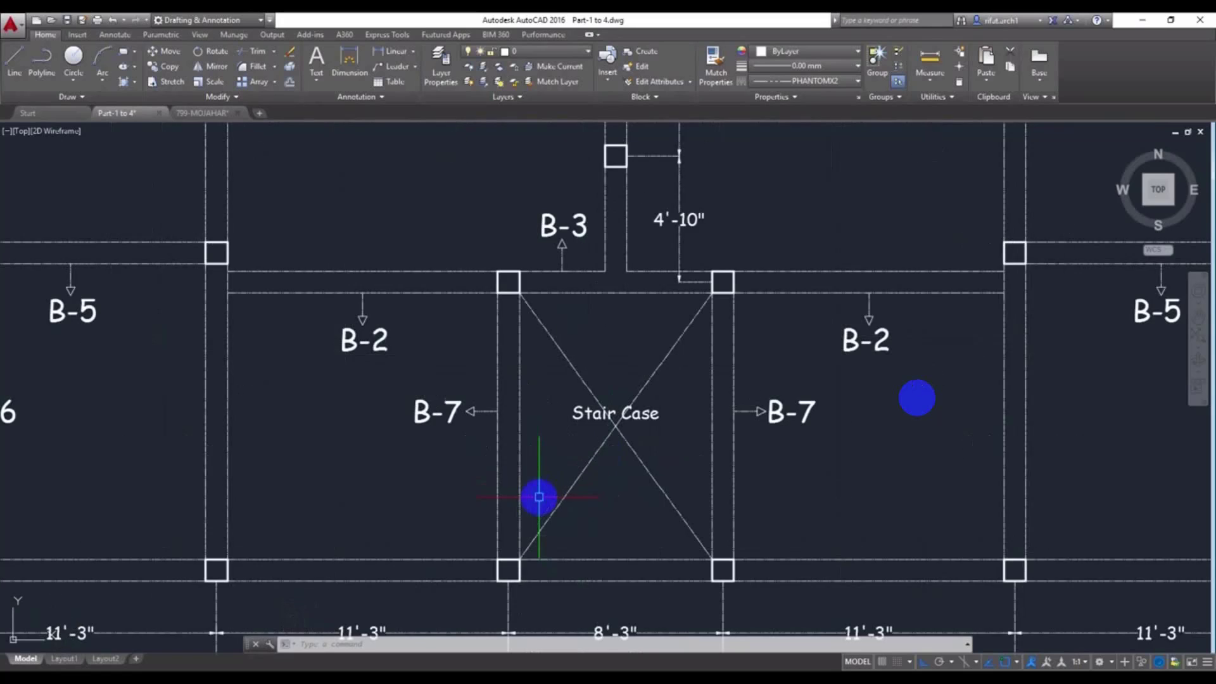
scroll(539, 498, "up", 1)
left_click(380, 252)
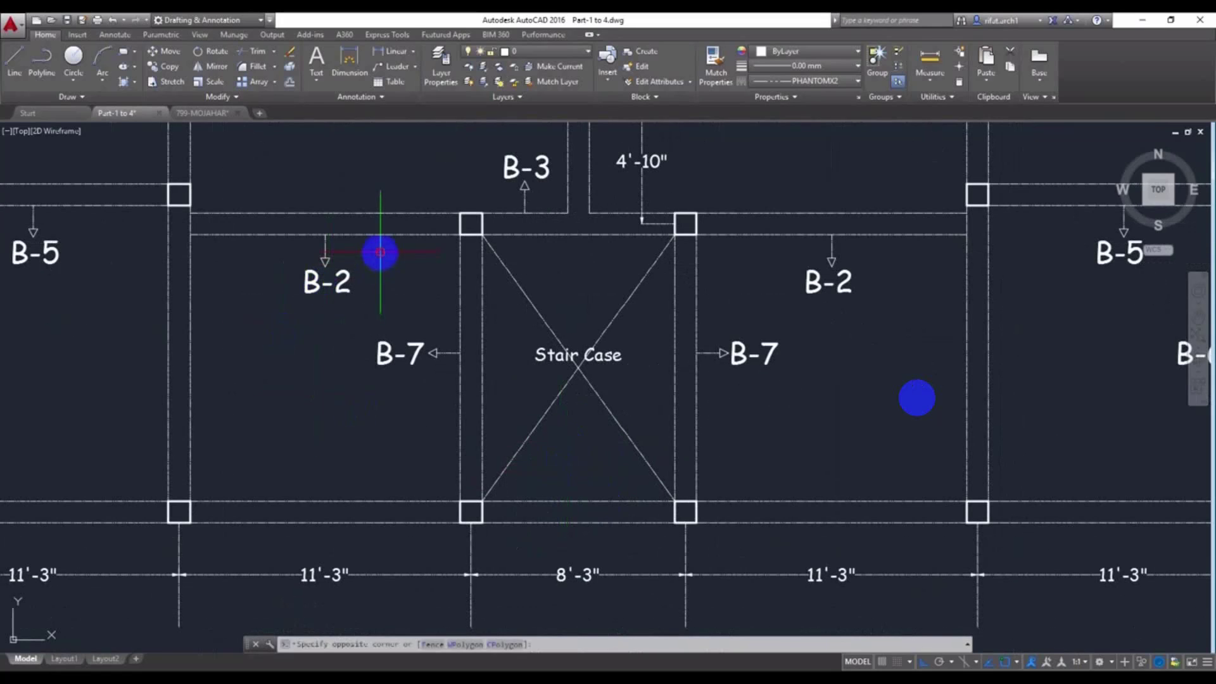
left_click(304, 304)
type("co")
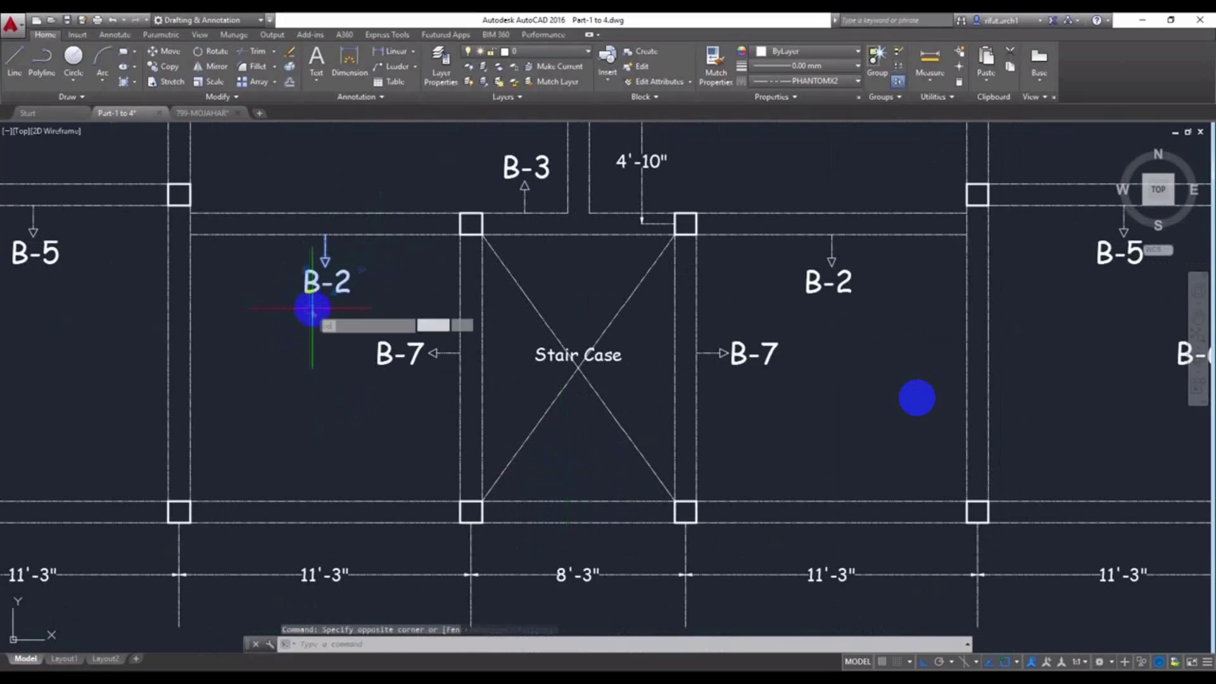
key("Return")
left_click(325, 235)
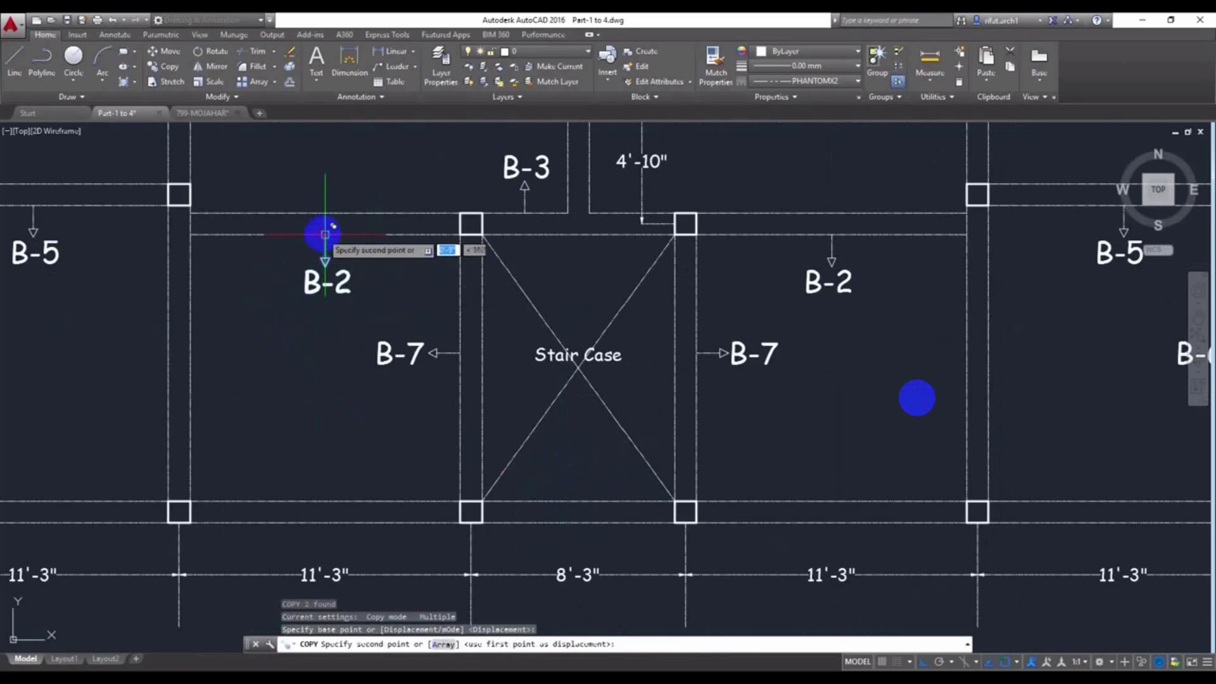
left_click(578, 501)
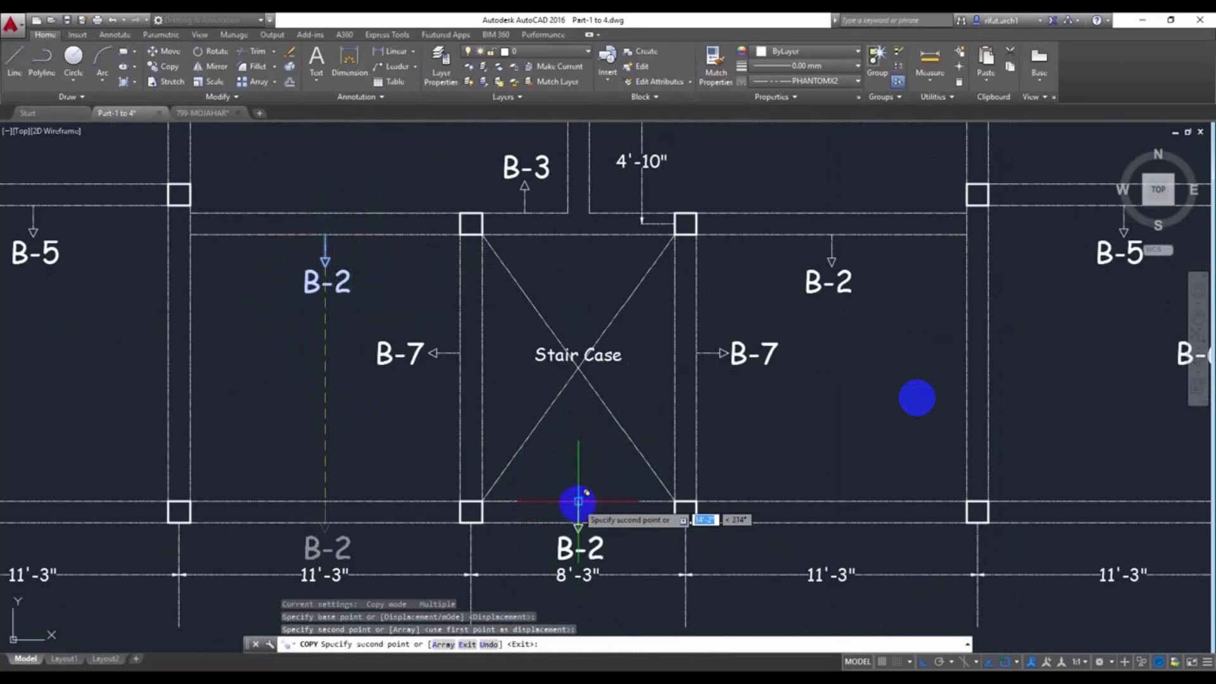
key("Escape")
Mirror the copied B-2 label across the beam line, erasing the original, so its arrow points up
left_click(579, 535)
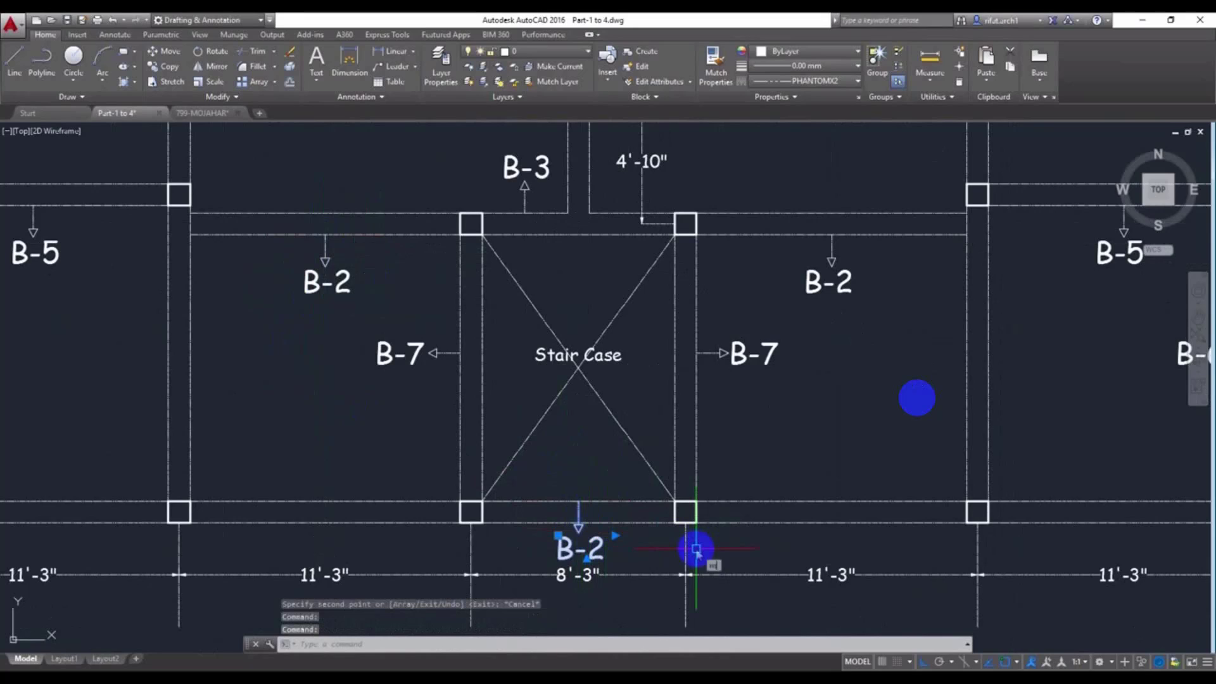
type("m")
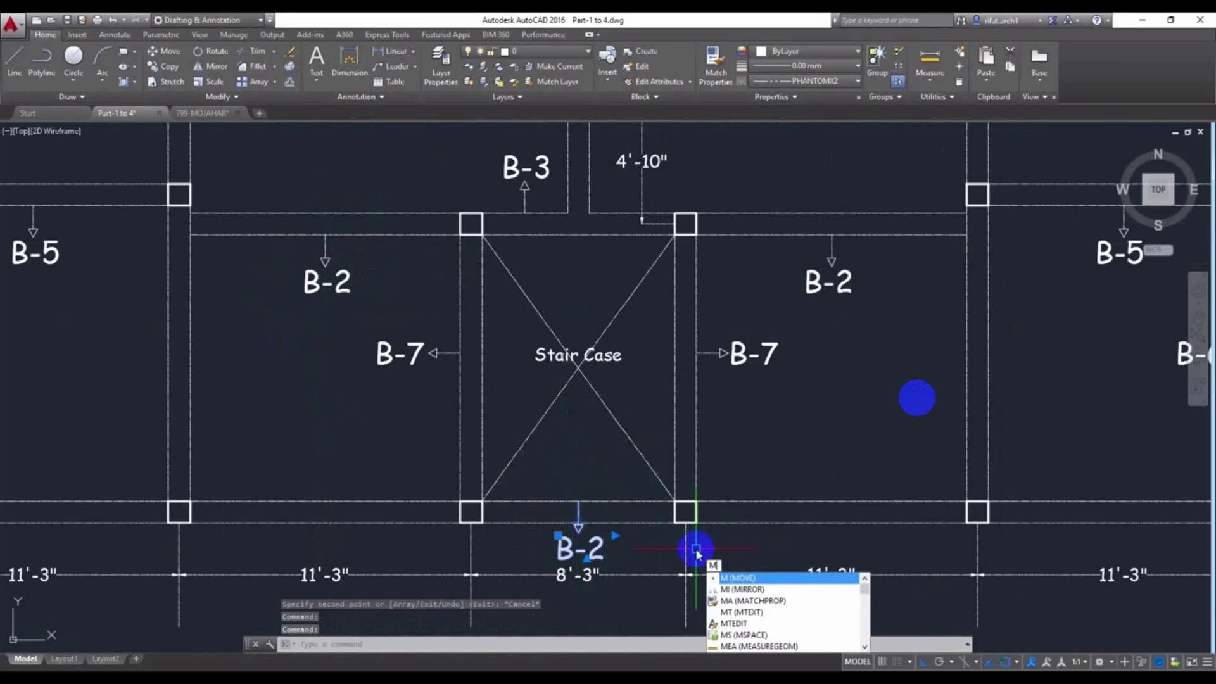
key("Return")
key("Return")
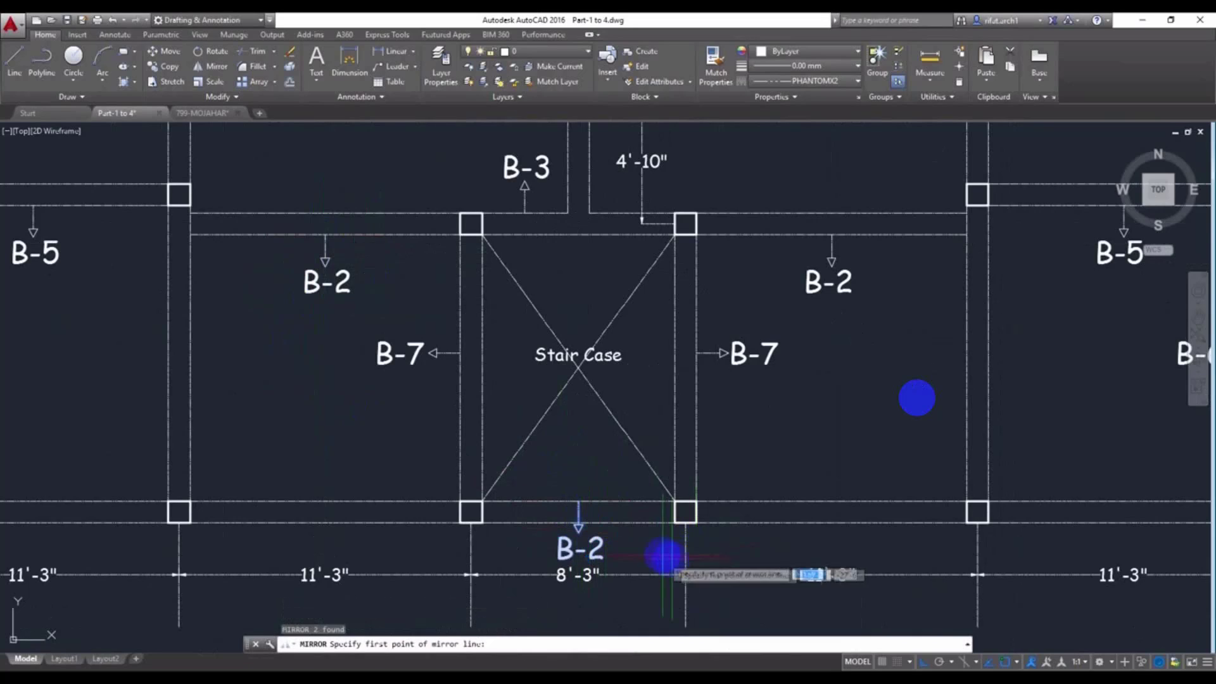
left_click(693, 511)
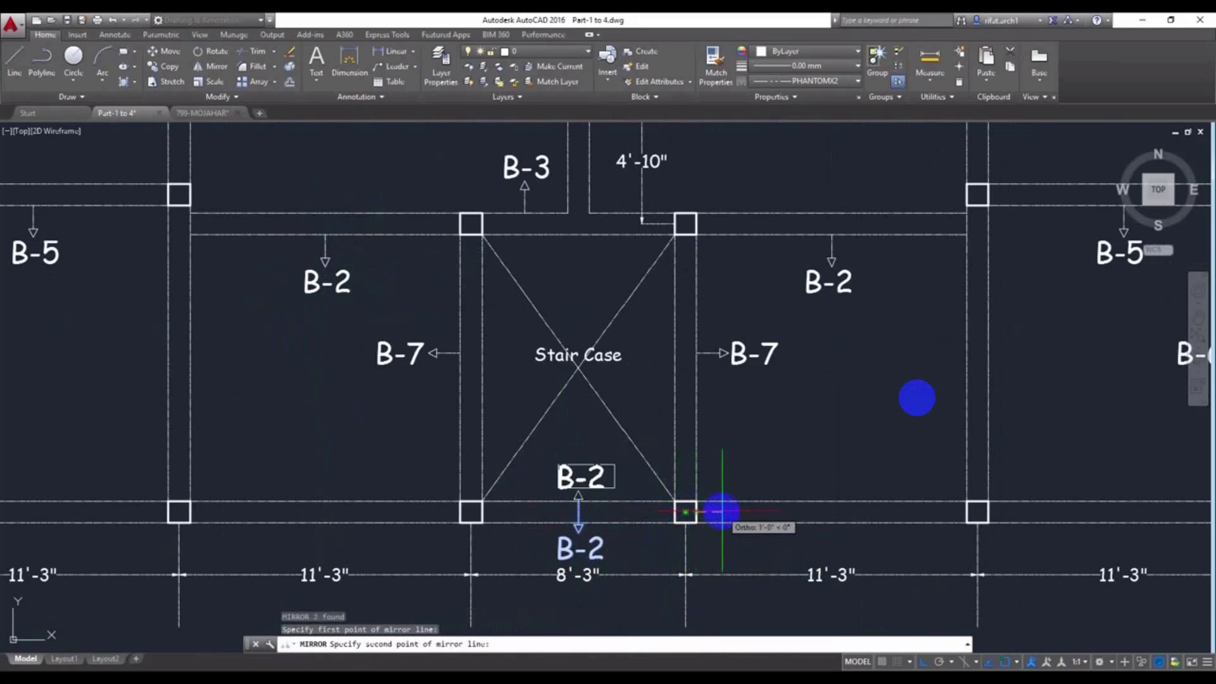
left_click(721, 512)
left_click(746, 545)
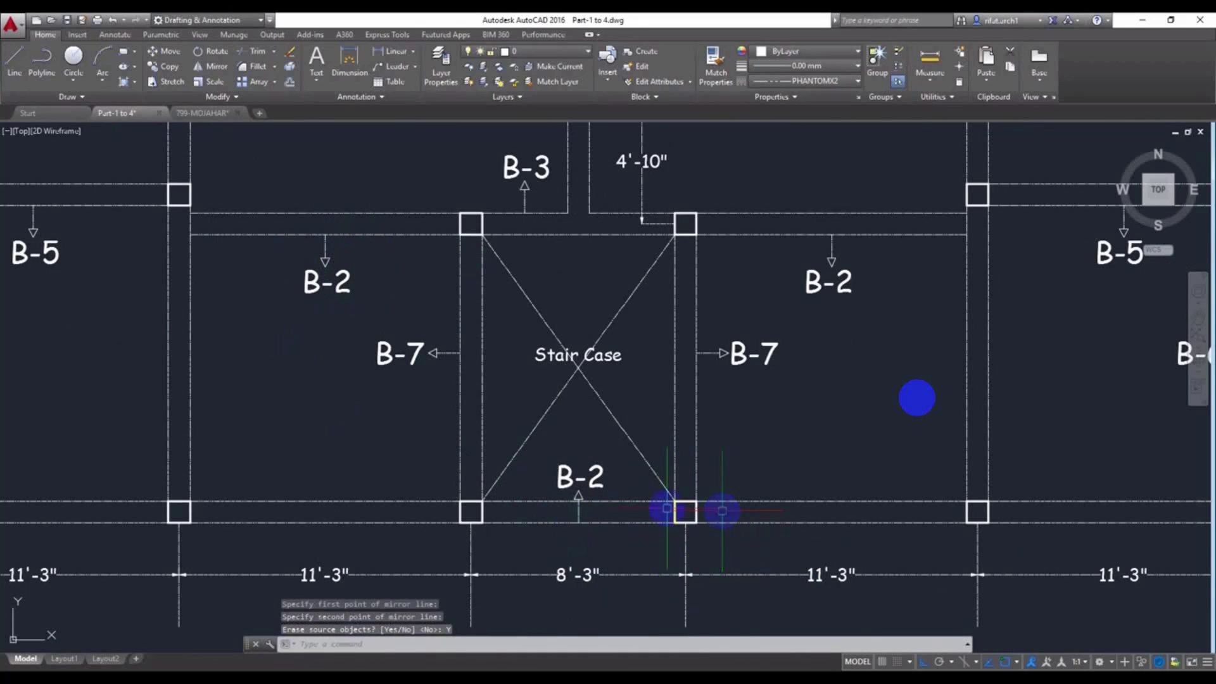
left_click(588, 476)
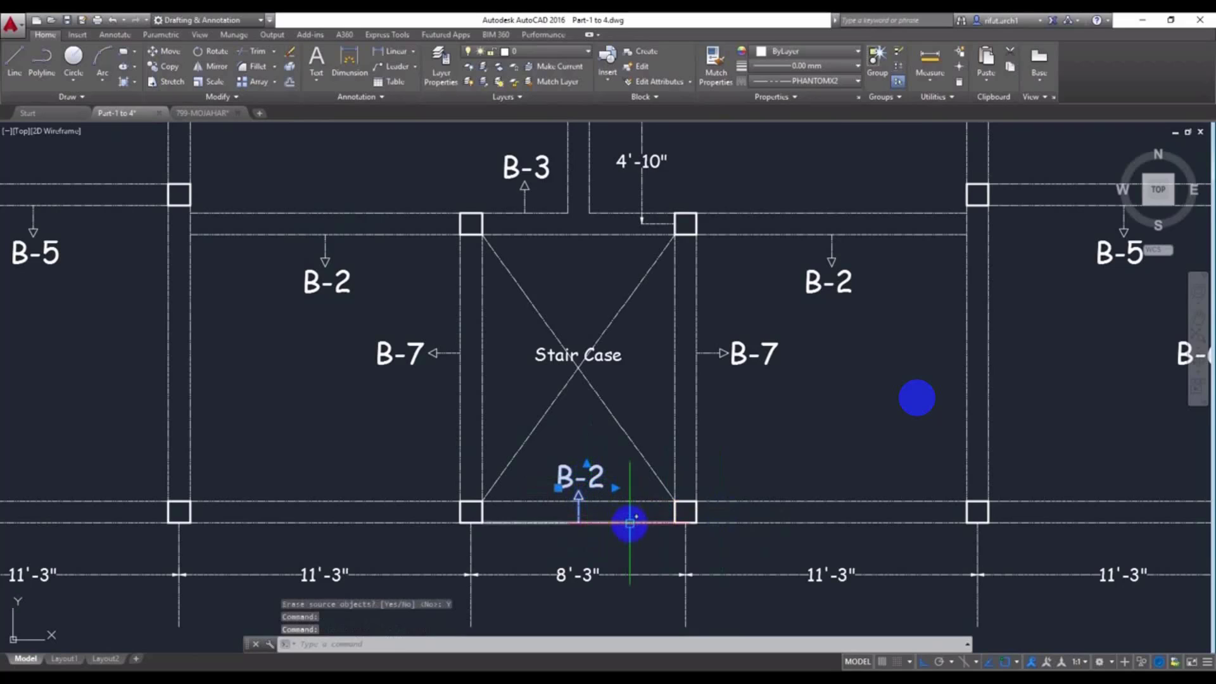
Move the label up inside the stair bay, relabel it B-8, and save
type("m")
key("Return")
left_click(579, 522)
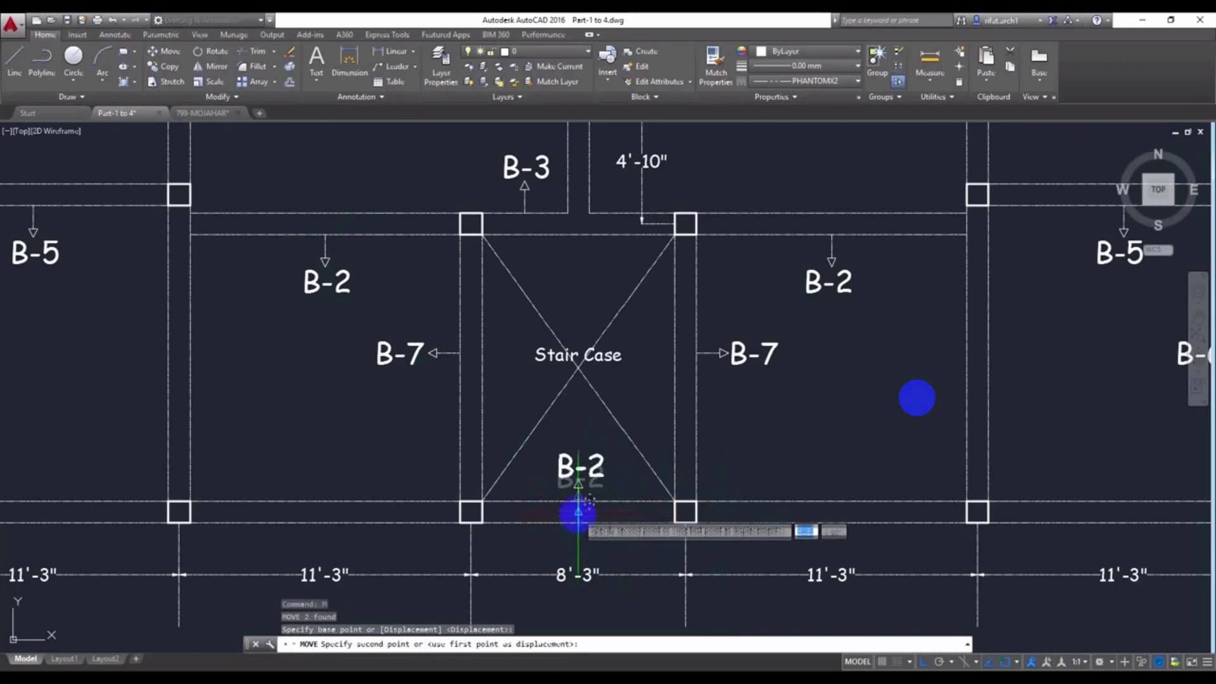
left_click(579, 503)
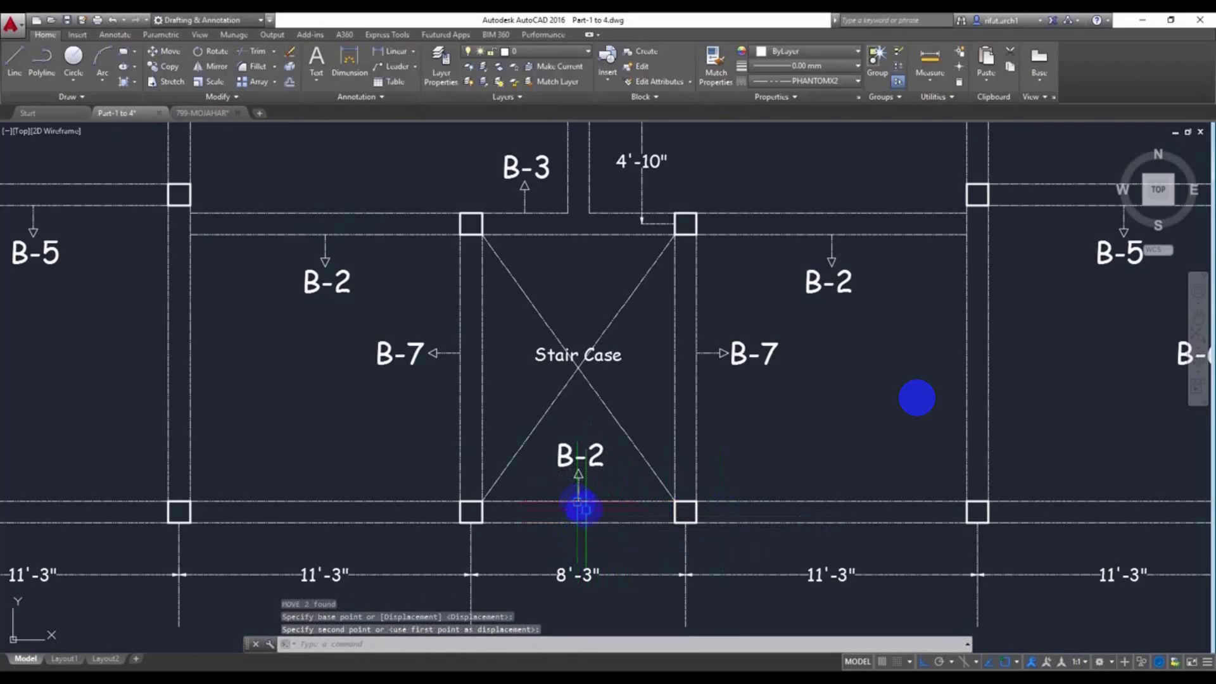
double_click(596, 454)
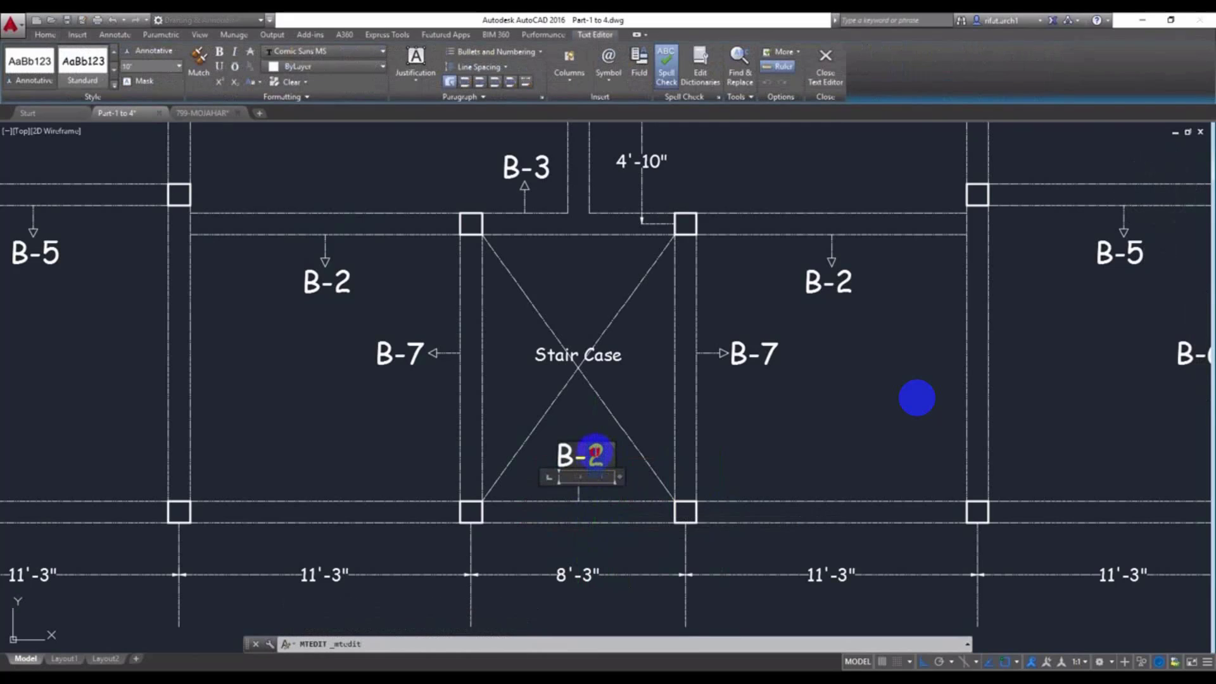
type("8")
left_click(583, 412)
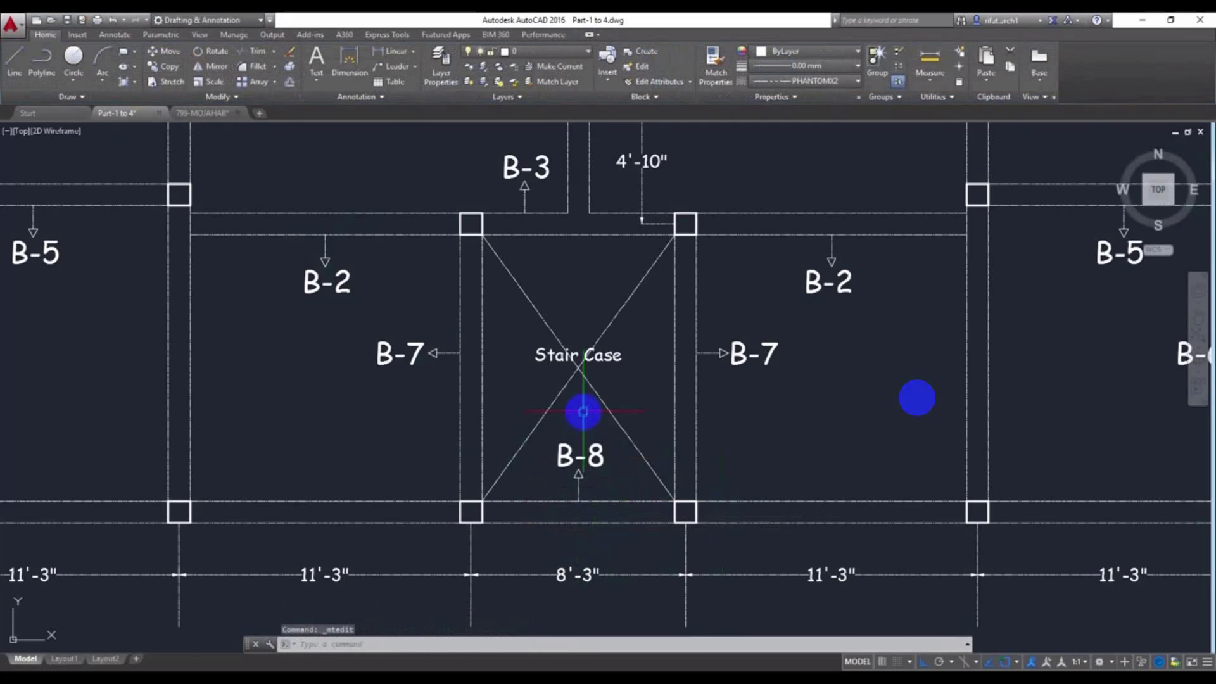
key("ctrl+s")
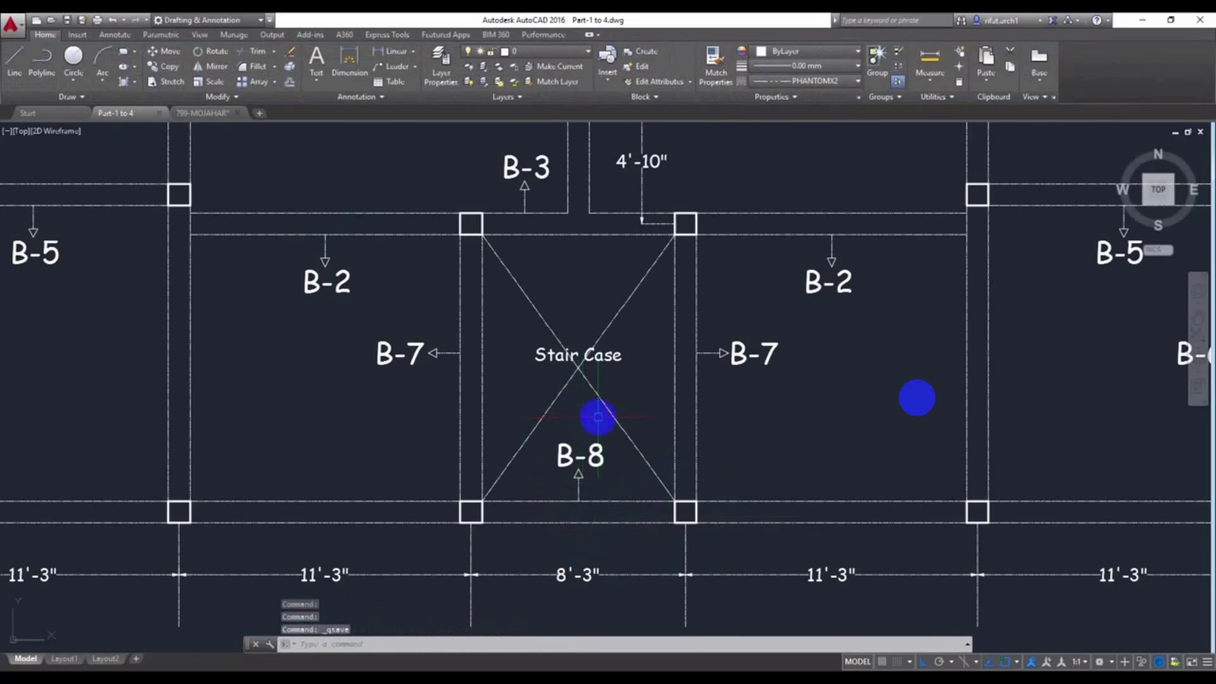
scroll(598, 417, "down", 2)
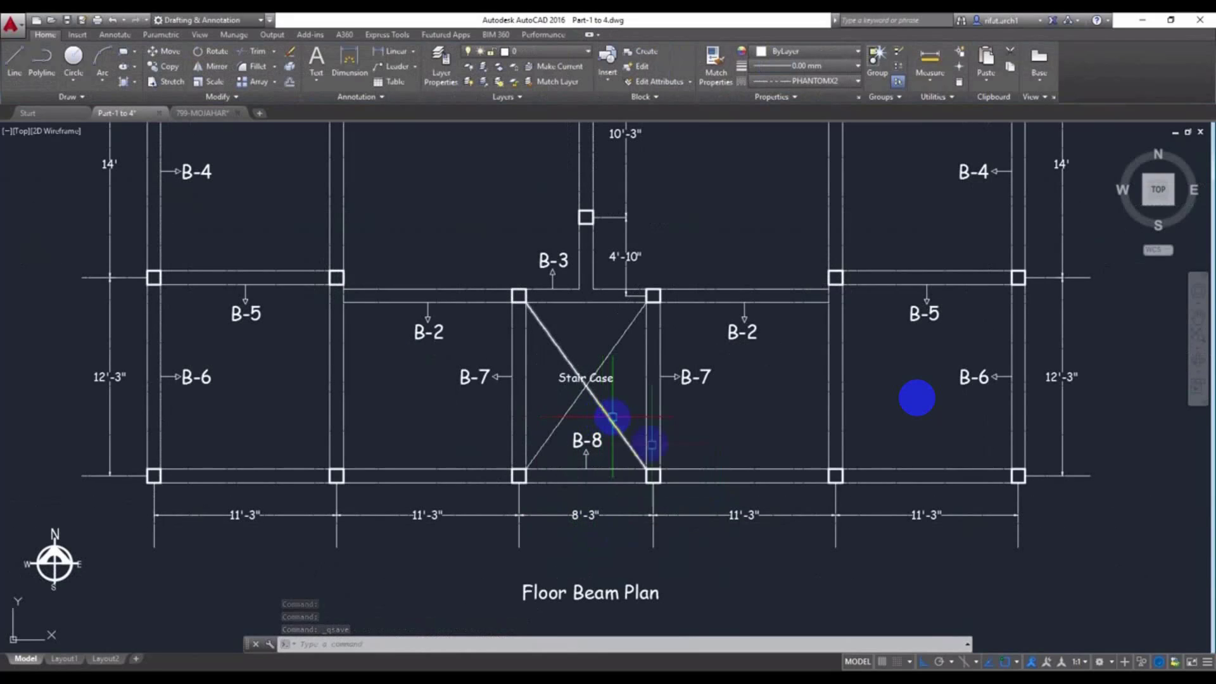
scroll(616, 426, "down", 2)
middle_click_drag(706, 345, 697, 352)
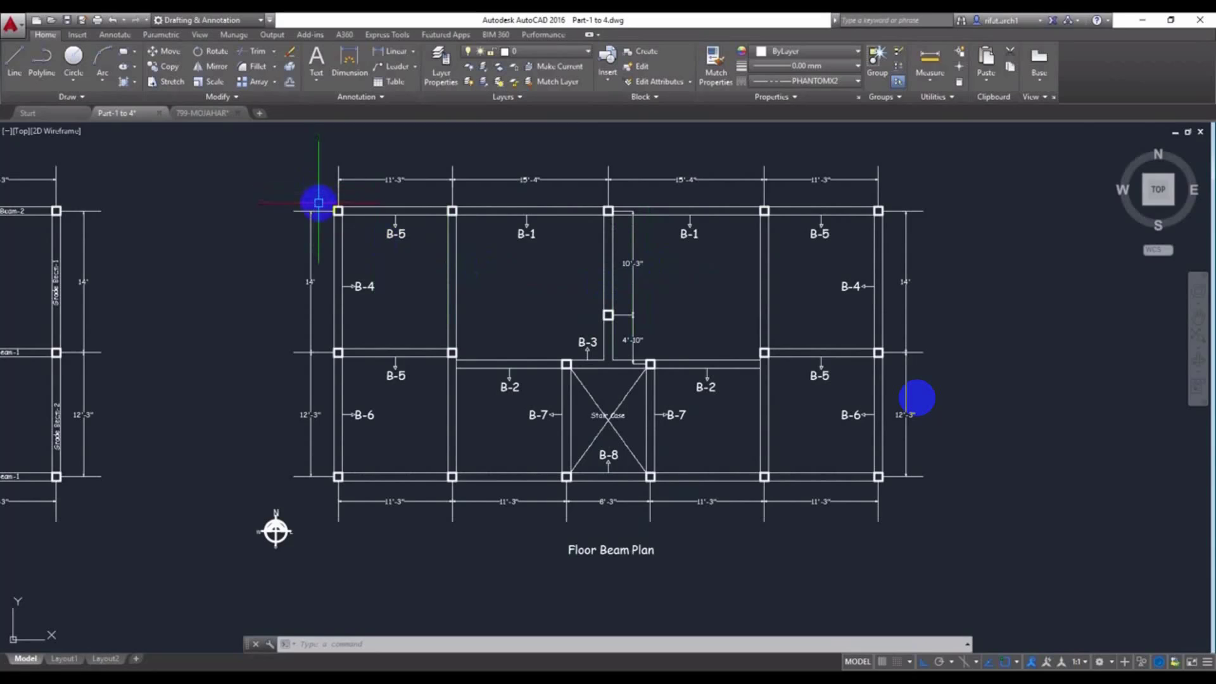
scroll(345, 183, "up", 4)
scroll(354, 177, "up", 2)
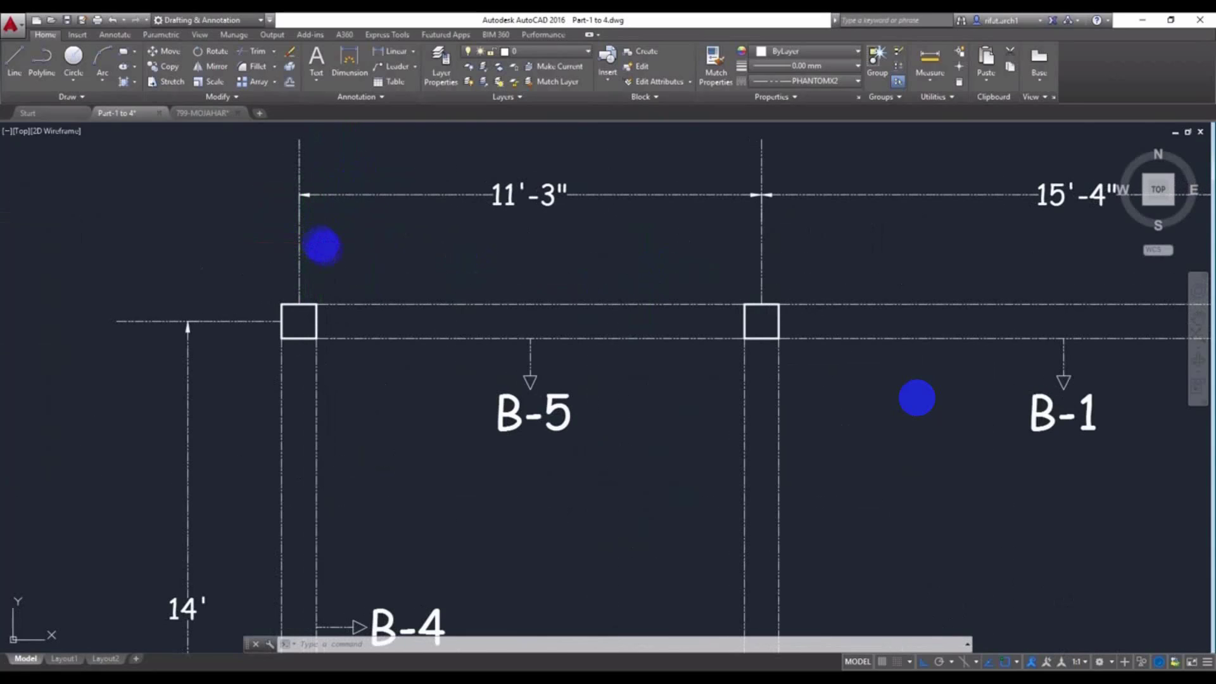
In the Dimension Style Manager (D), change the Standard style's arrow size from 3" to 5" and close
type("d")
key("Return")
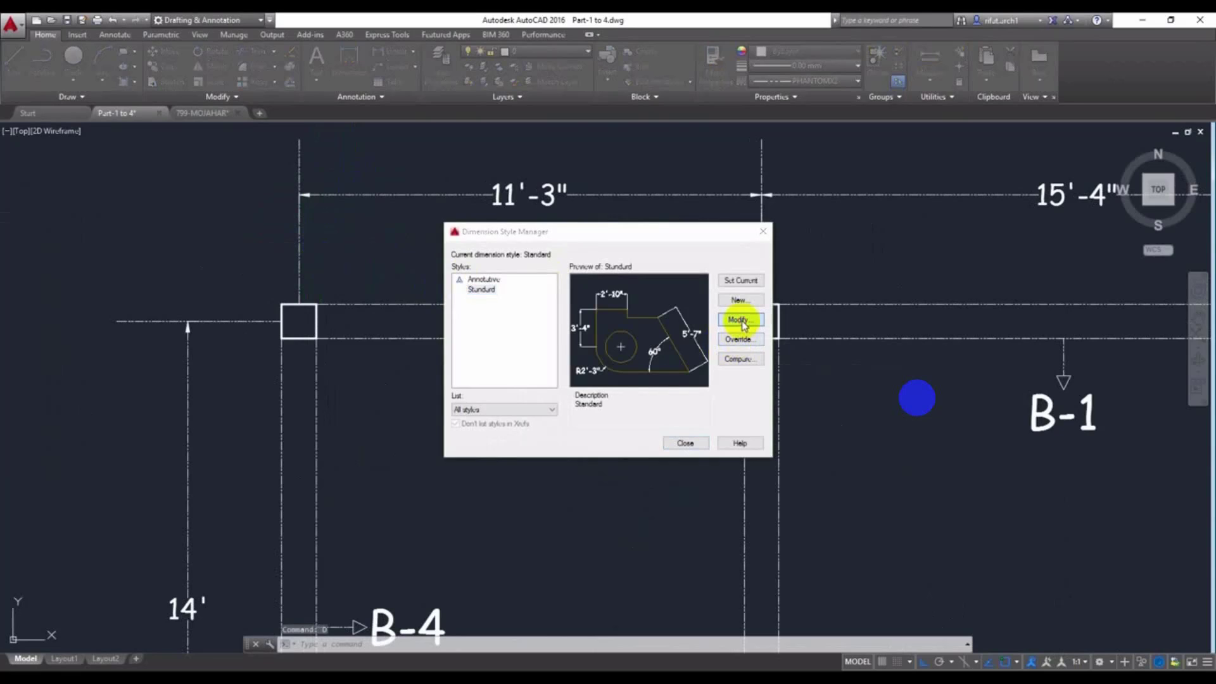
left_click(741, 322)
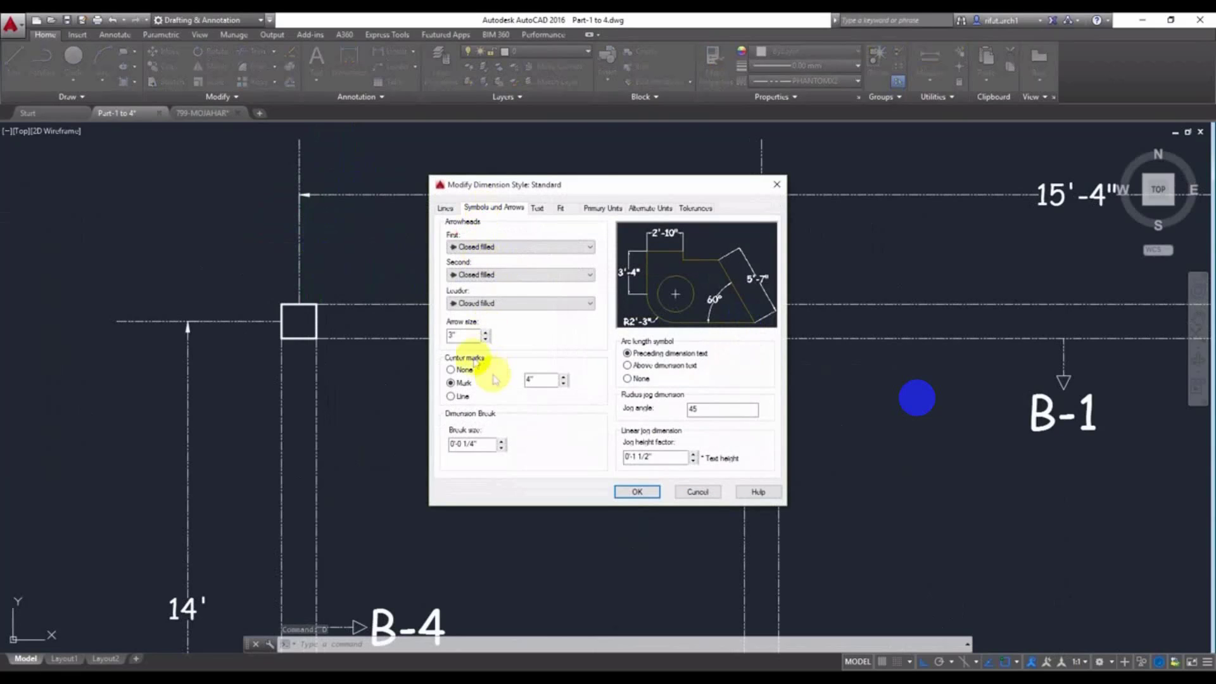
double_click(455, 335)
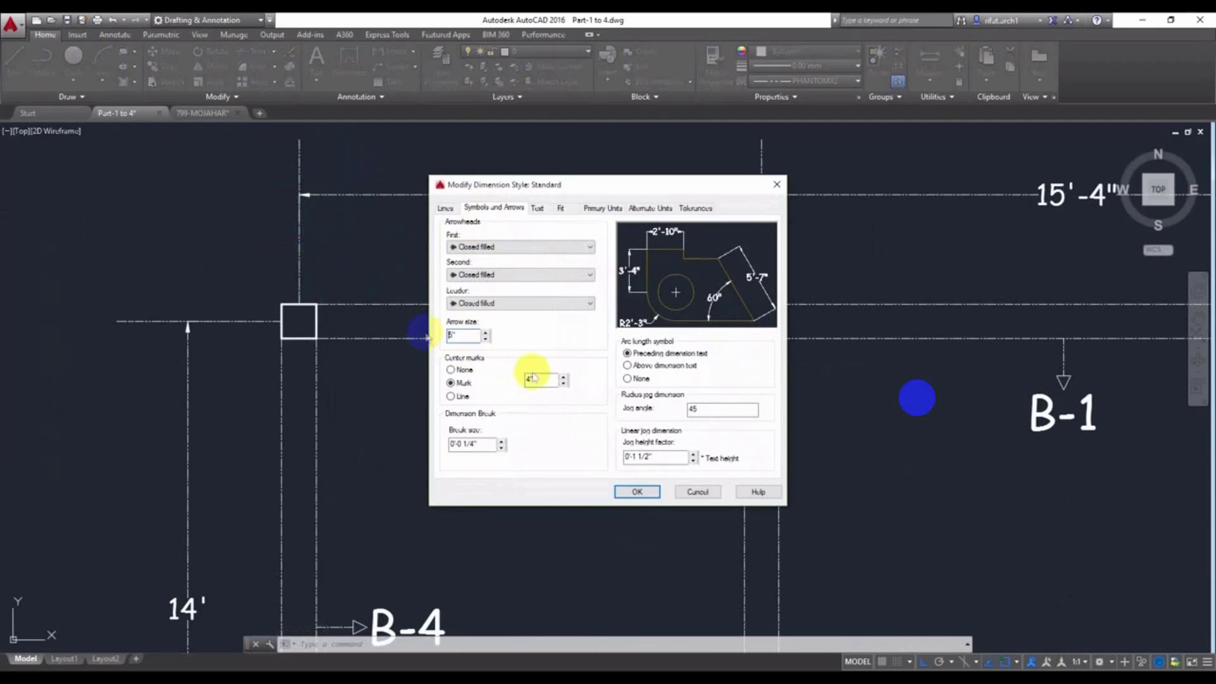
left_click(638, 492)
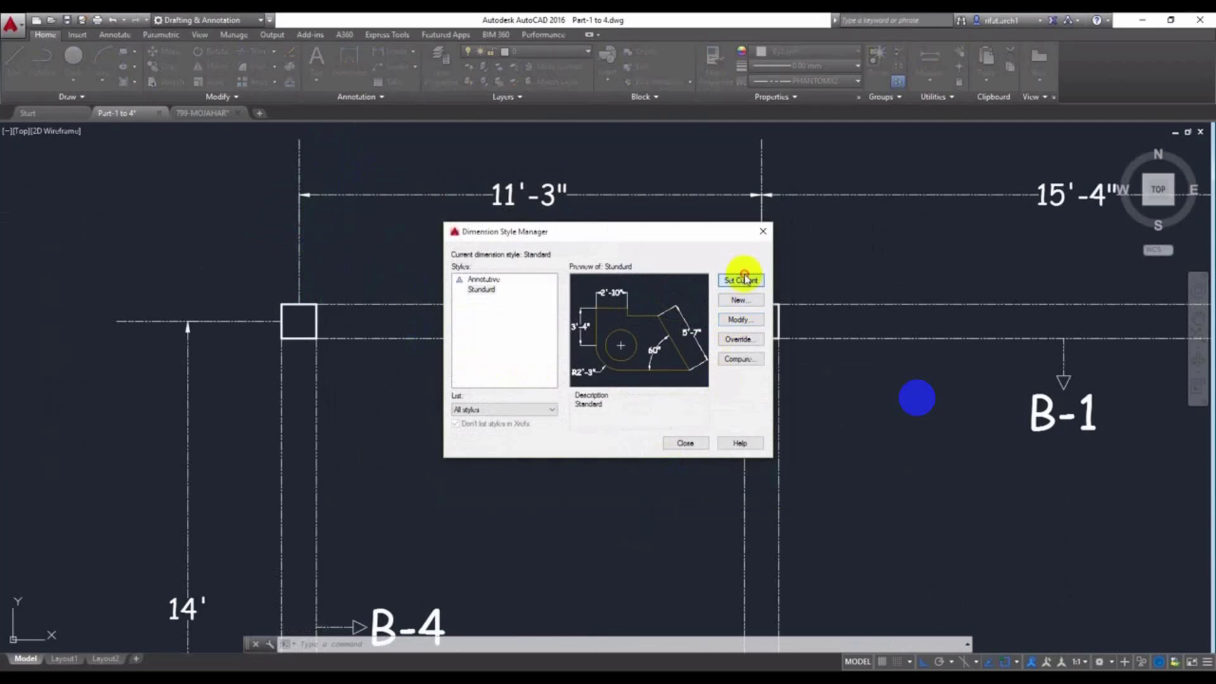
left_click(686, 443)
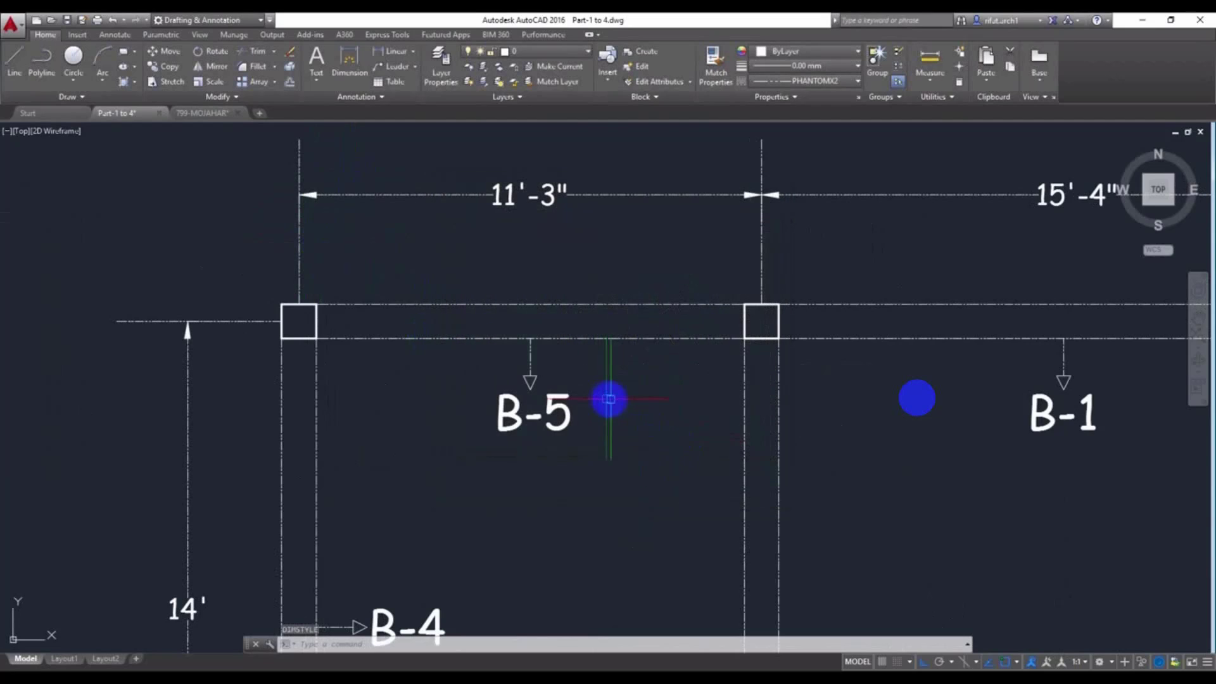
scroll(611, 399, "down", 2)
scroll(583, 380, "down", 2)
scroll(576, 378, "down", 2)
middle_click_drag(697, 481, 551, 355)
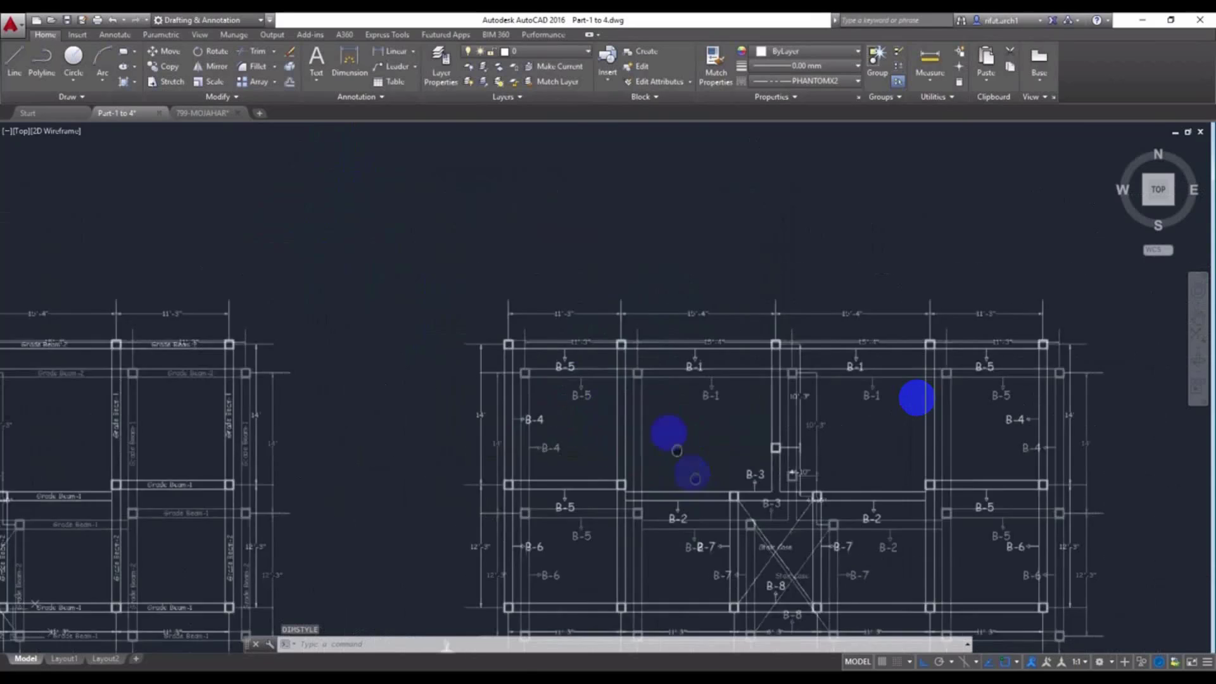
scroll(547, 431, "up", 2)
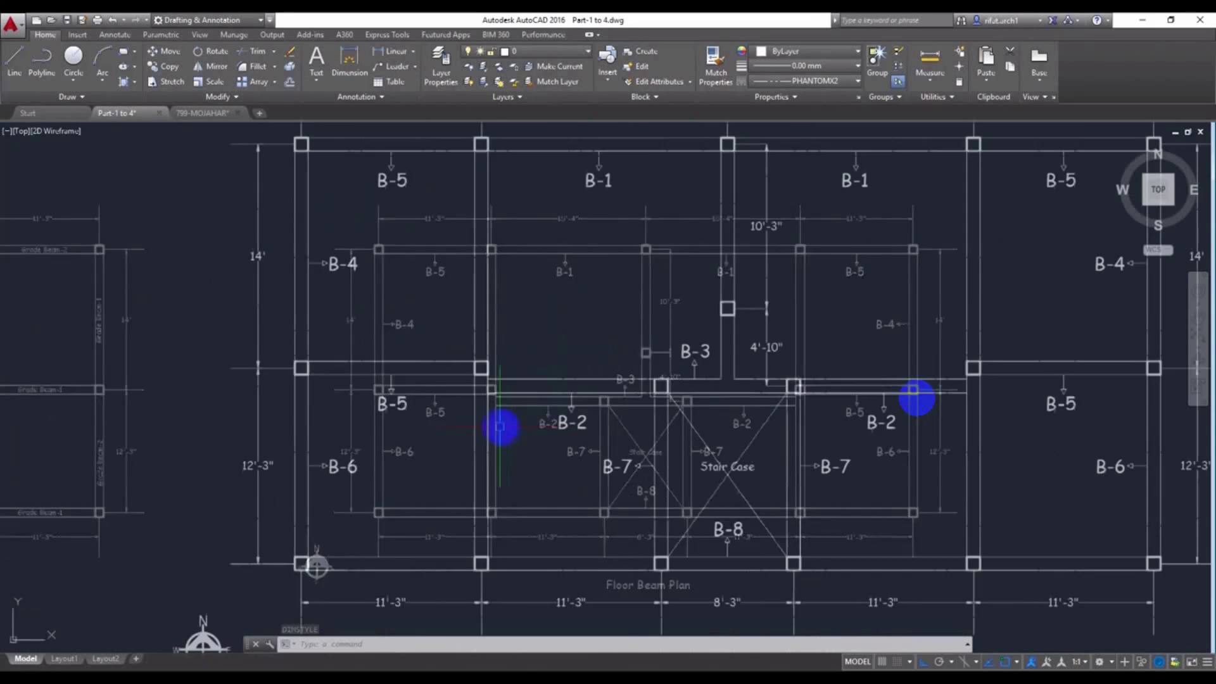
scroll(573, 426, "up", 2)
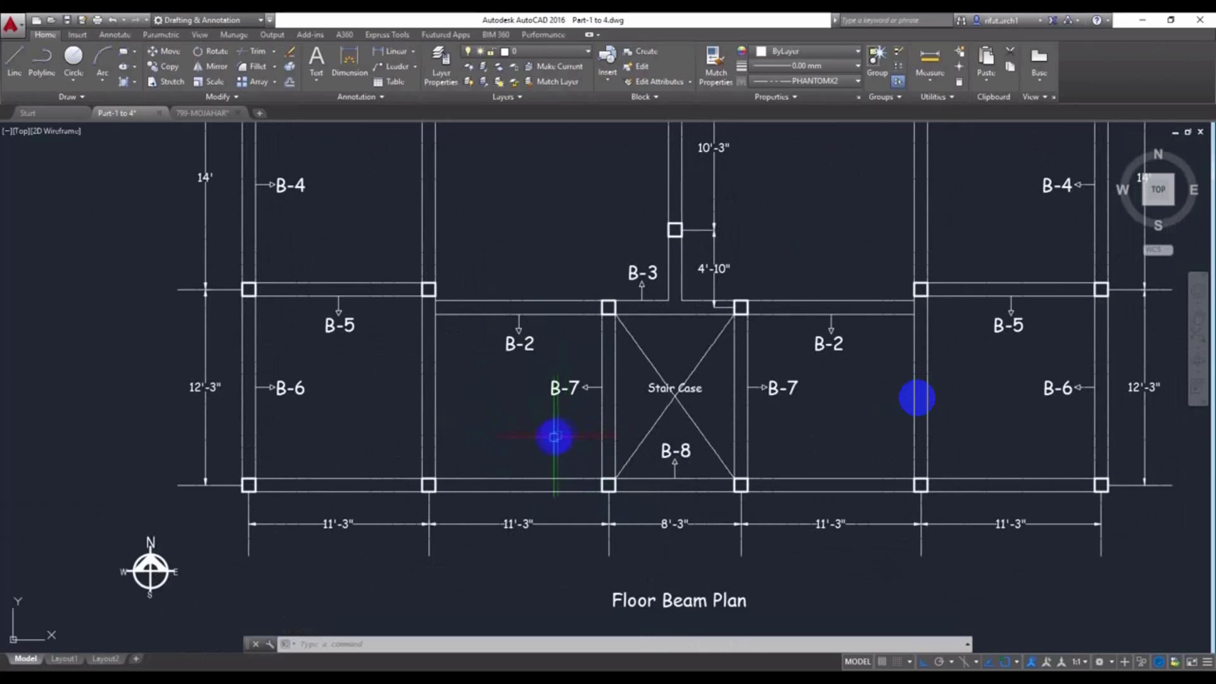
middle_click_drag(513, 418, 451, 538)
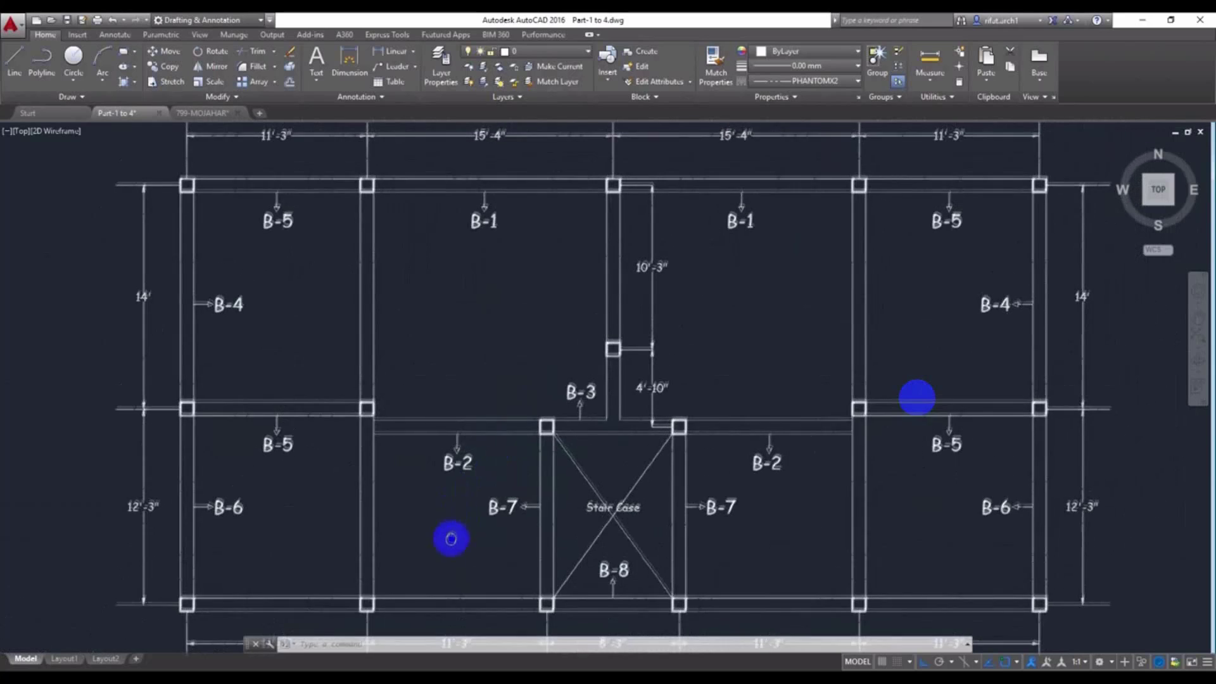
scroll(445, 519, "down", 2)
scroll(456, 467, "down", 1)
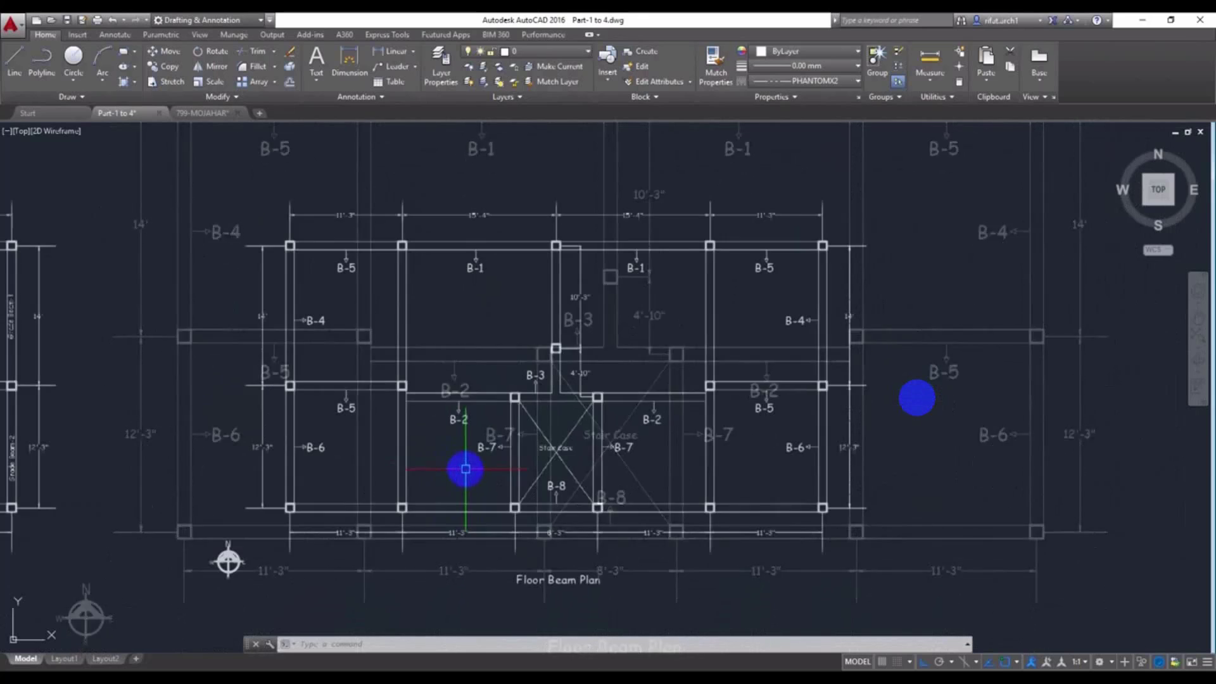
middle_click_drag(443, 468, 493, 470)
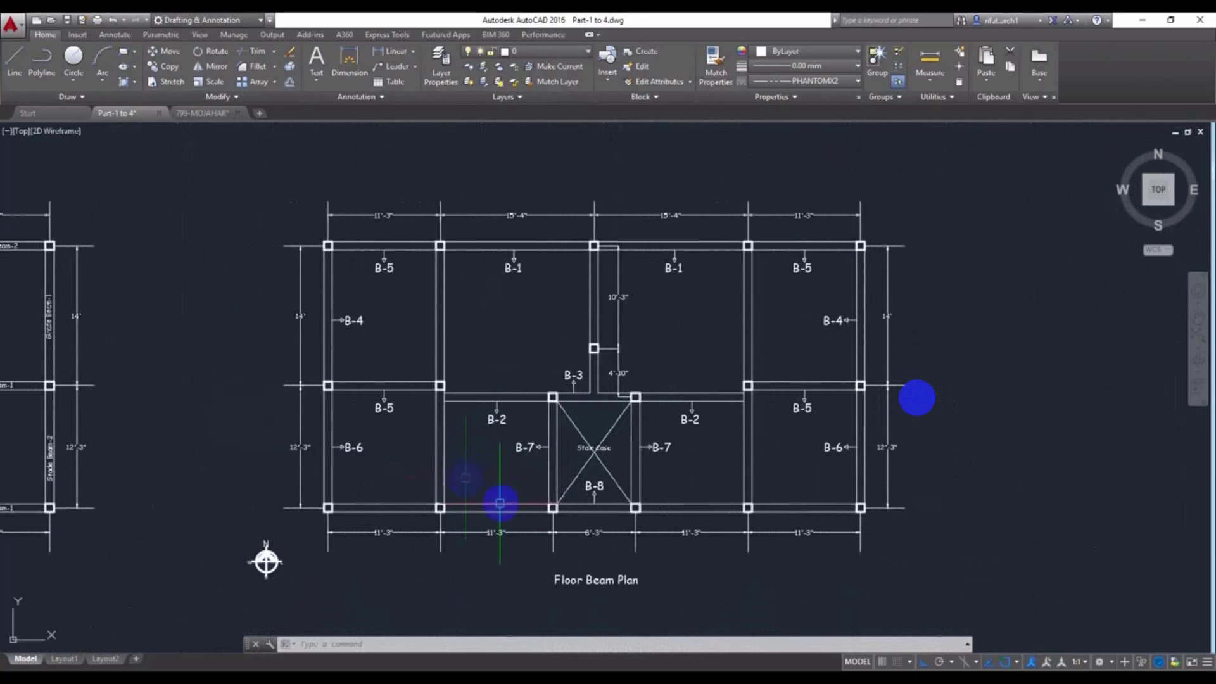
scroll(513, 481, "up", 1)
scroll(459, 488, "up", 3)
scroll(347, 505, "up", 3)
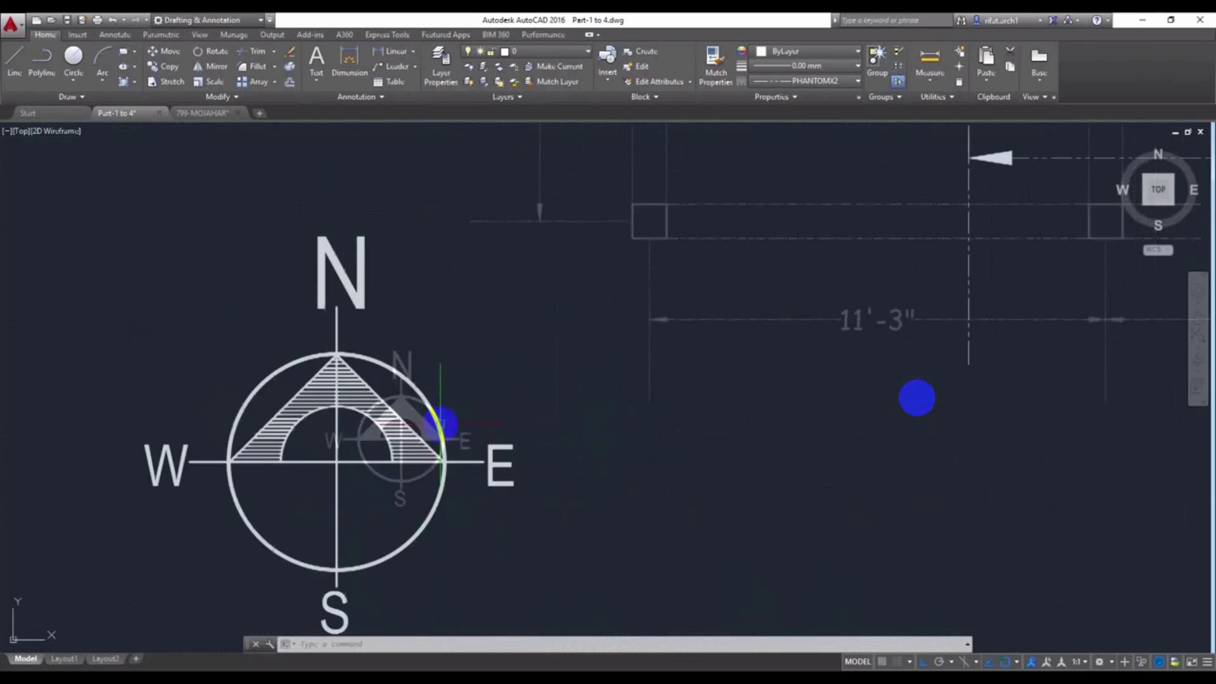
scroll(432, 491, "down", 4)
middle_click_drag(809, 495, 370, 488)
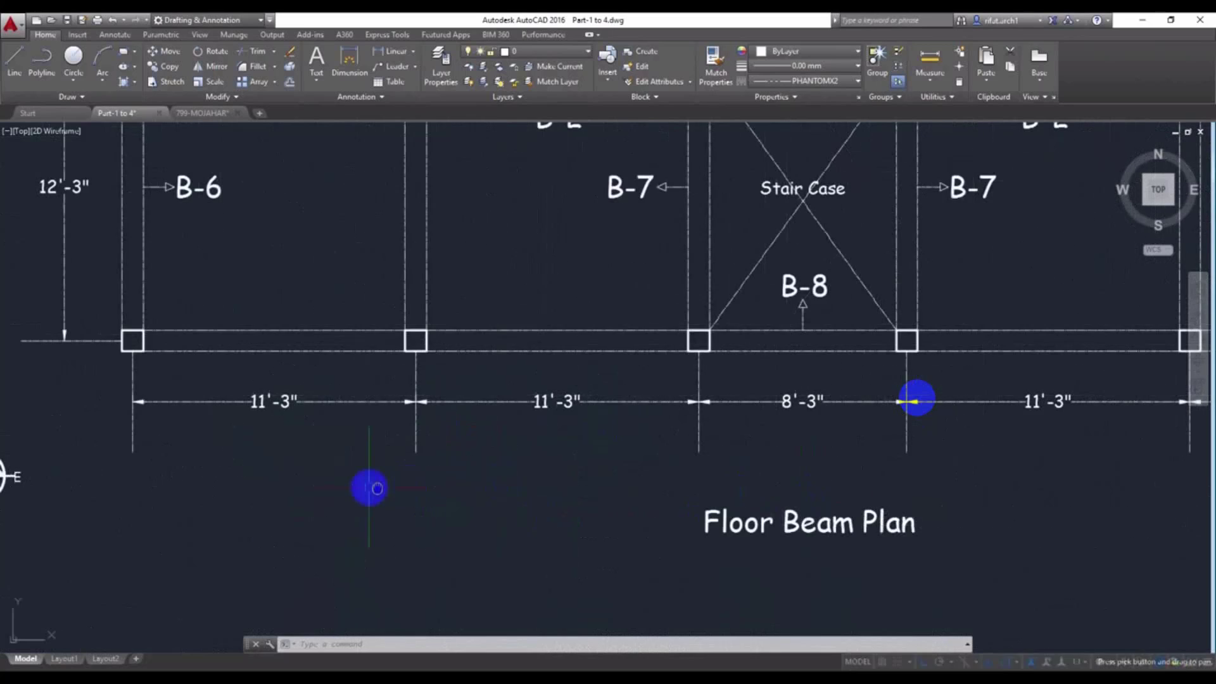
scroll(369, 489, "down", 4)
scroll(238, 413, "down", 1)
mouse_move(239, 413)
middle_mouse_down()
mouse_move(579, 430)
mouse_move(586, 414)
middle_mouse_up()
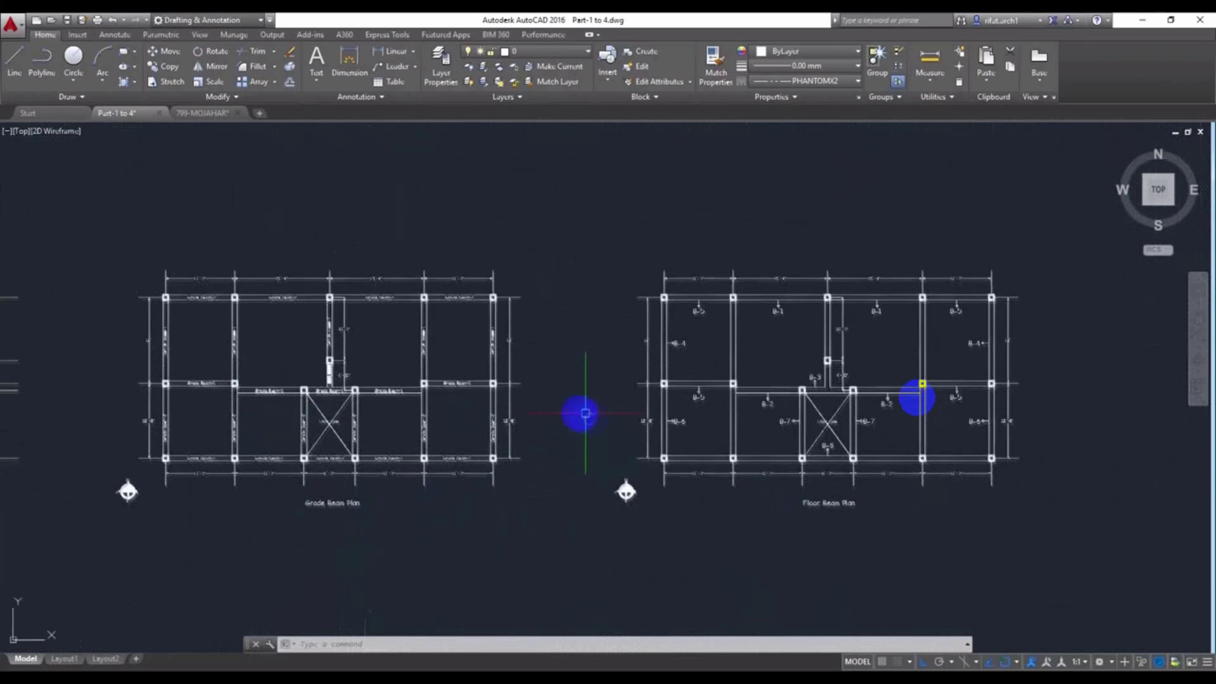
scroll(586, 414, "up", 2)
middle_click_drag(920, 399, 568, 404)
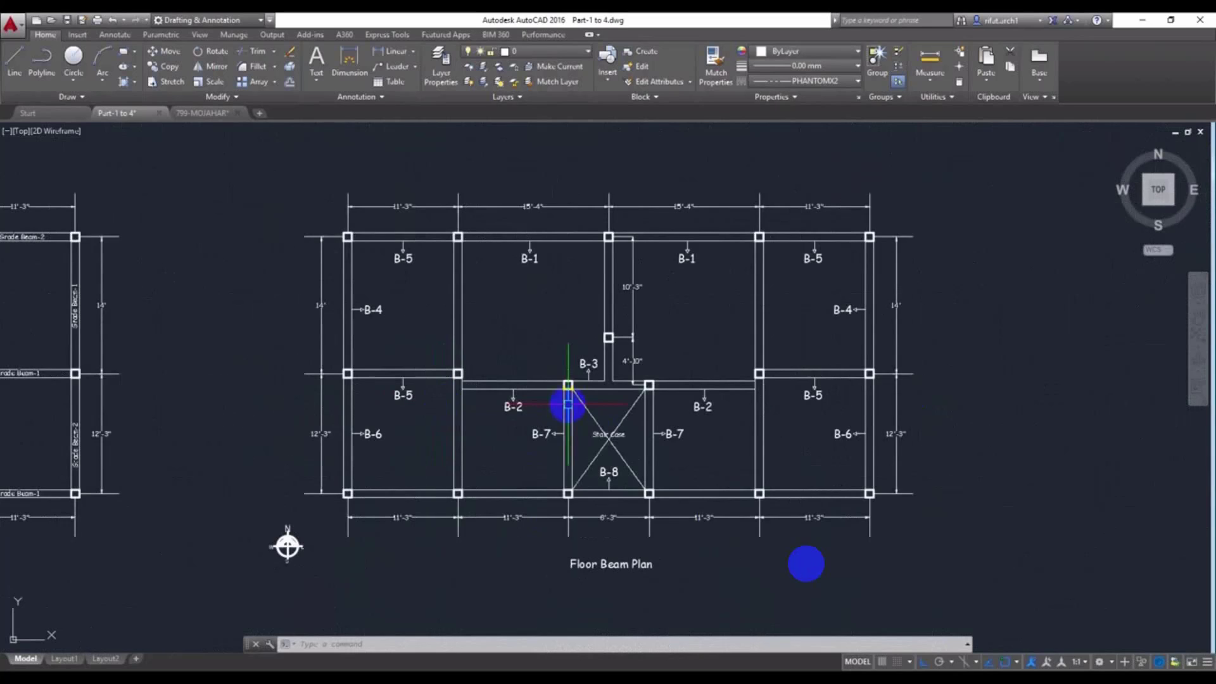